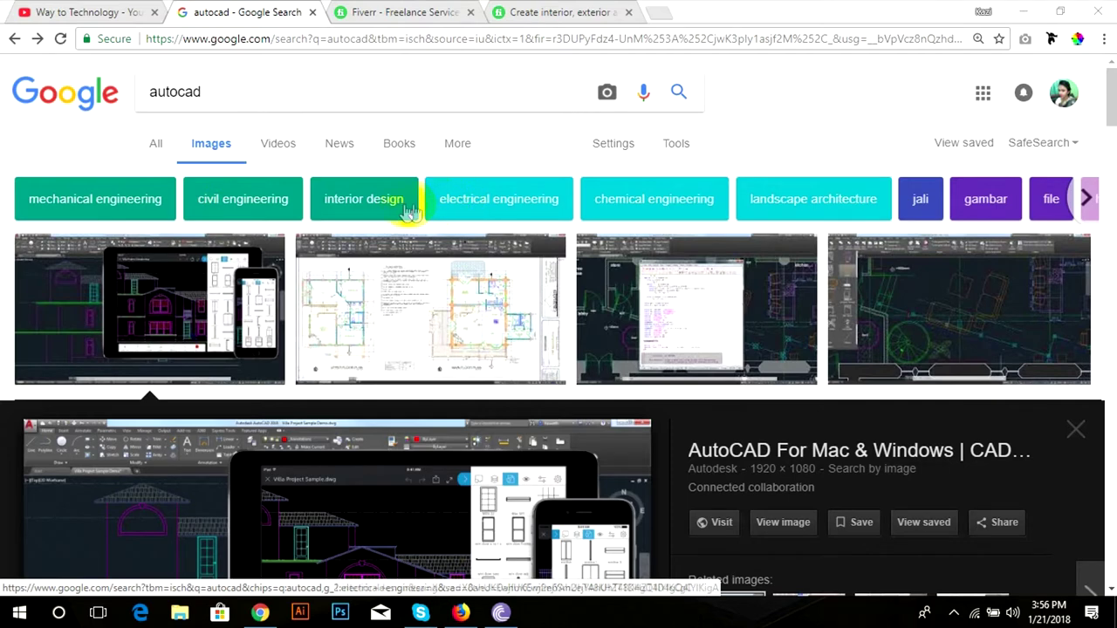
# - Narrow the 'autocad' image results to interior design
pyautogui.click(375, 207)
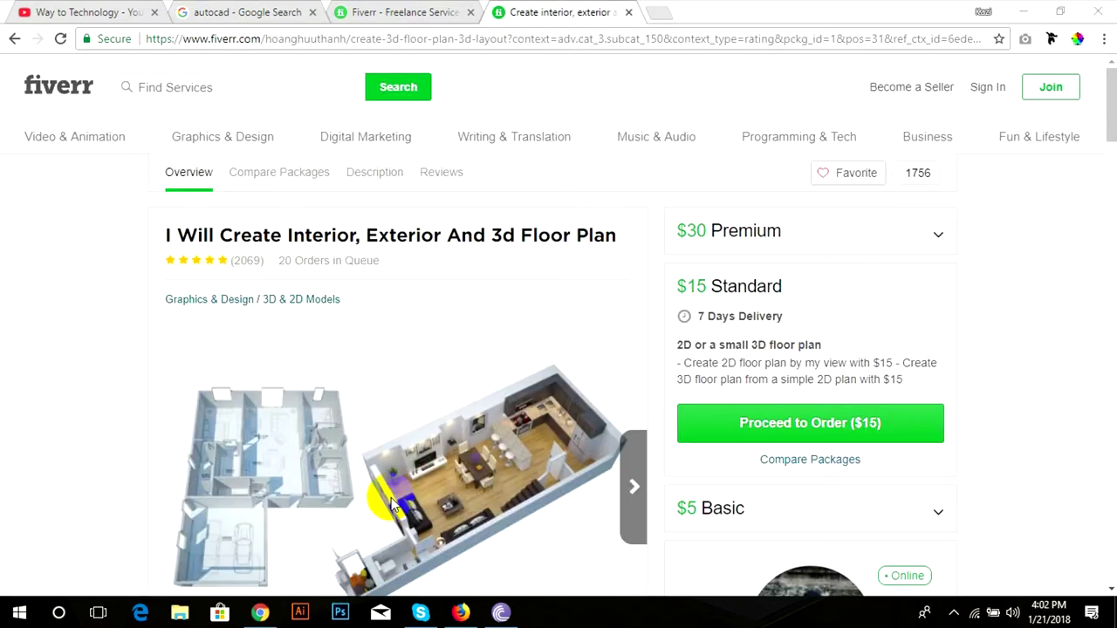
# - View the next image in the floor plan gig's gallery, then return to the 3D & 2D Models listing
pyautogui.scroll(-5, 523, 488)
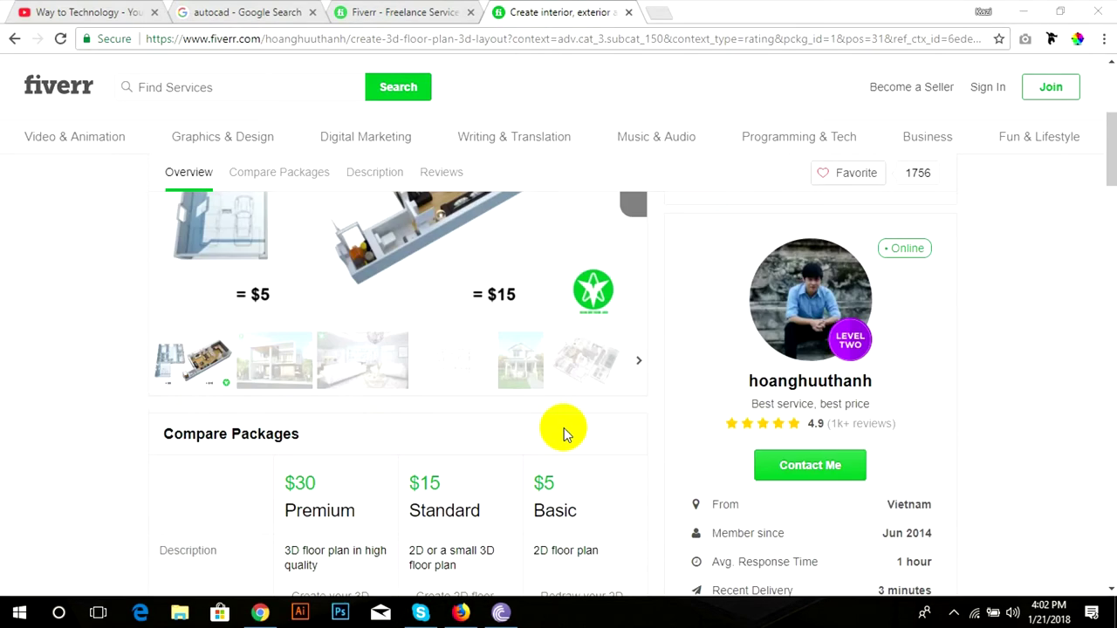
pyautogui.click(644, 353)
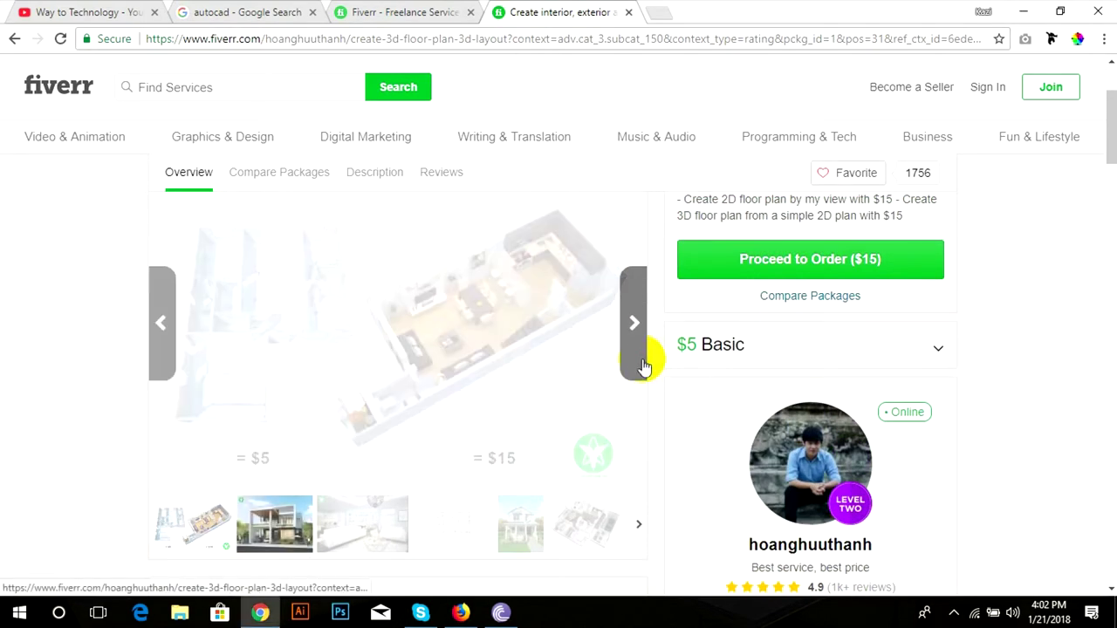
pyautogui.scroll(2, 585, 375)
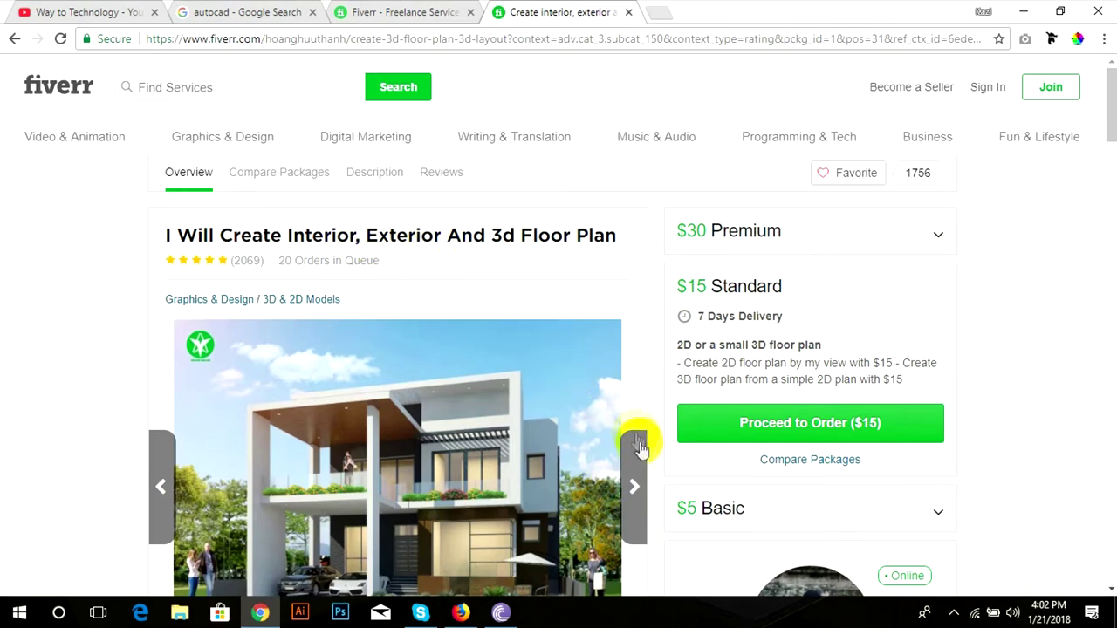
pyautogui.hotkey('alt', 'Left')
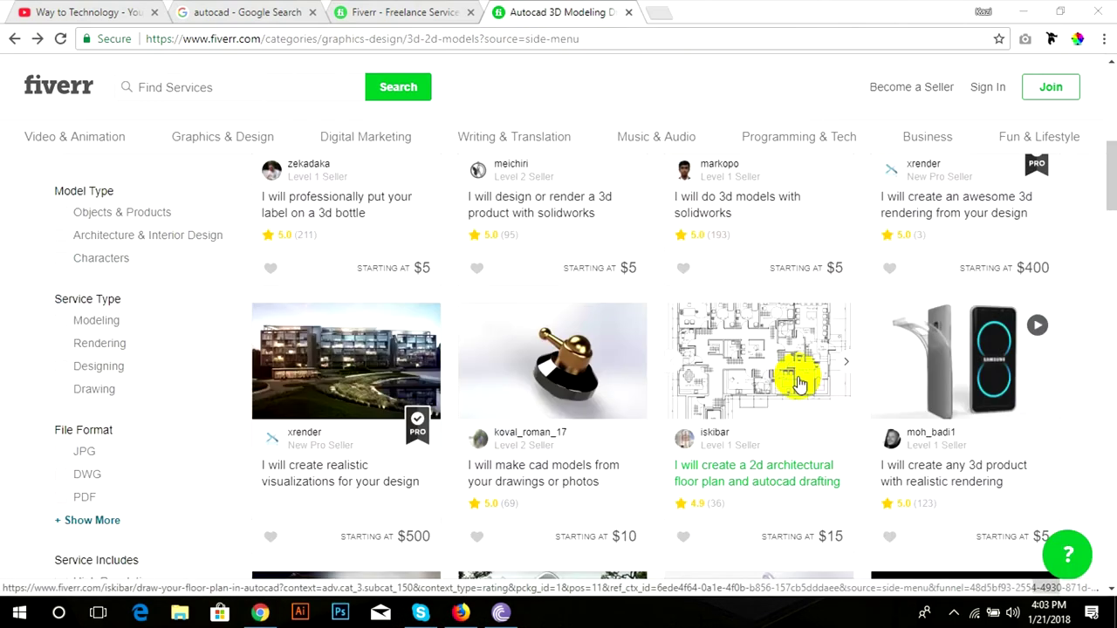
pyautogui.click(762, 388)
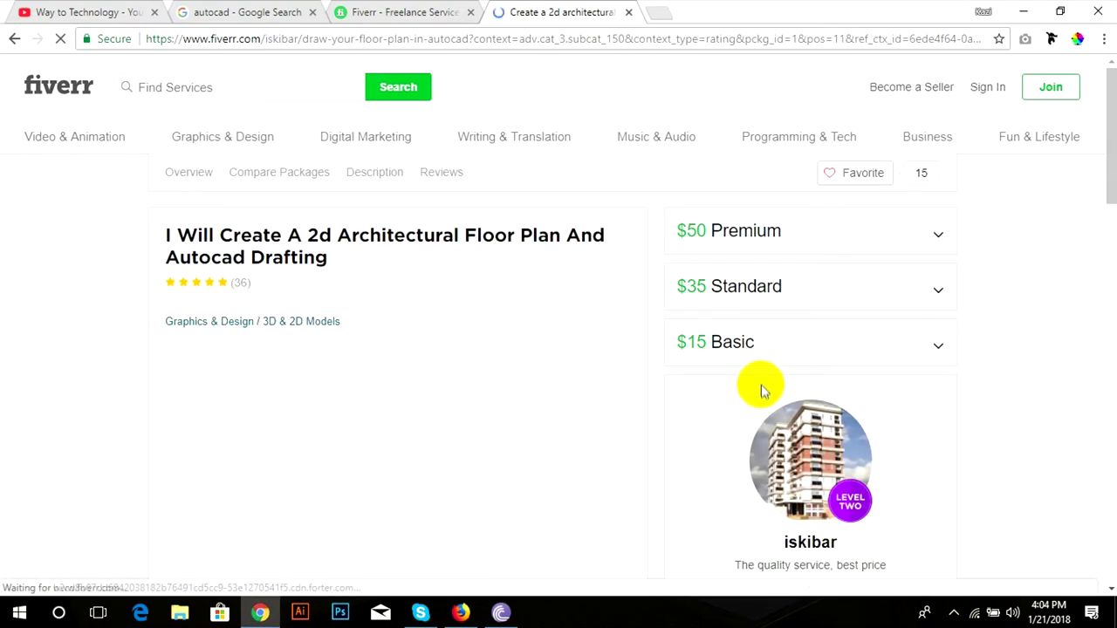
pyautogui.hotkey('alt', 'Left')
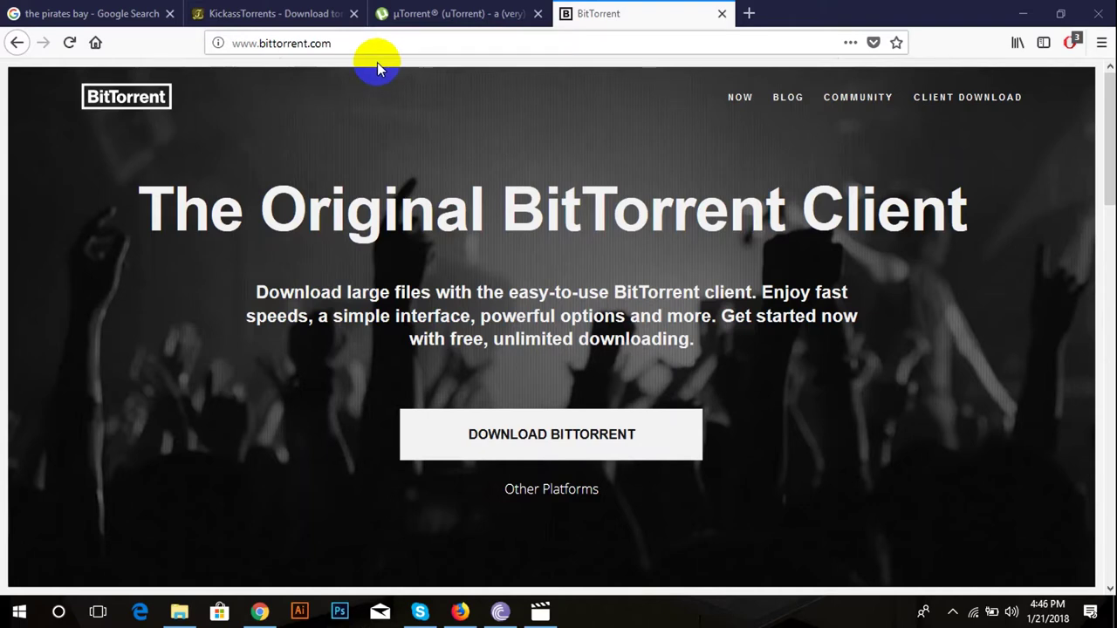
pyautogui.click(454, 13)
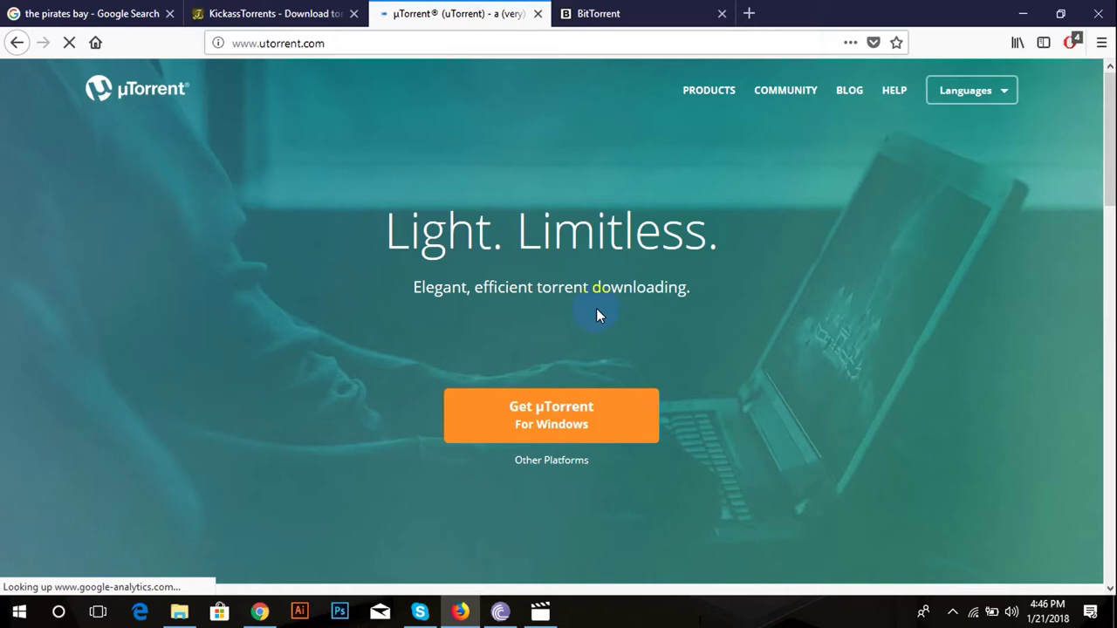
pyautogui.click(624, 13)
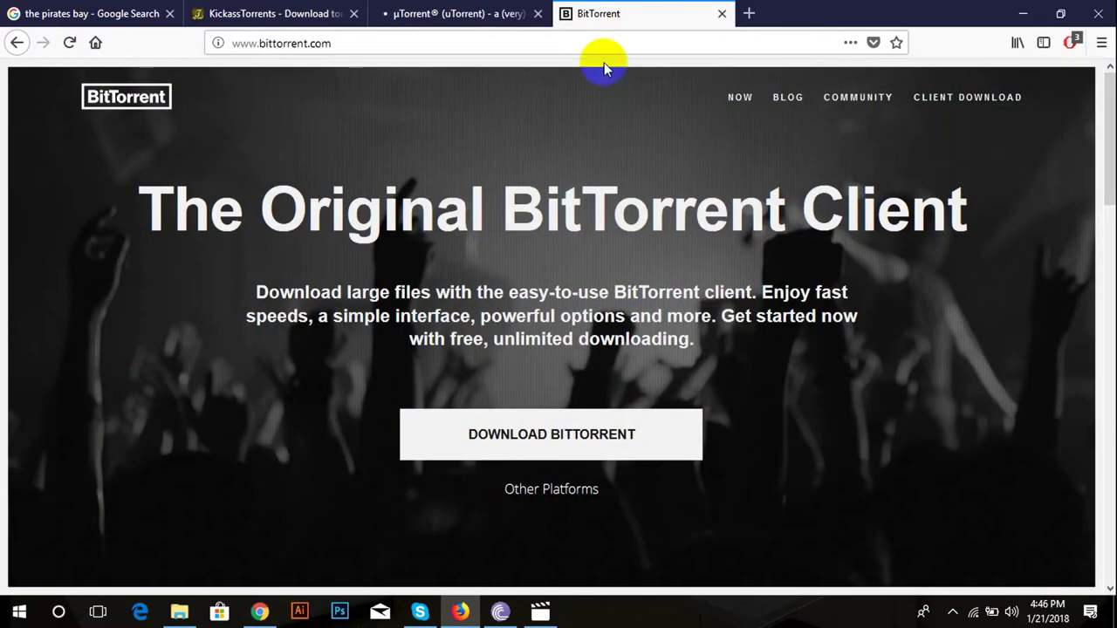
pyautogui.click(478, 201)
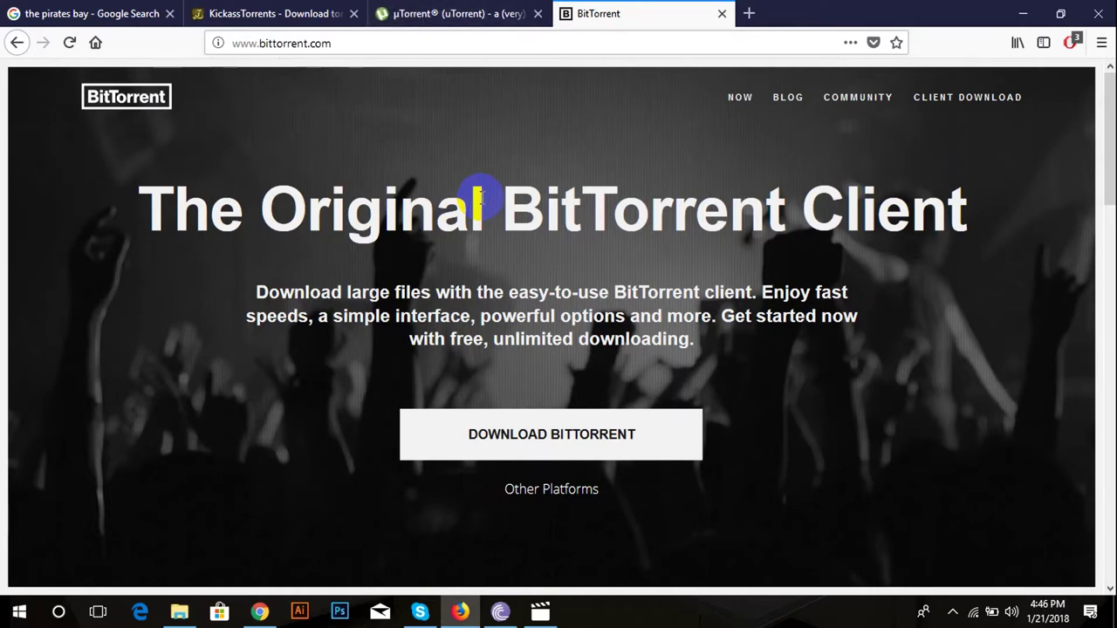
pyautogui.click(513, 443)
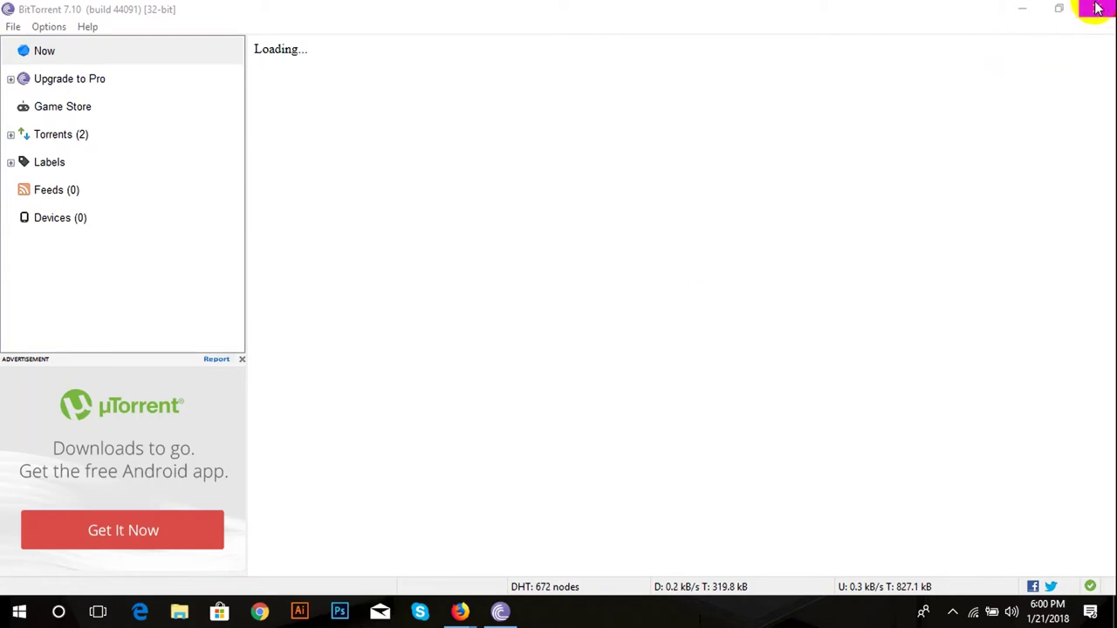
# - Bring Firefox back in front of BitTorrent and switch to the torrent site tab
pyautogui.click(418, 563)
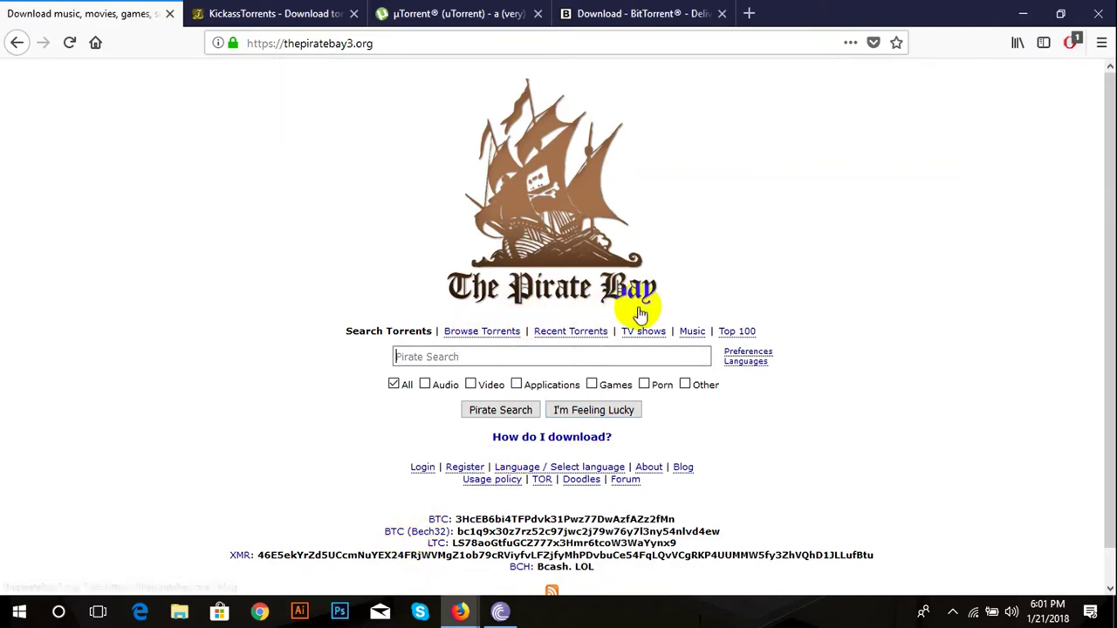
pyautogui.click(203, 19)
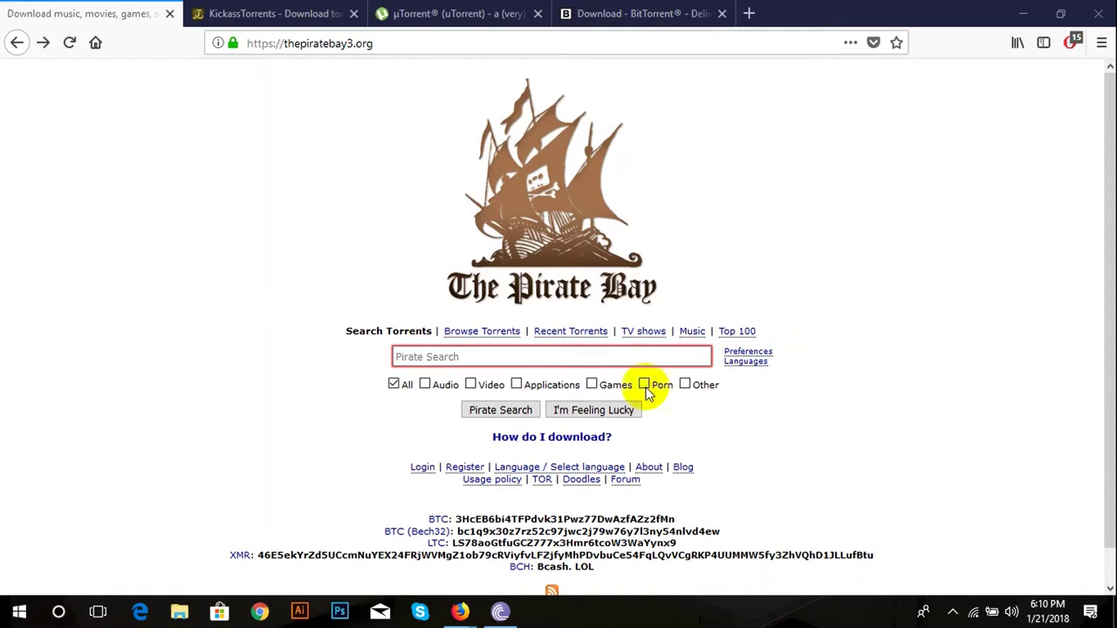
# - Search The Pirate Bay for 'autocad' in the All category
pyautogui.click(649, 356)
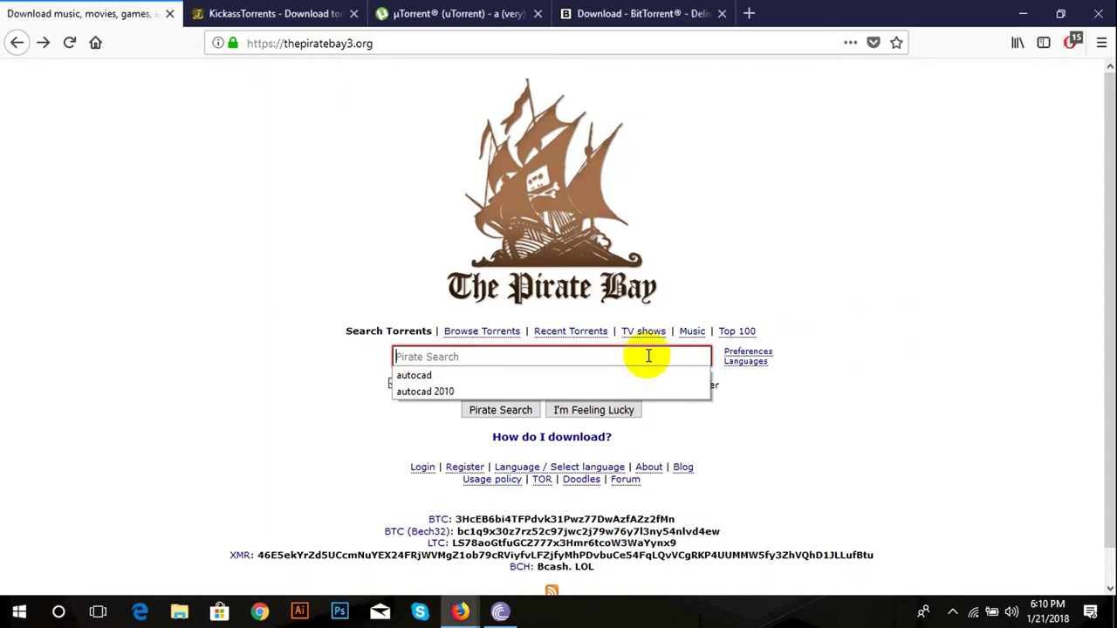
pyautogui.write('auto')
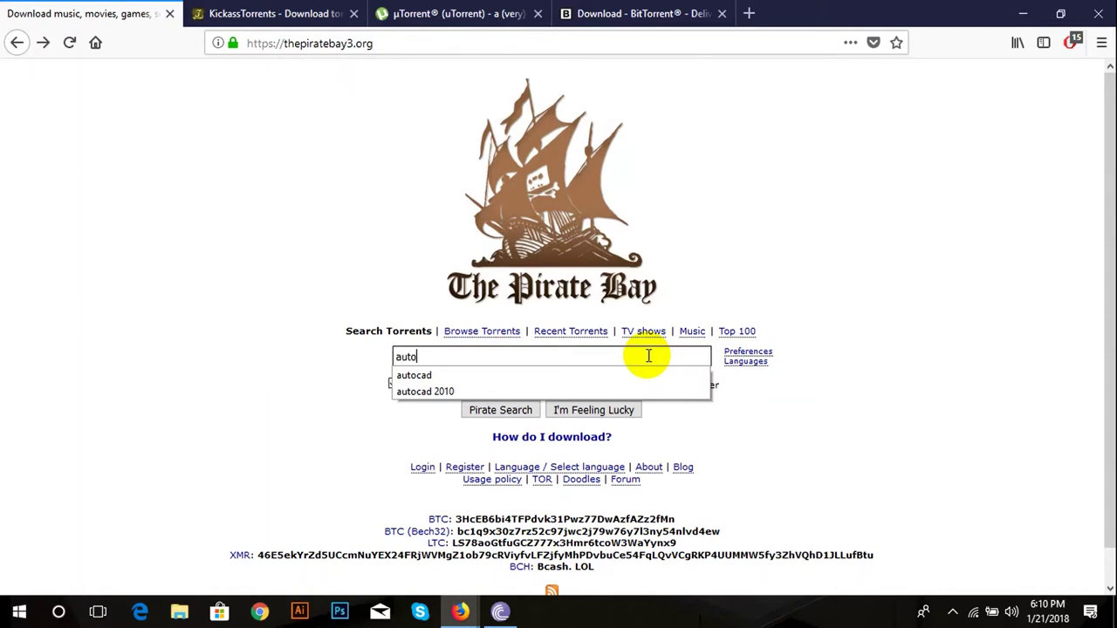
pyautogui.click(412, 376)
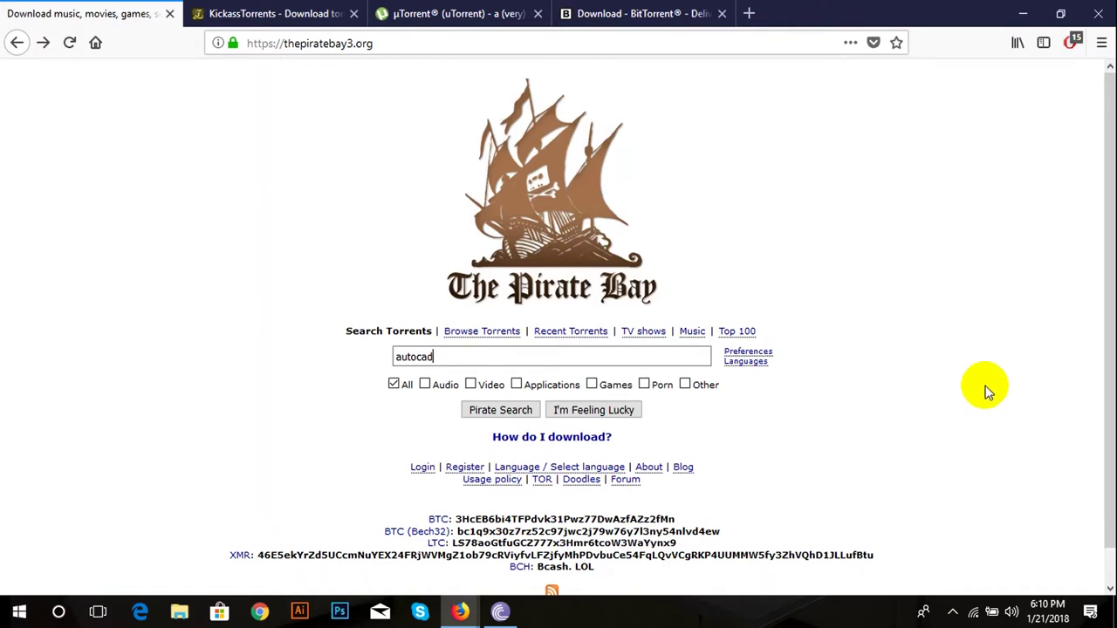
pyautogui.press('Return')
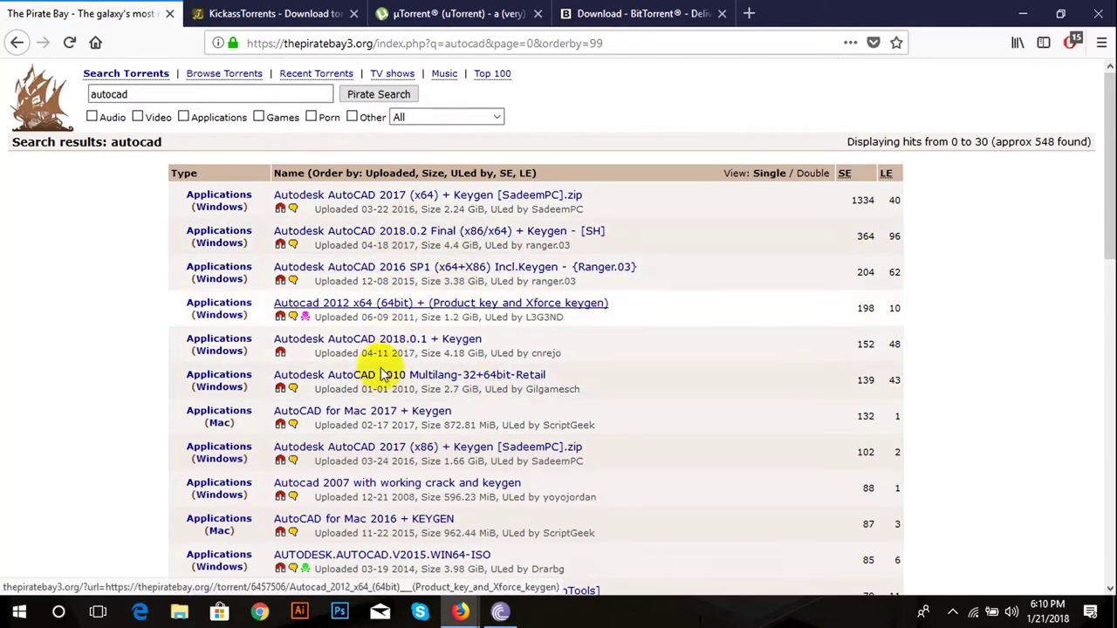
# - Compare seeder counts and open the top 'Autodesk AutoCAD 2017 (x64) + Keygen' result
pyautogui.scroll(-3, 384, 378)
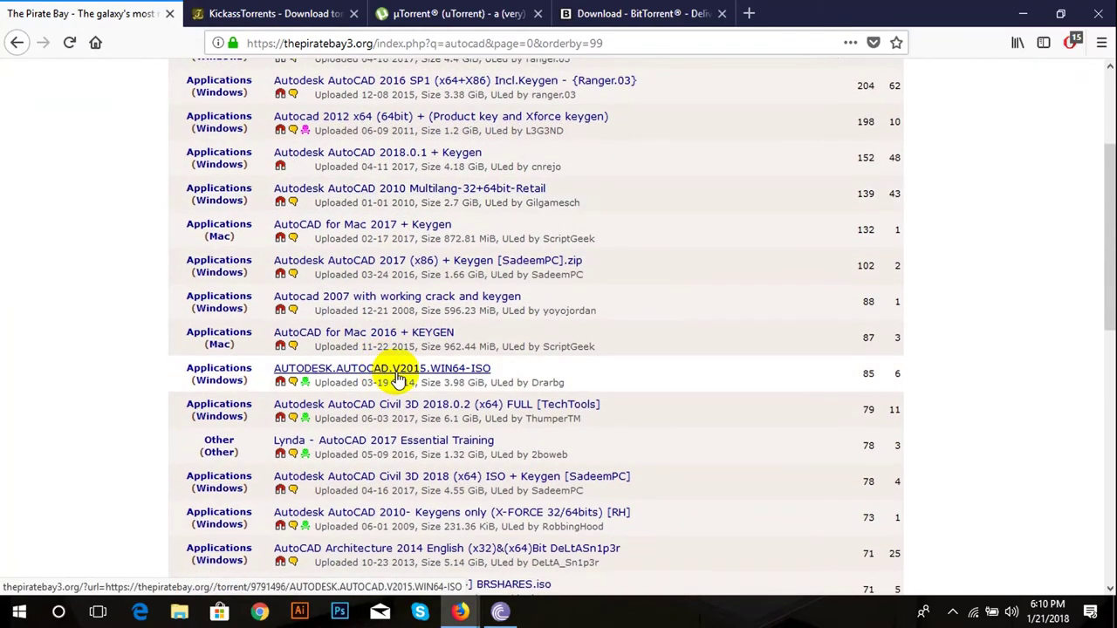
pyautogui.scroll(3, 389, 378)
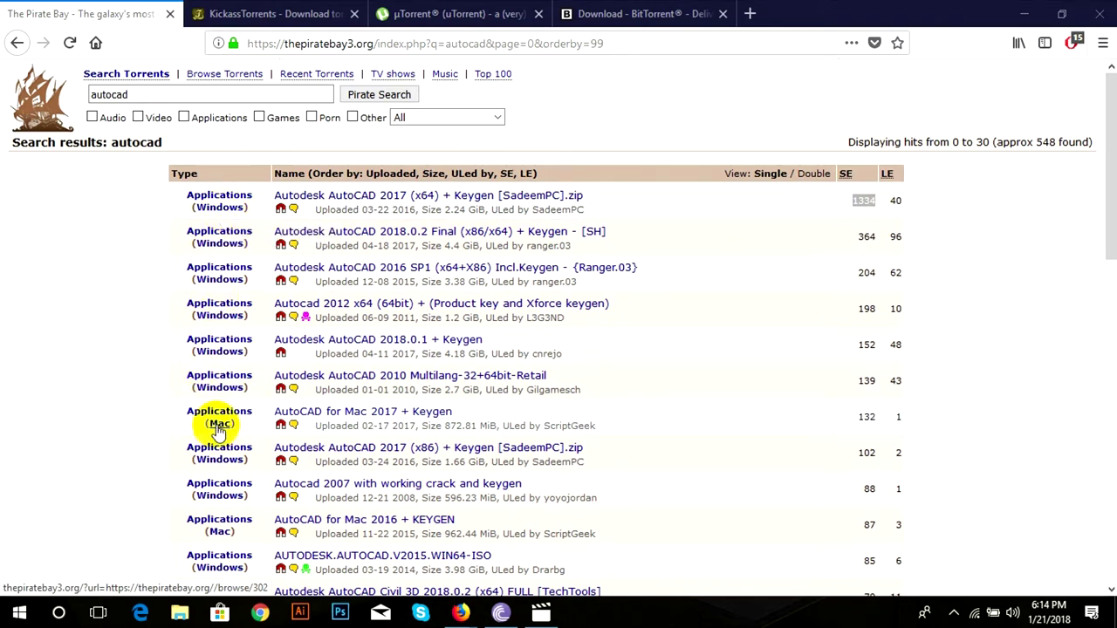
pyautogui.click(851, 208)
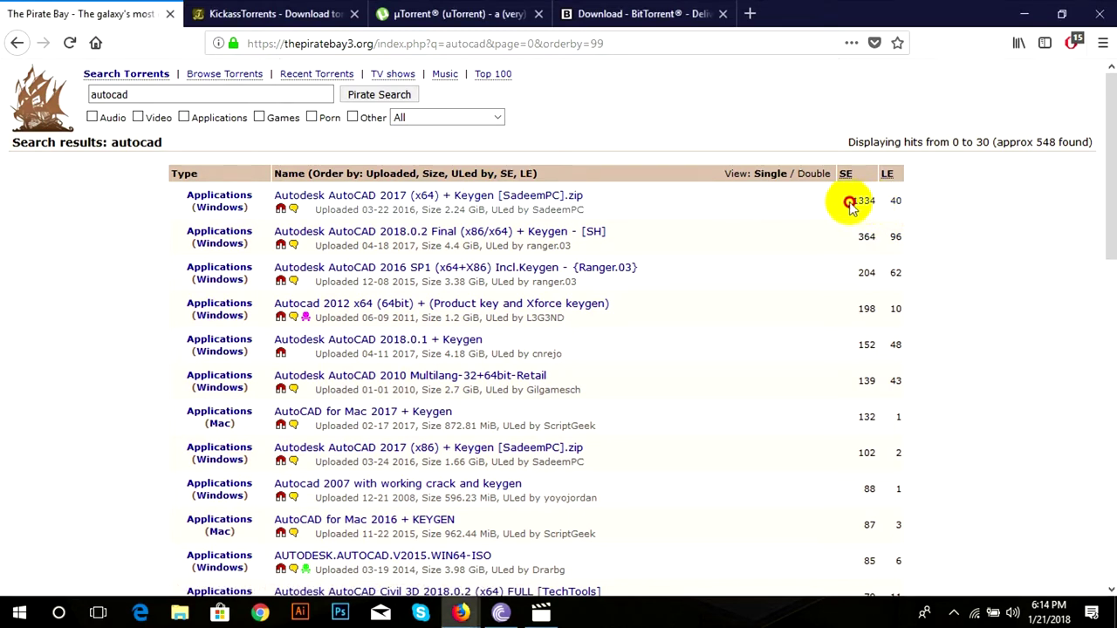
pyautogui.moveTo(849, 205); pyautogui.dragTo(880, 201)
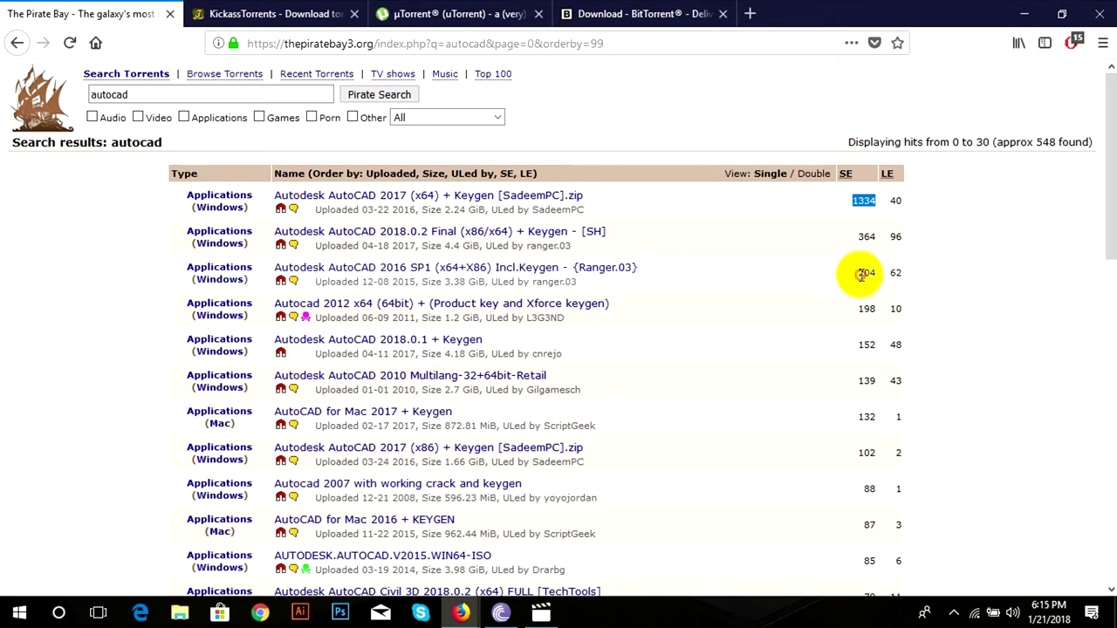
pyautogui.moveTo(861, 275); pyautogui.dragTo(880, 278)
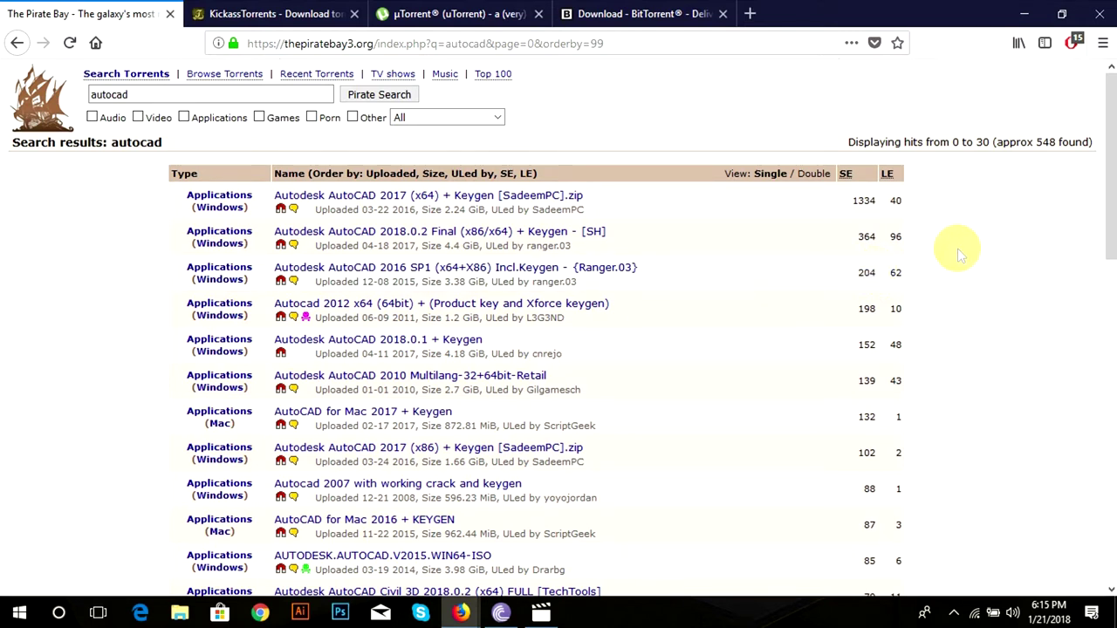
pyautogui.click(502, 203)
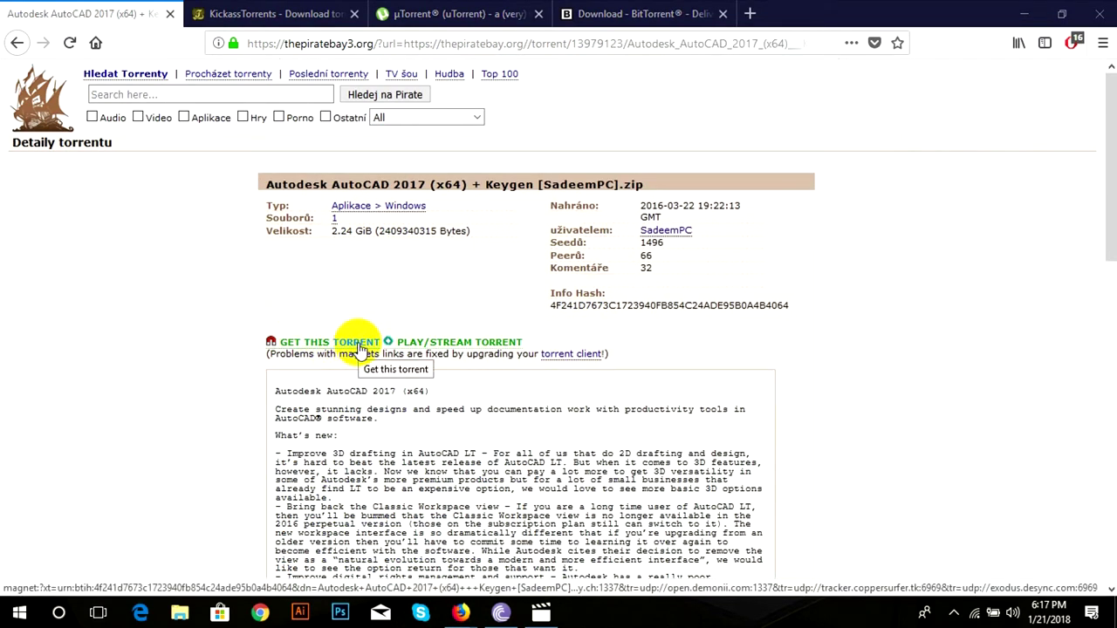
# - Send the AutoCAD 2017 (x64) torrent's magnet link to BitTorrent
pyautogui.click(360, 345)
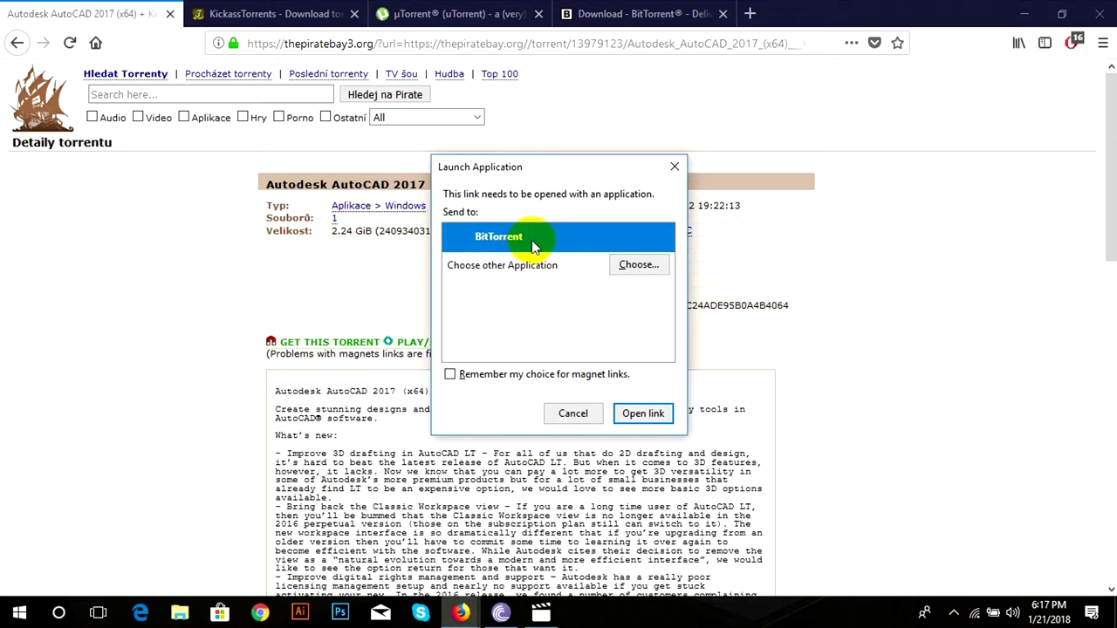
pyautogui.click(637, 415)
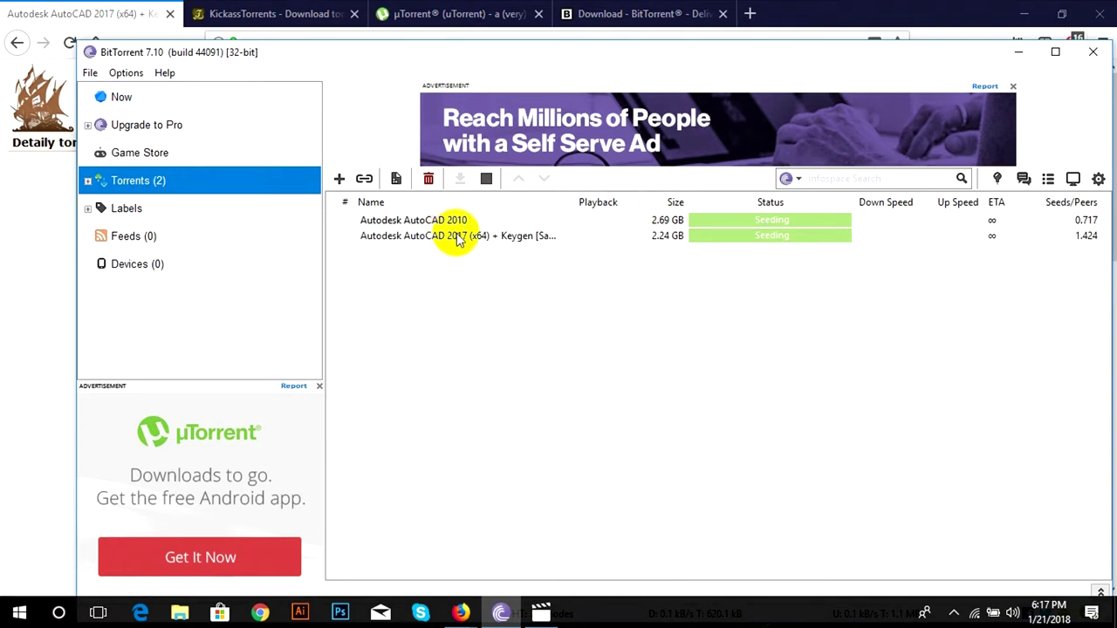
pyautogui.click(457, 238)
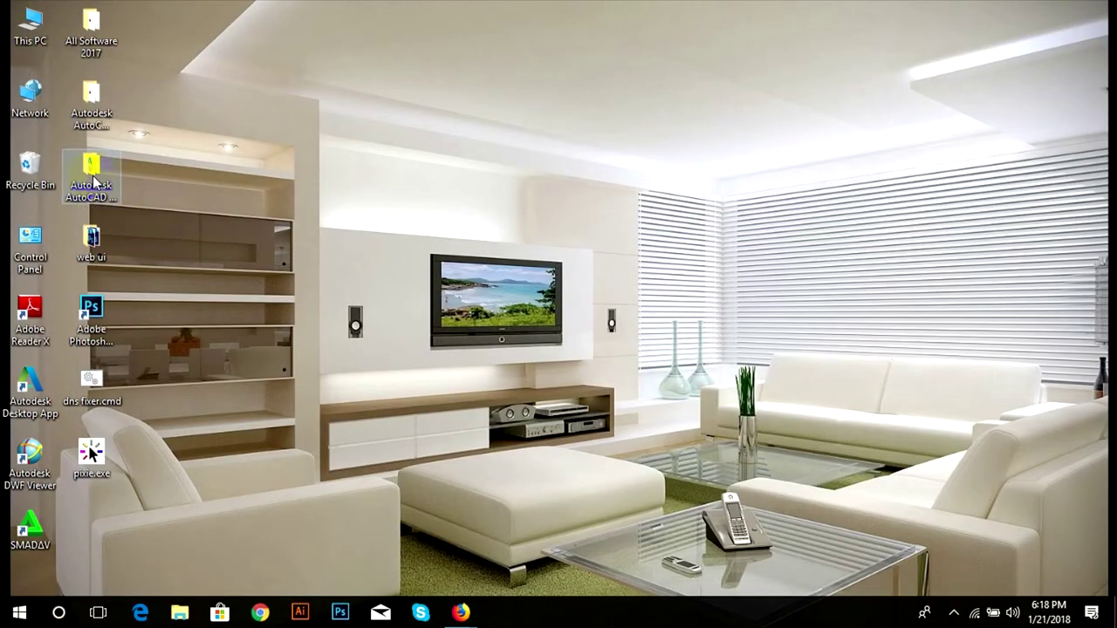
# - Open the Autodesk AutoCAD desktop folder and launch the second AutoCAD_2017 installer part
pyautogui.doubleClick(91, 170)
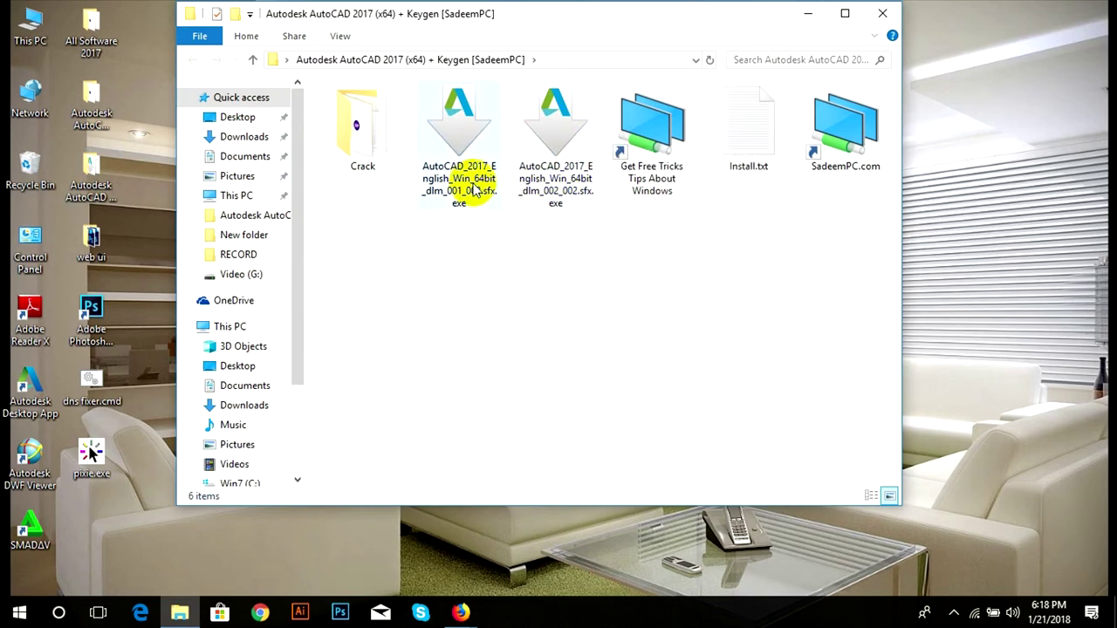
pyautogui.doubleClick(549, 148)
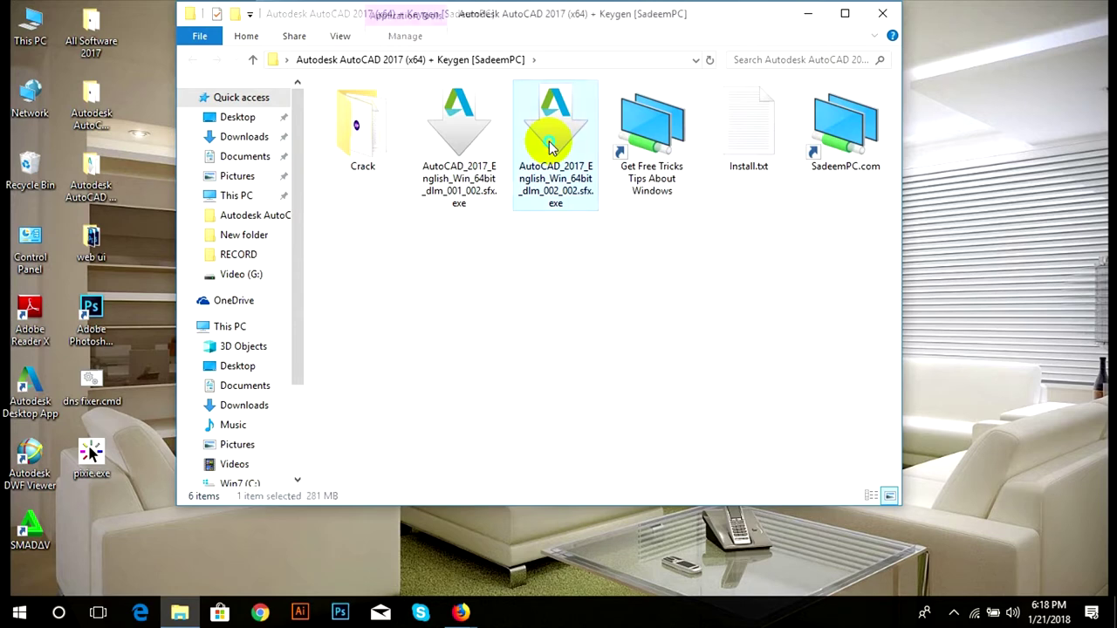
# - Run the second self-extracting AutoCAD_2017 installer part
pyautogui.rightClick(548, 144)
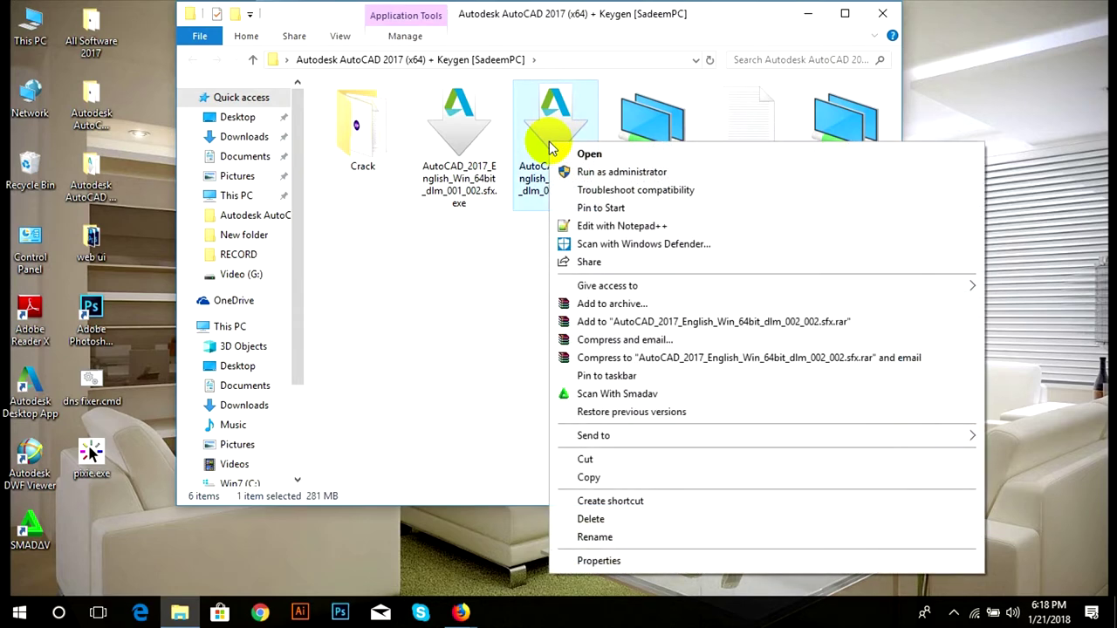
pyautogui.click(585, 149)
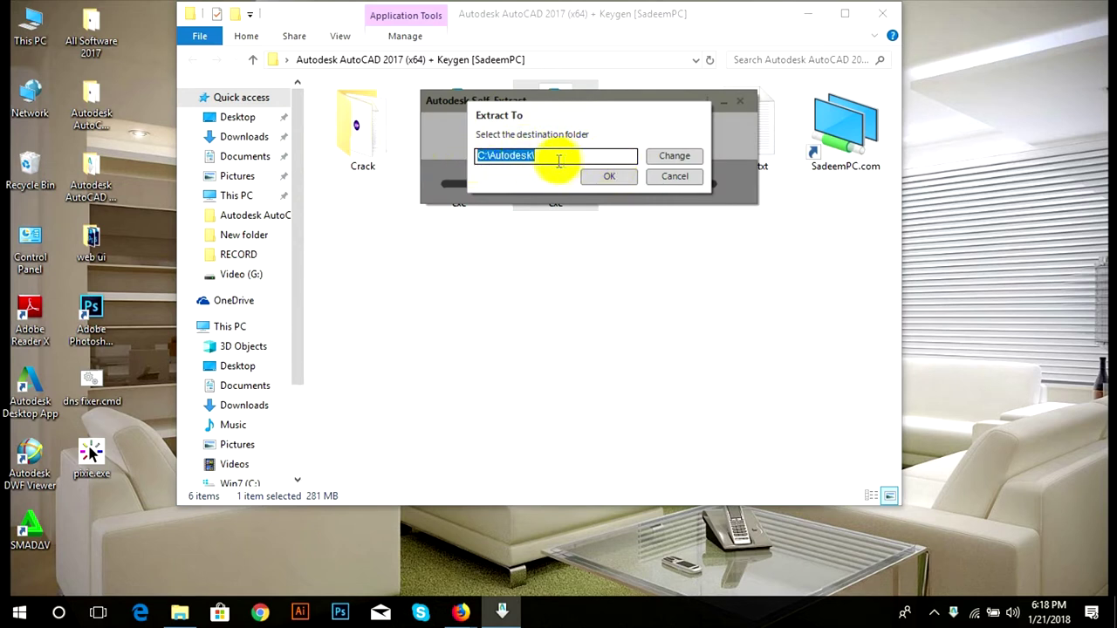
pyautogui.click(454, 157)
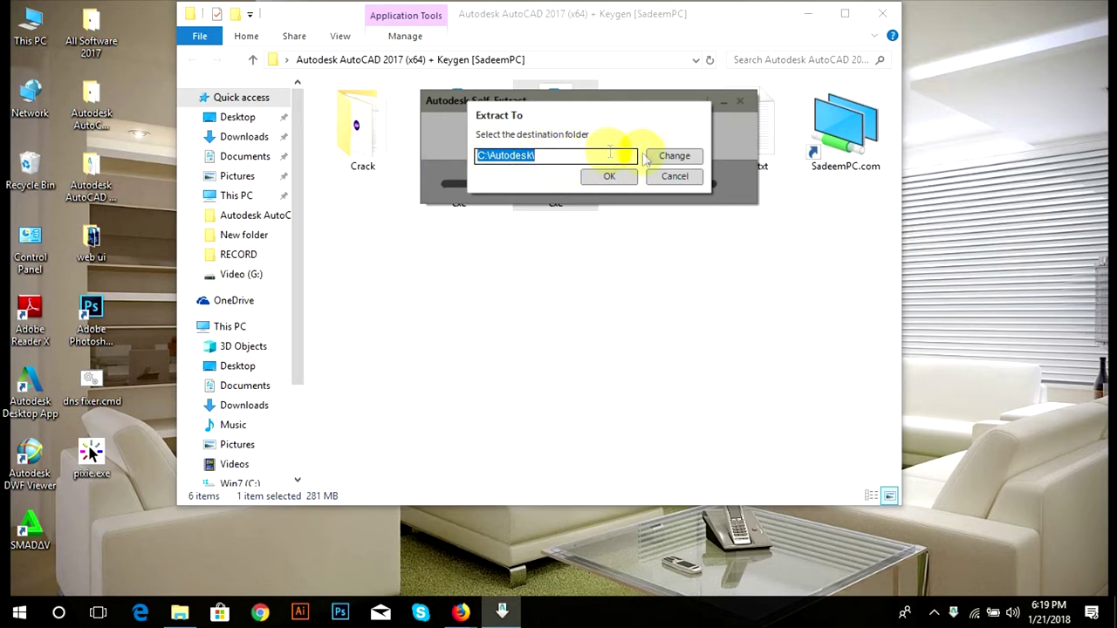
# - Extract the package to a folder on Audio (F:) and open AutoCAD_2017_English_Win_64bit_dlm
pyautogui.click(672, 157)
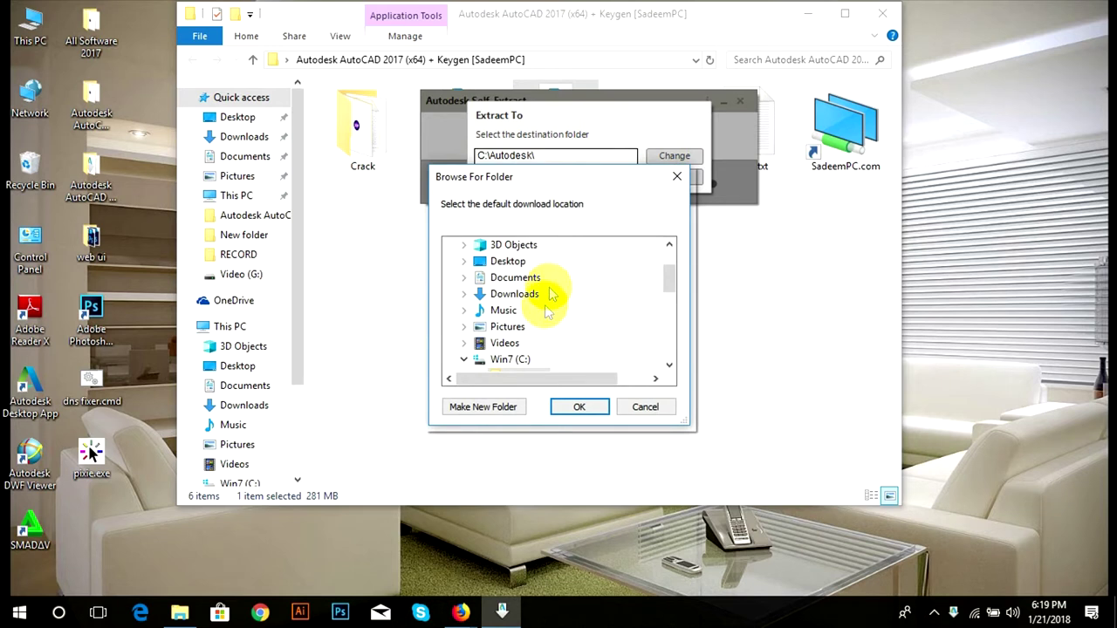
pyautogui.scroll(-5, 548, 294)
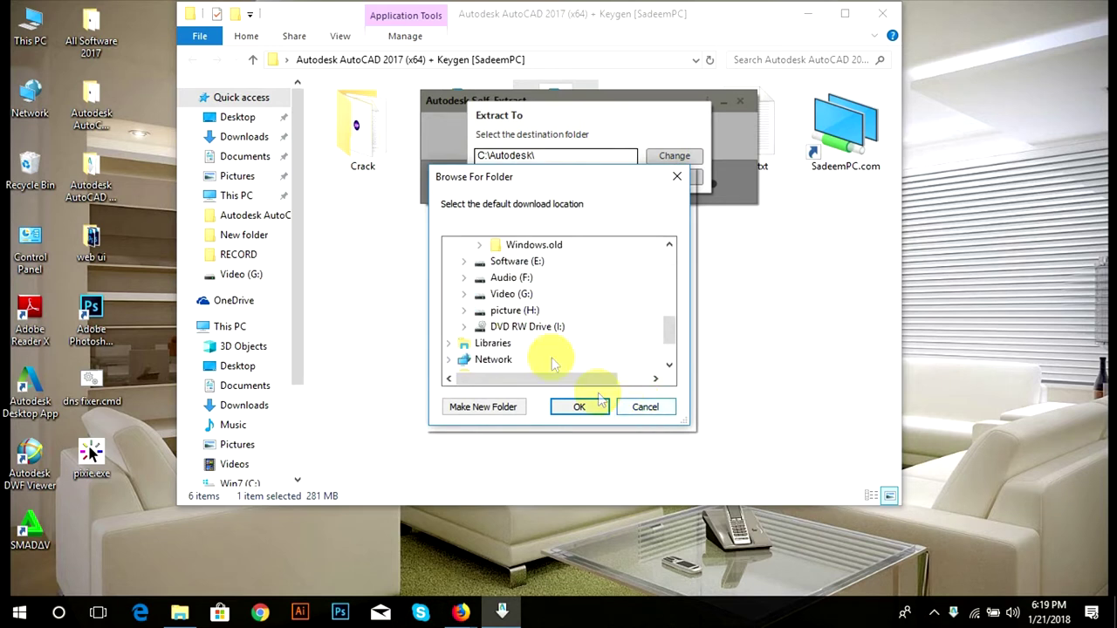
pyautogui.doubleClick(529, 292)
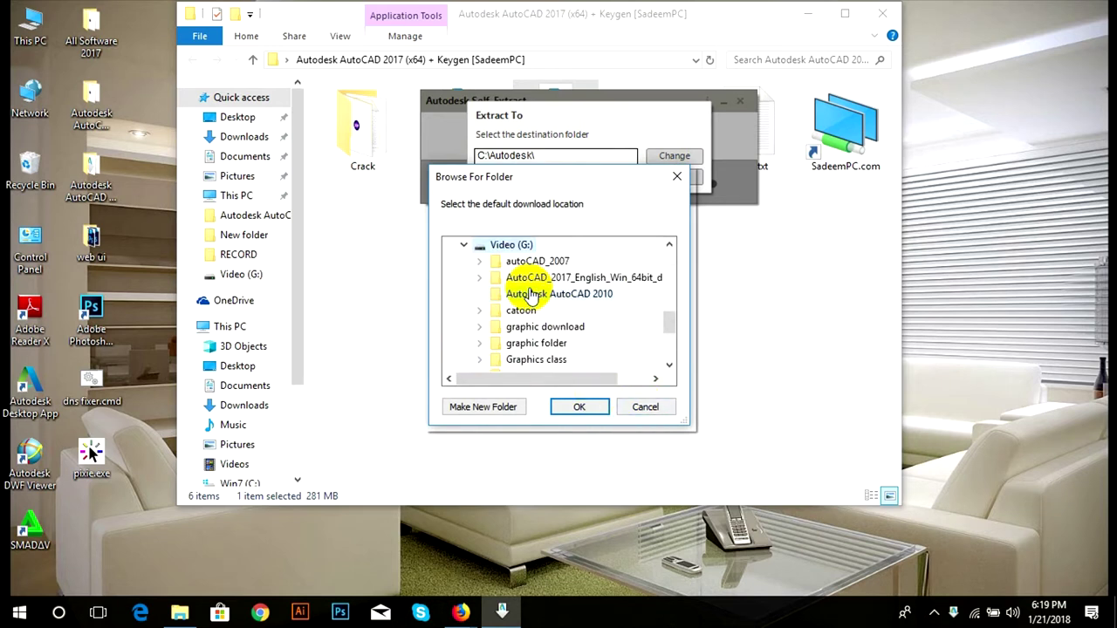
pyautogui.scroll(1, 538, 271)
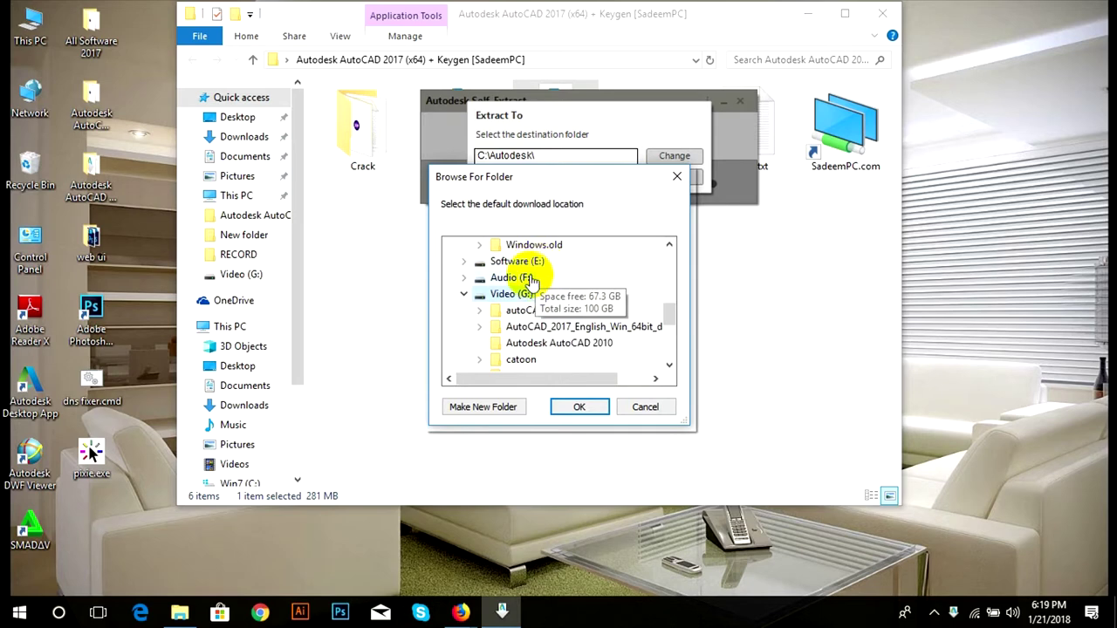
pyautogui.doubleClick(521, 278)
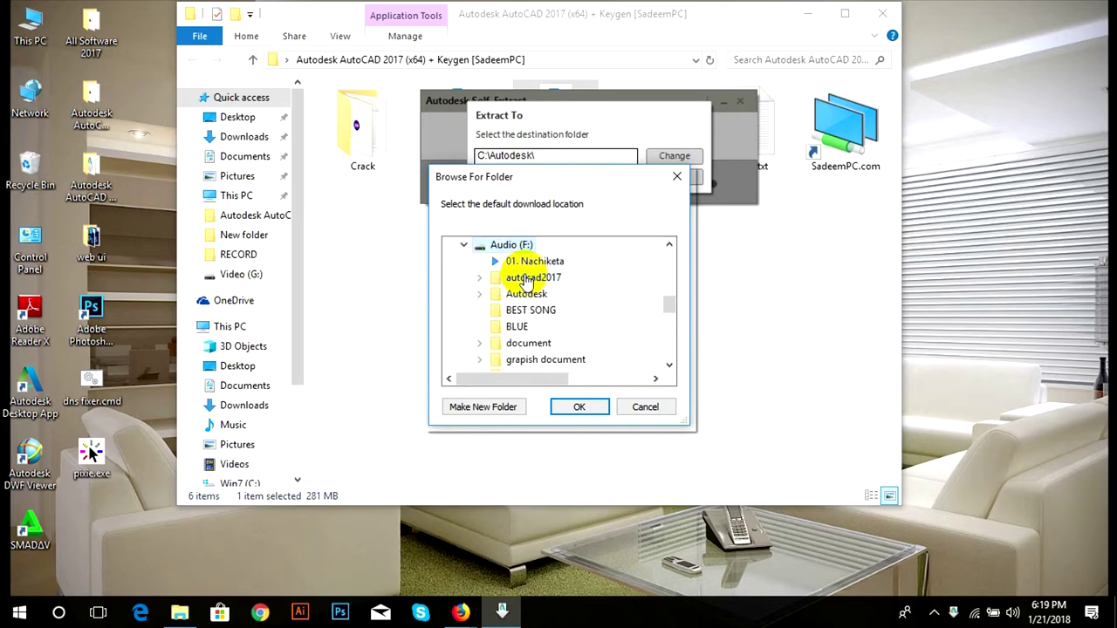
pyautogui.click(580, 406)
pyautogui.click(619, 177)
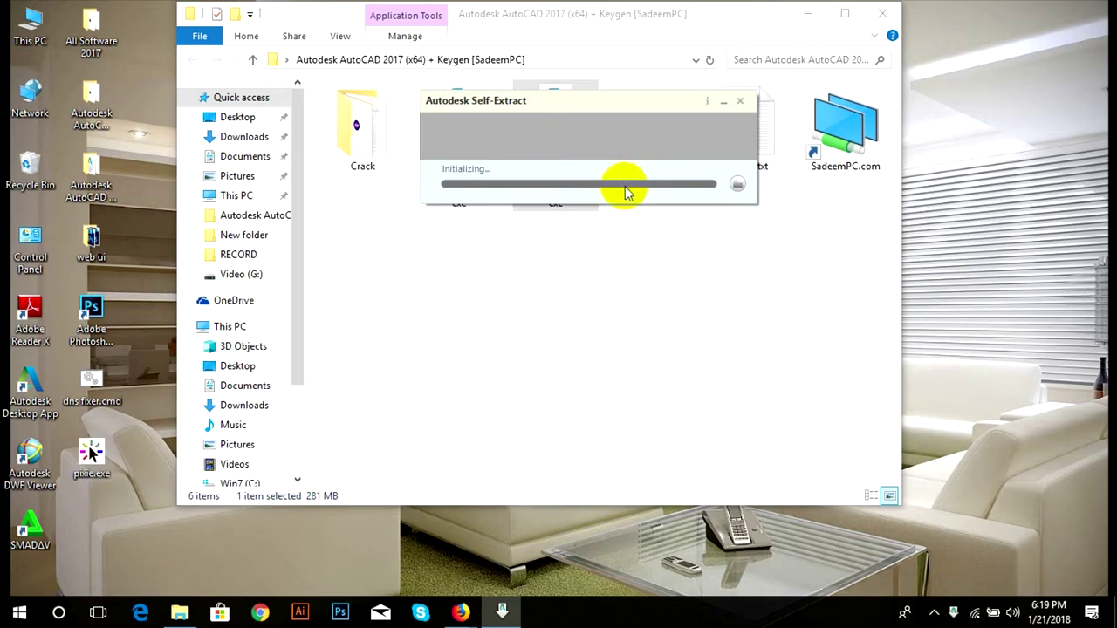
pyautogui.doubleClick(461, 117)
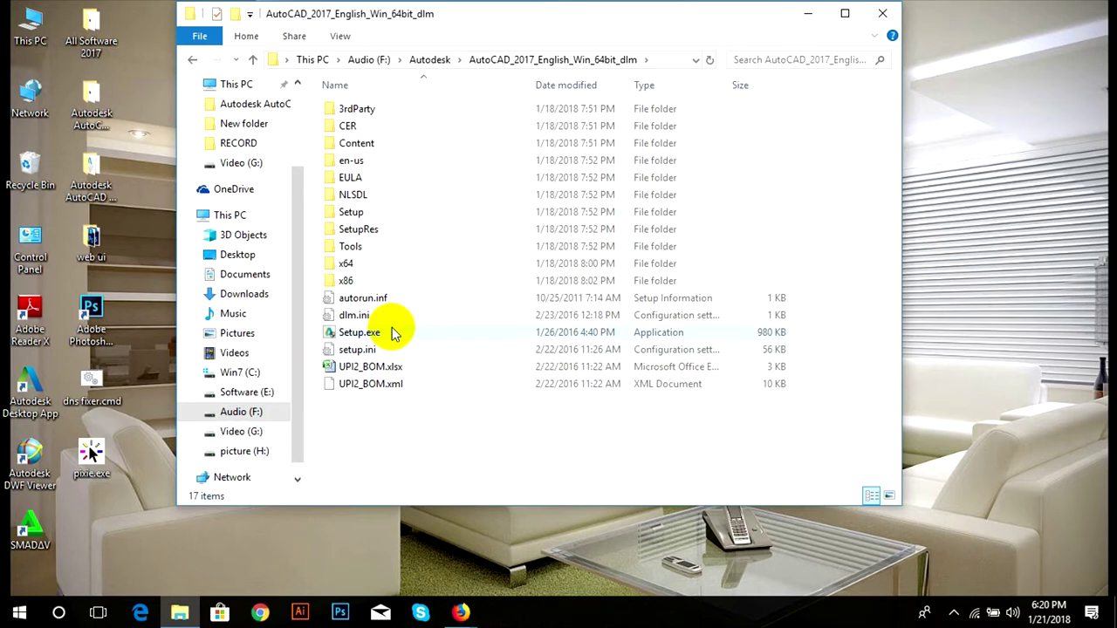
# - Run Setup.exe and start the AutoCAD 2017 installation
pyautogui.doubleClick(393, 333)
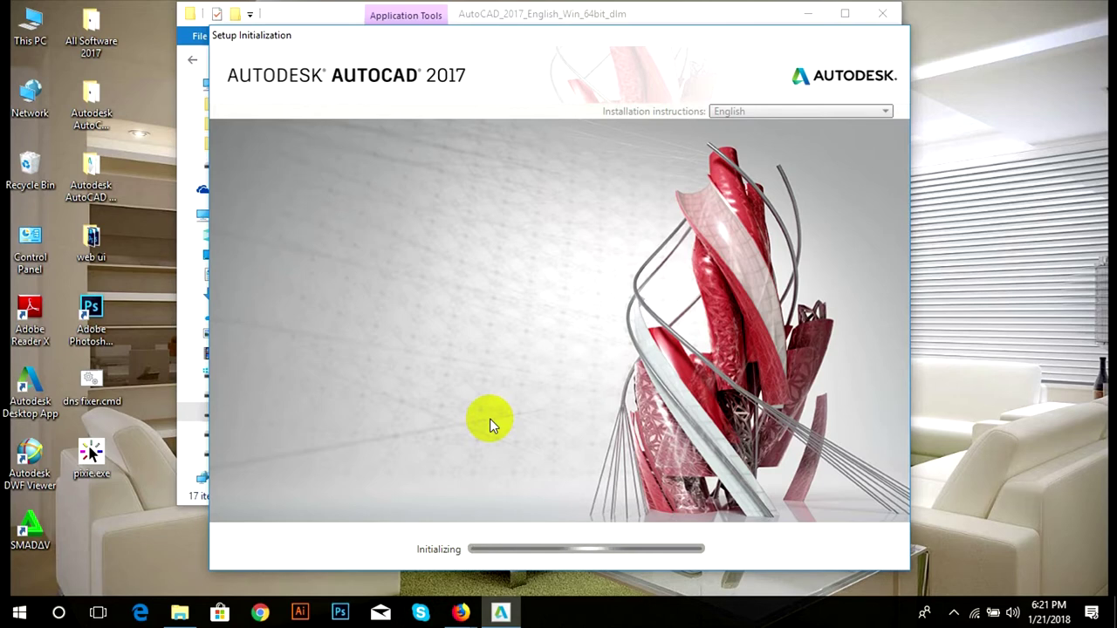
pyautogui.click(725, 494)
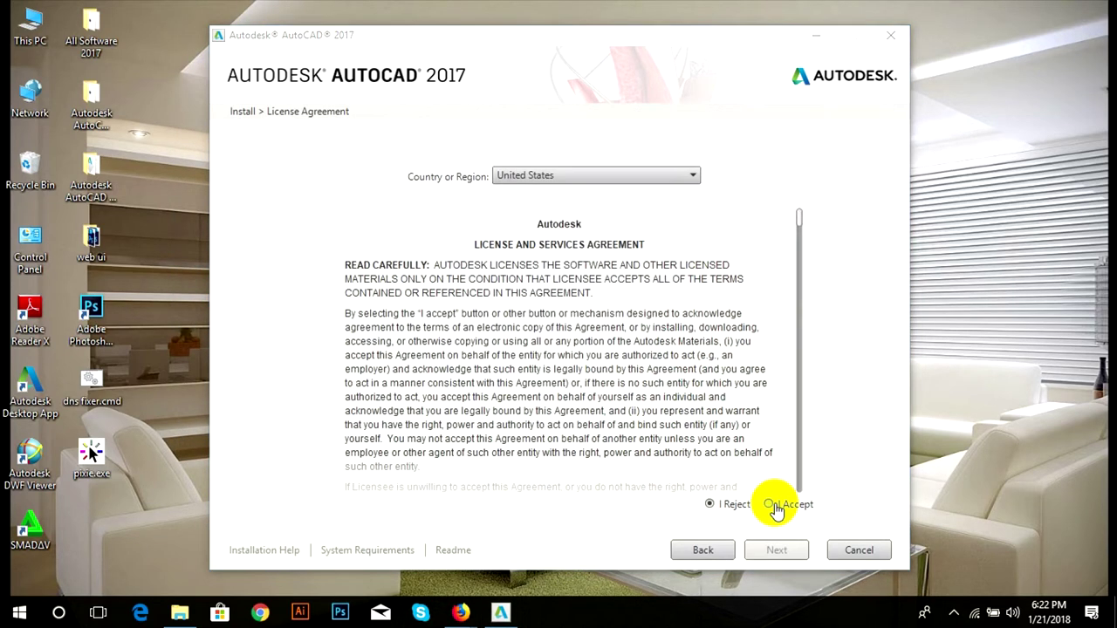
# - Accept the AutoCAD 2017 license agreement and continue to the configuration page
pyautogui.click(772, 505)
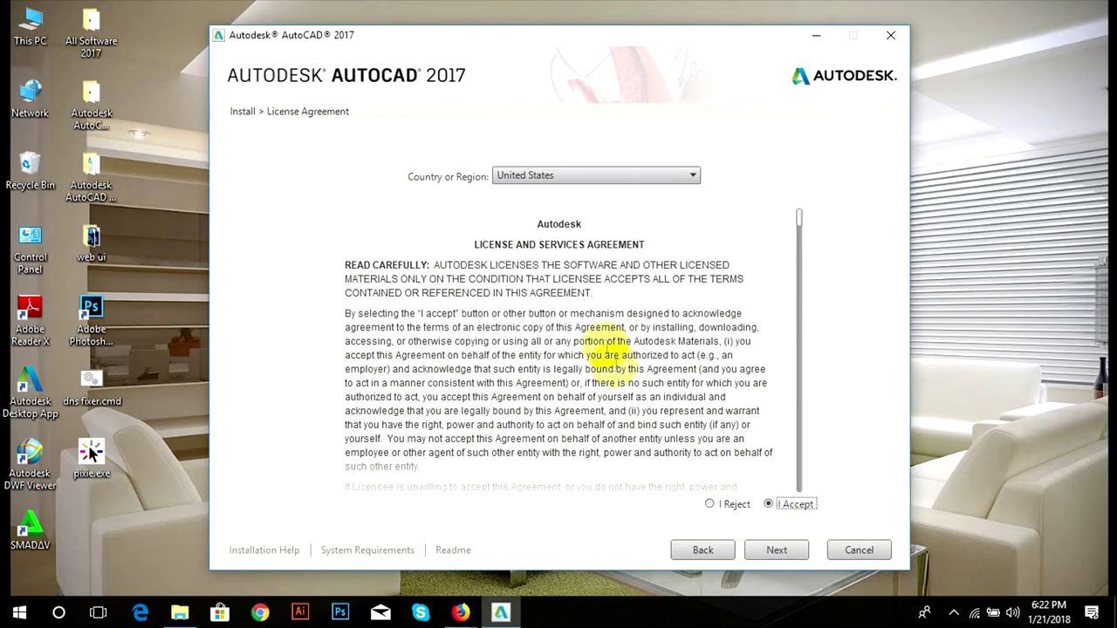
pyautogui.scroll(-5, 608, 336)
pyautogui.scroll(-3, 609, 336)
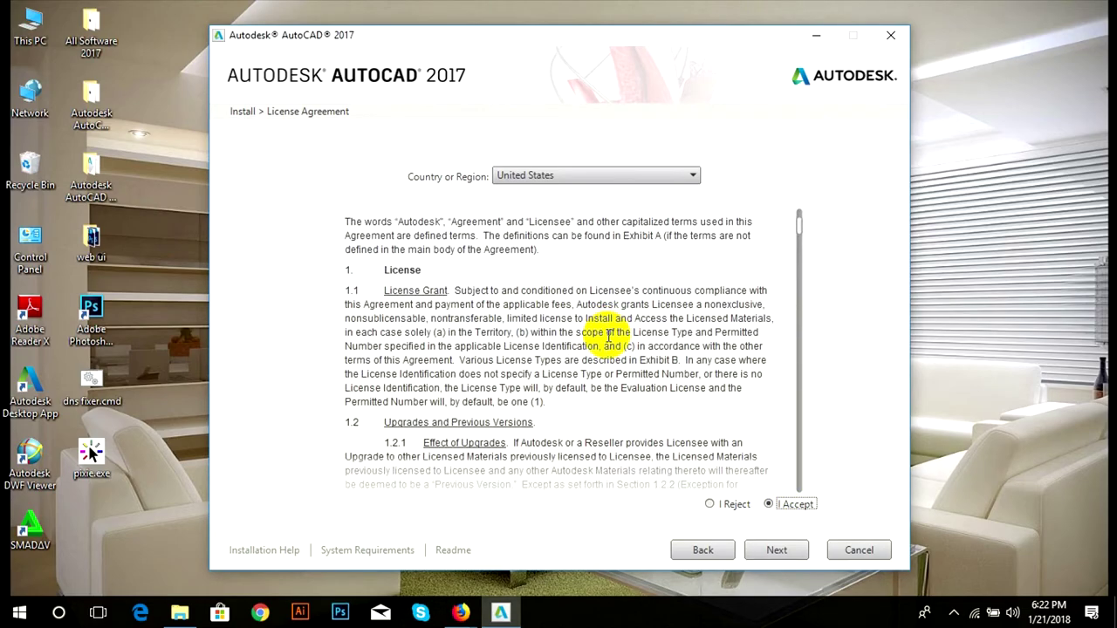
pyautogui.scroll(-5, 608, 336)
pyautogui.scroll(1, 608, 335)
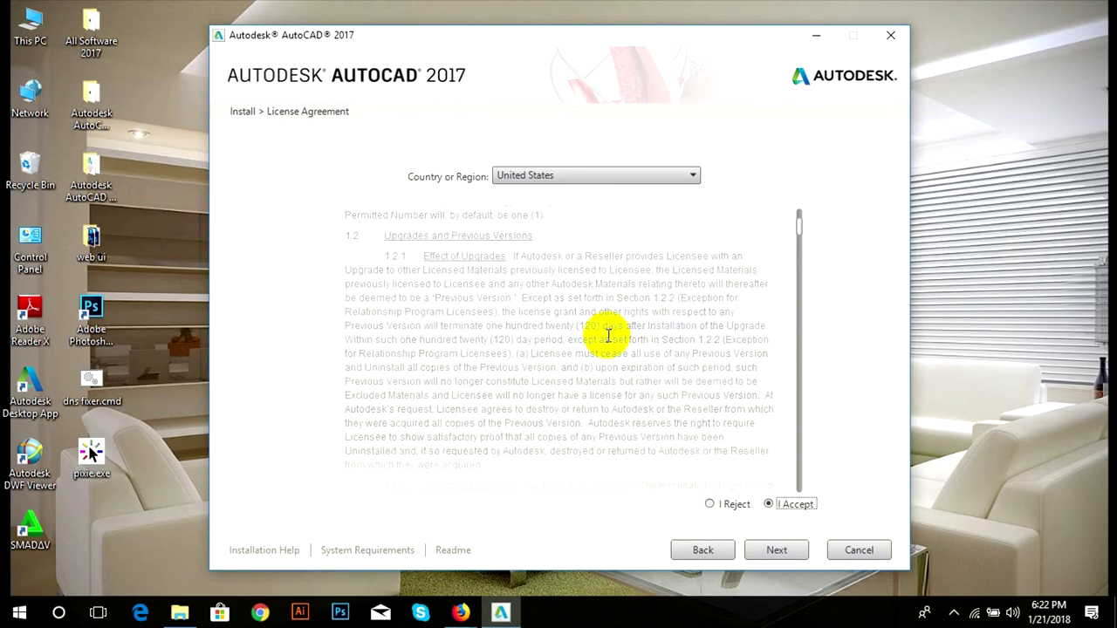
pyautogui.scroll(-1, 608, 336)
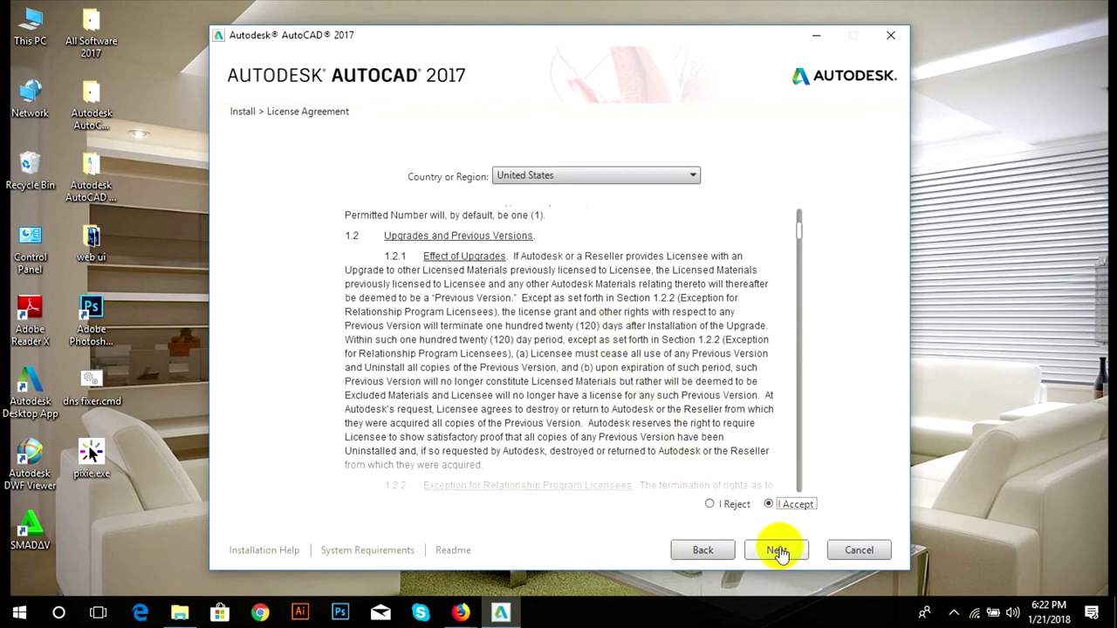
pyautogui.click(777, 549)
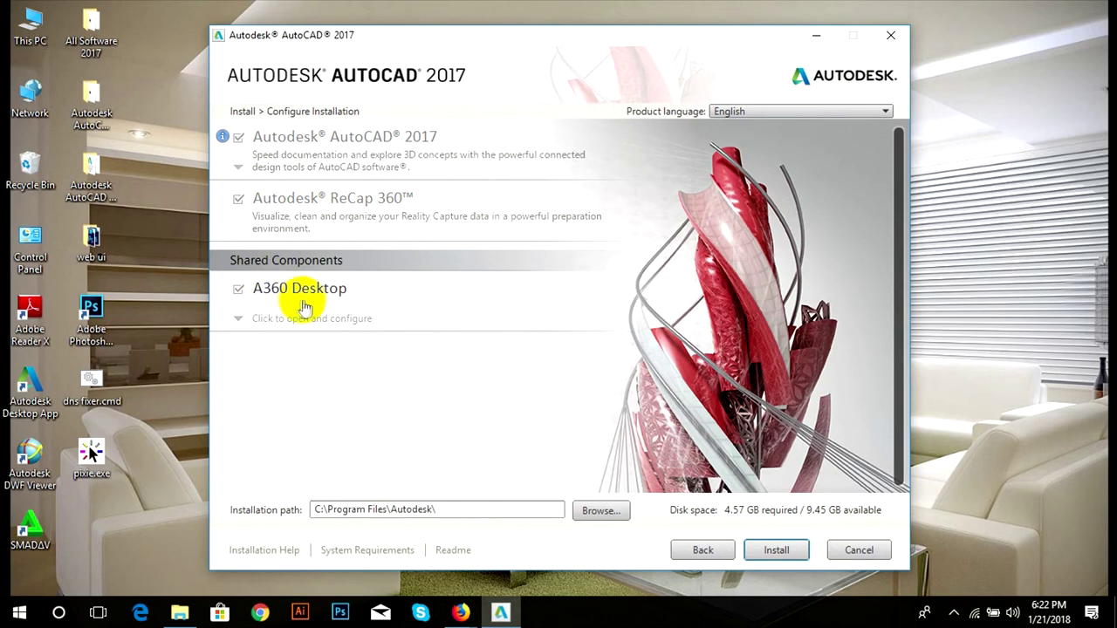
# - Exclude A360 Desktop and Autodesk ReCap 360 from the installation
pyautogui.click(239, 290)
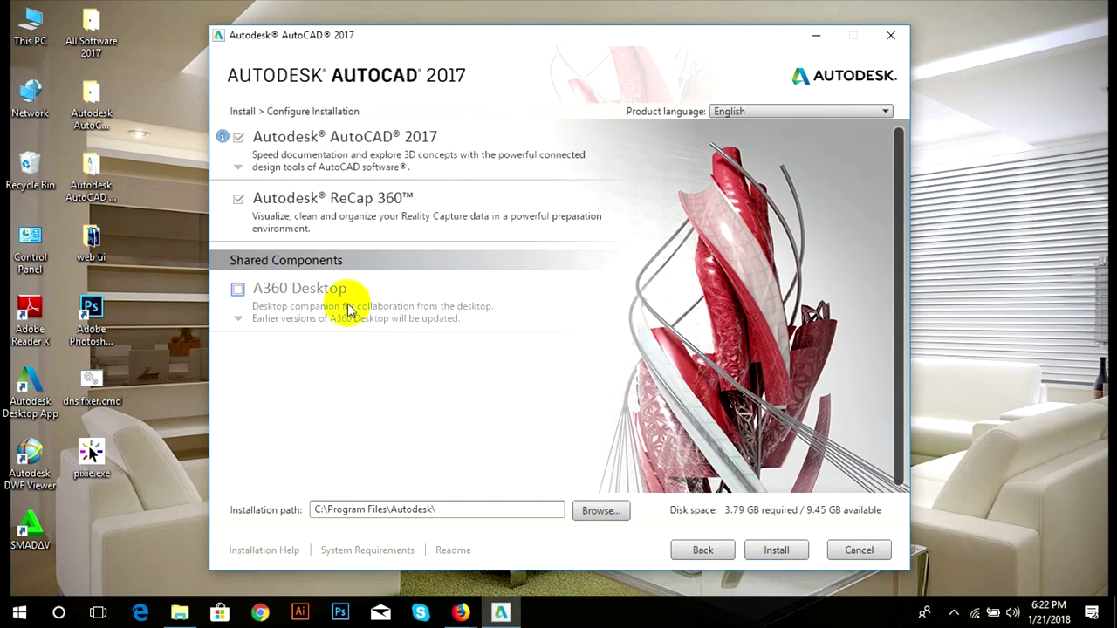
pyautogui.click(238, 290)
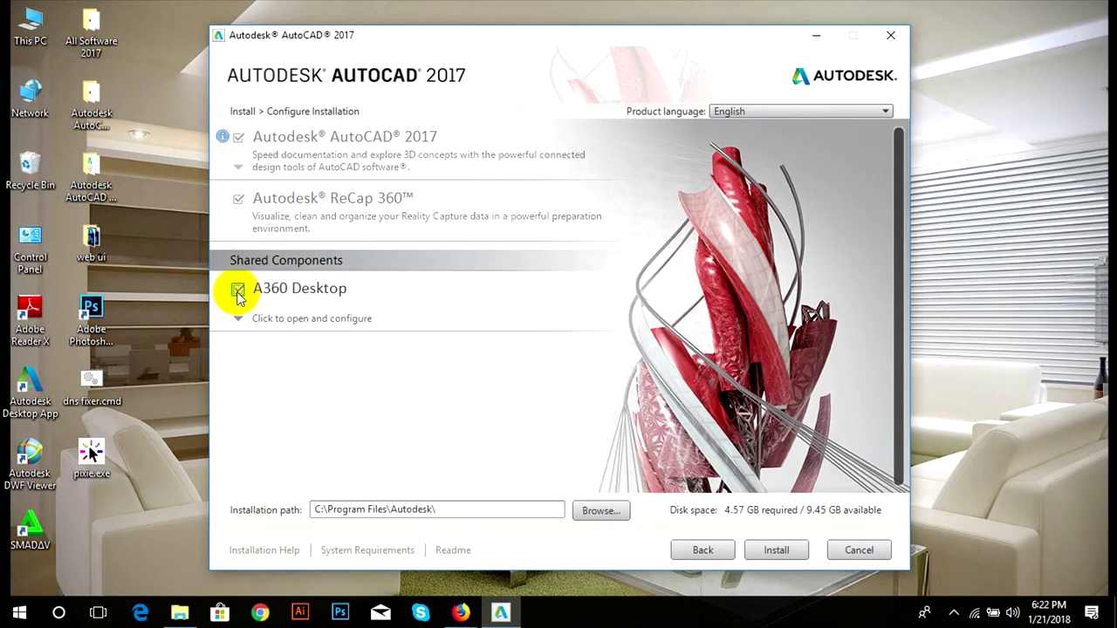
pyautogui.click(239, 291)
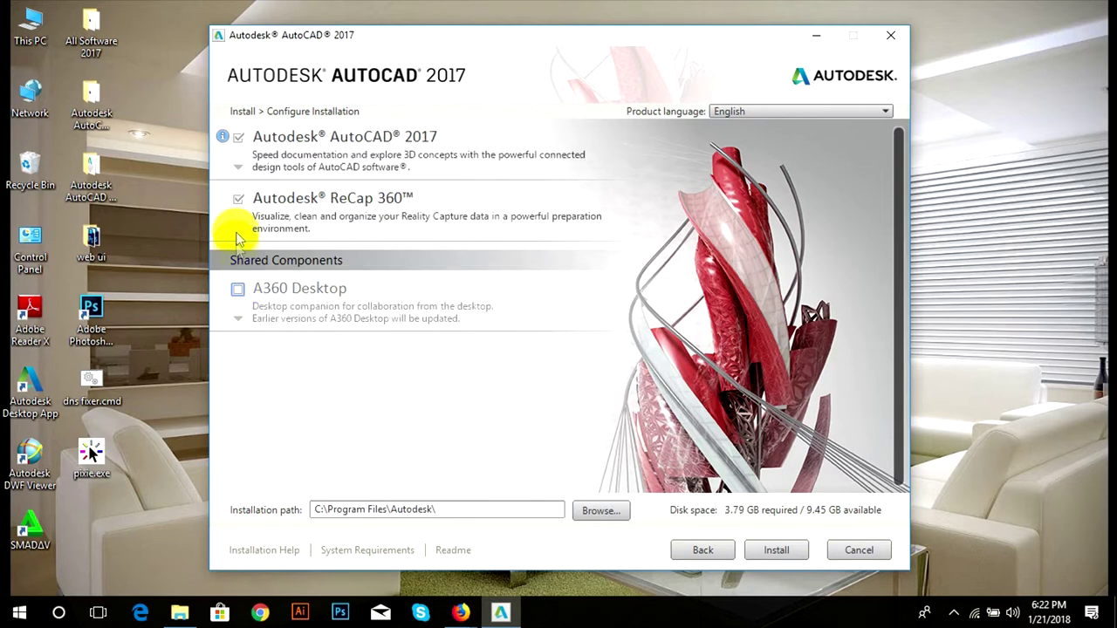
pyautogui.click(237, 199)
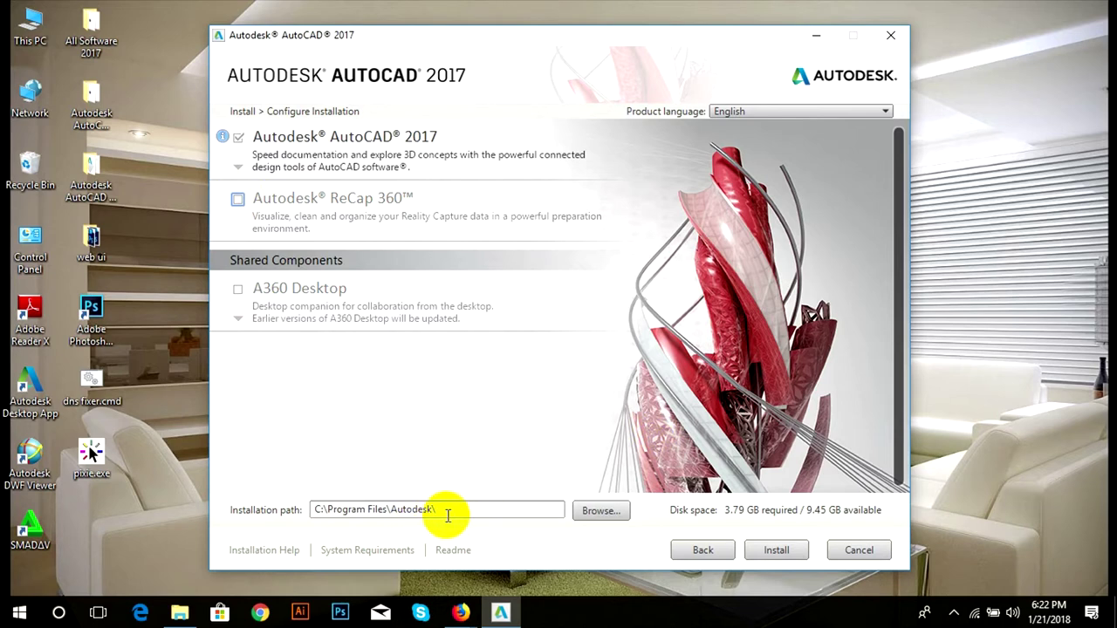
# - Keep the C:\Program Files\Autodesk\ install path and install AutoCAD 2017
pyautogui.moveTo(436, 511); pyautogui.dragTo(316, 510)
pyautogui.moveTo(438, 510); pyautogui.dragTo(294, 509)
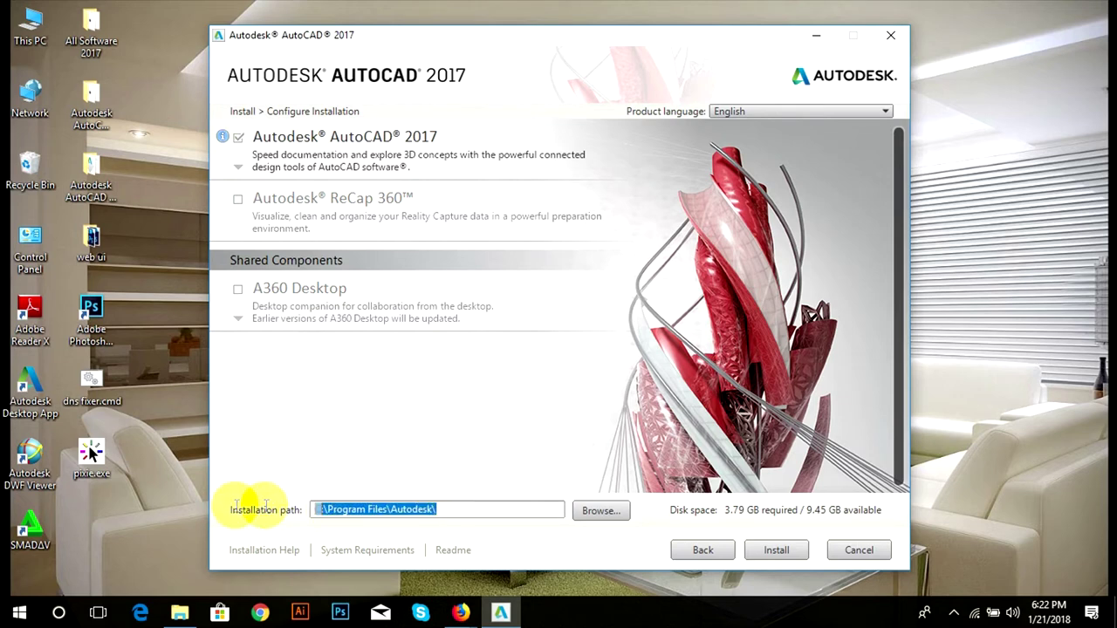
pyautogui.click(779, 551)
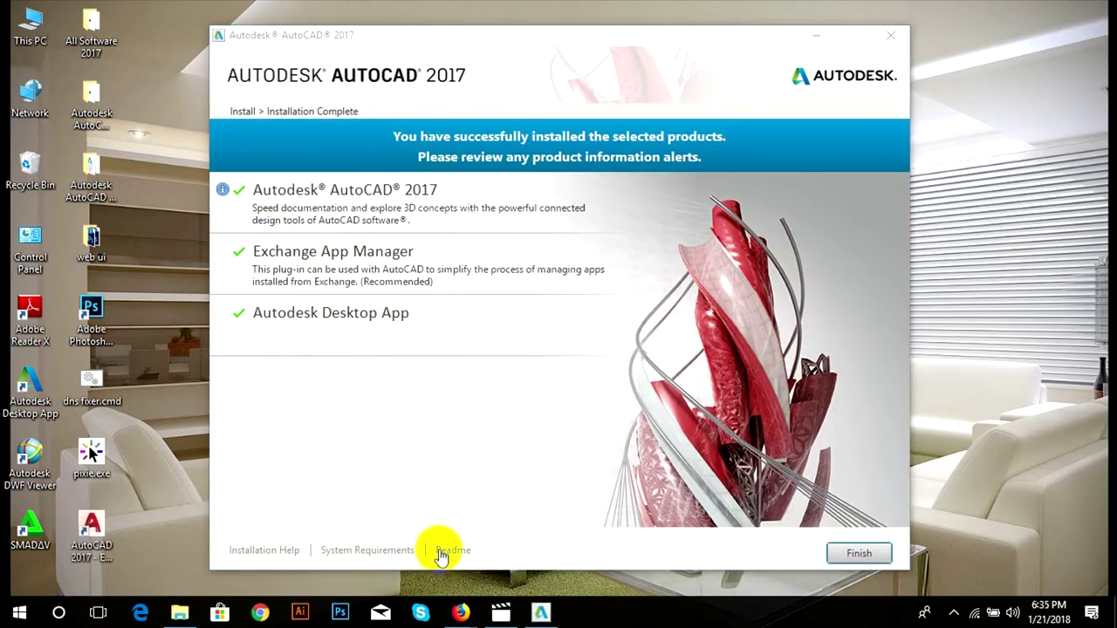
# - Finish the installer and choose Activate in AutoCAD's Let's Get Started dialog
pyautogui.click(857, 554)
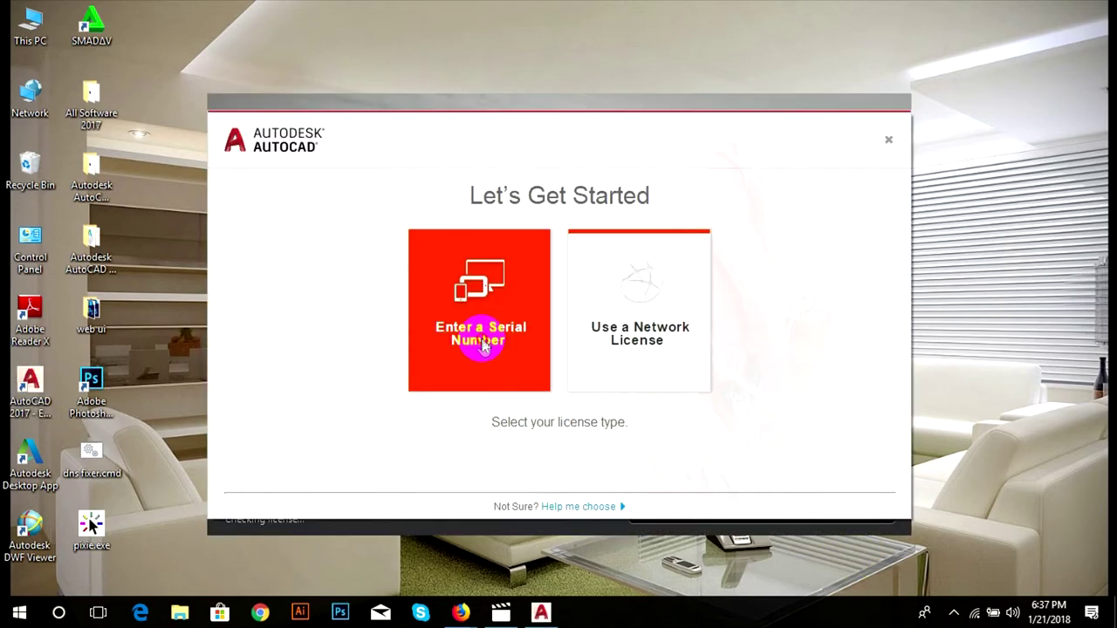
pyautogui.click(482, 345)
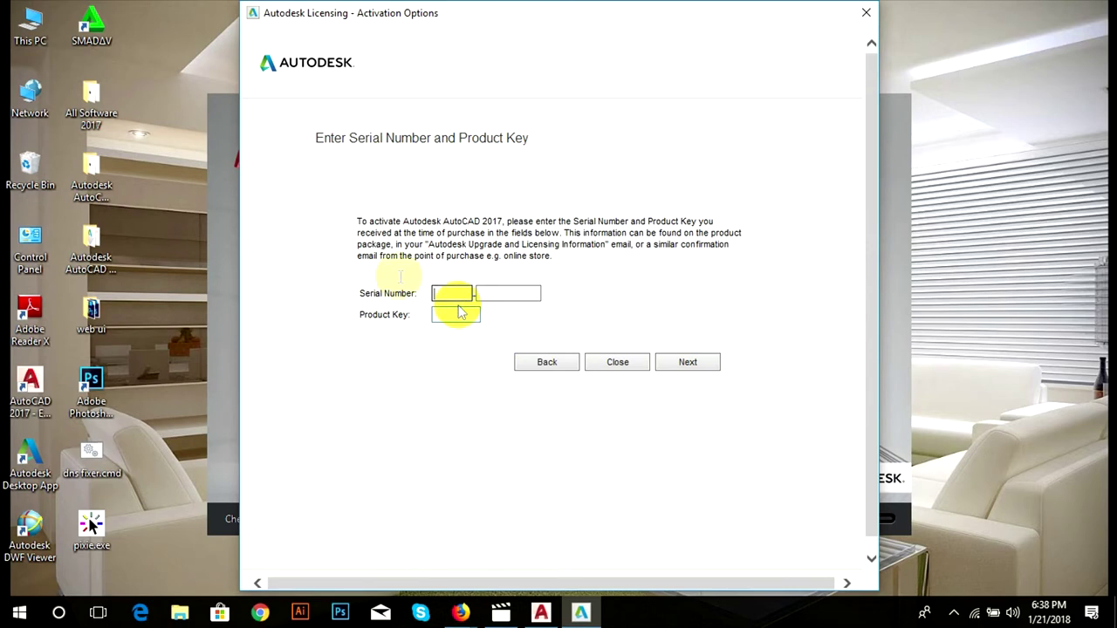
# - Open install.txt from the Keygen folder's Crack subfolder in Notepad
pyautogui.click(92, 235)
pyautogui.doubleClick(92, 235)
pyautogui.click(366, 157)
pyautogui.doubleClick(365, 156)
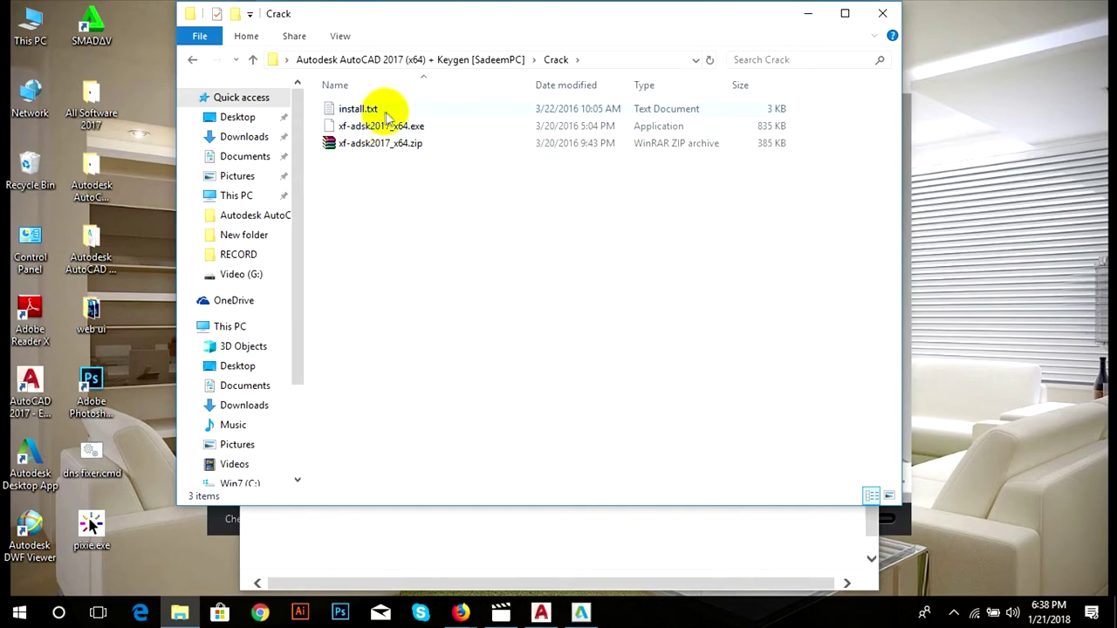
pyautogui.click(383, 112)
pyautogui.doubleClick(388, 114)
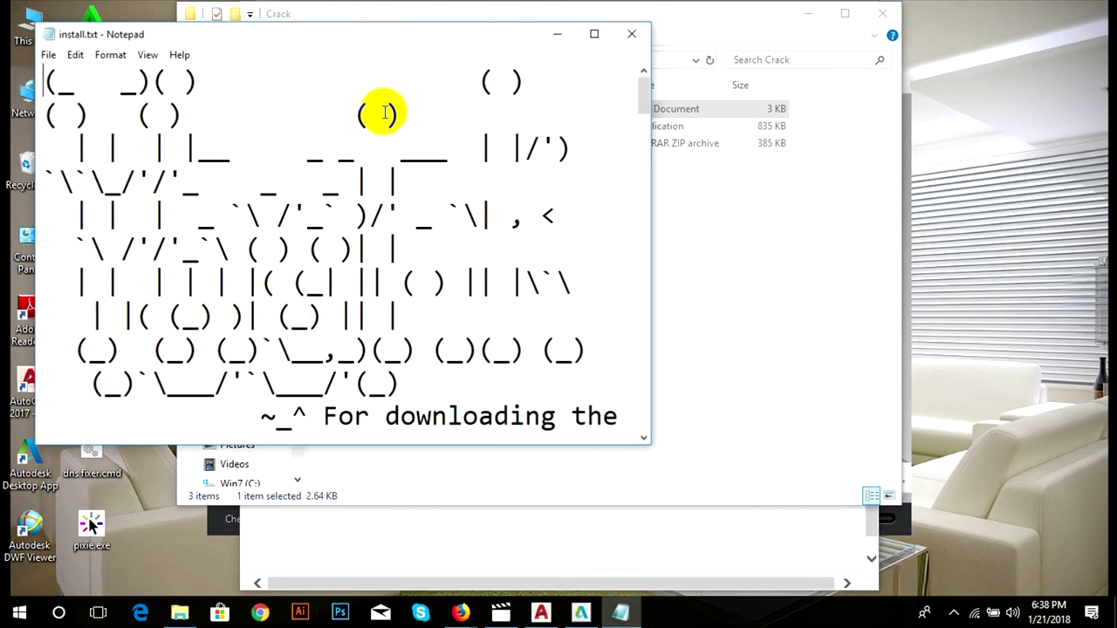
# - Maximize Notepad, select the first serial number part, and return to AutoCAD's activation dialog
pyautogui.click(594, 36)
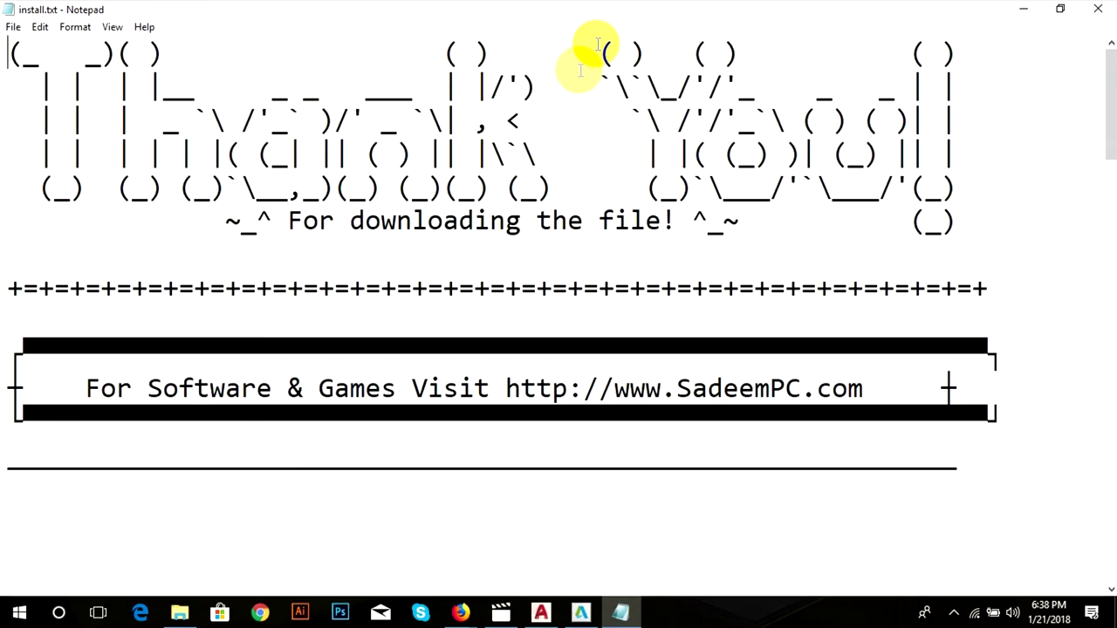
pyautogui.scroll(-4, 568, 180)
pyautogui.scroll(1, 569, 180)
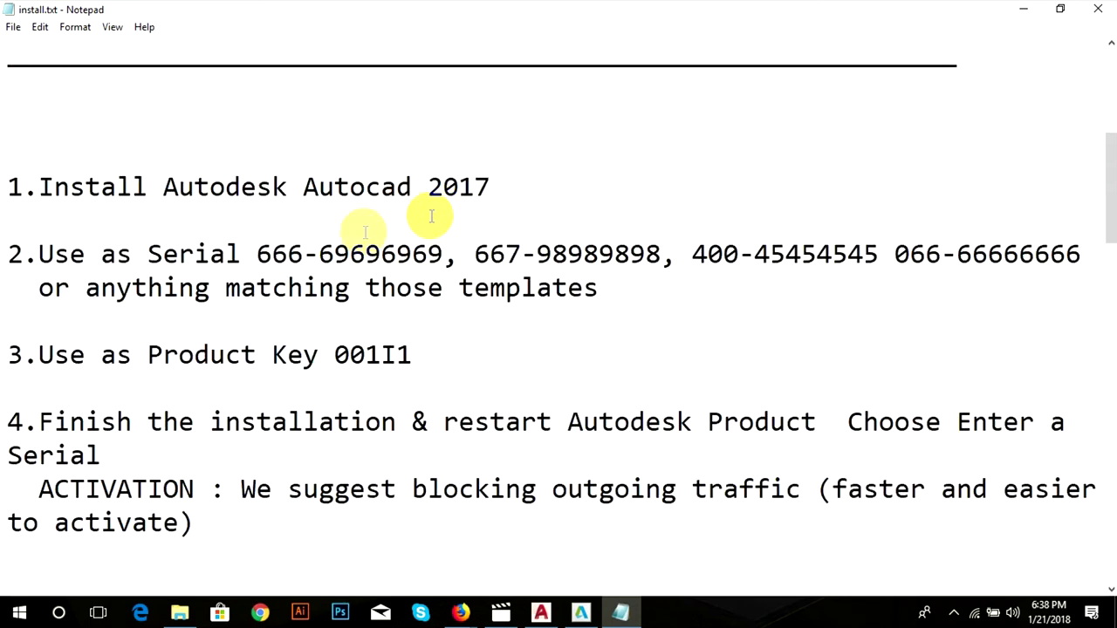
pyautogui.click(254, 253)
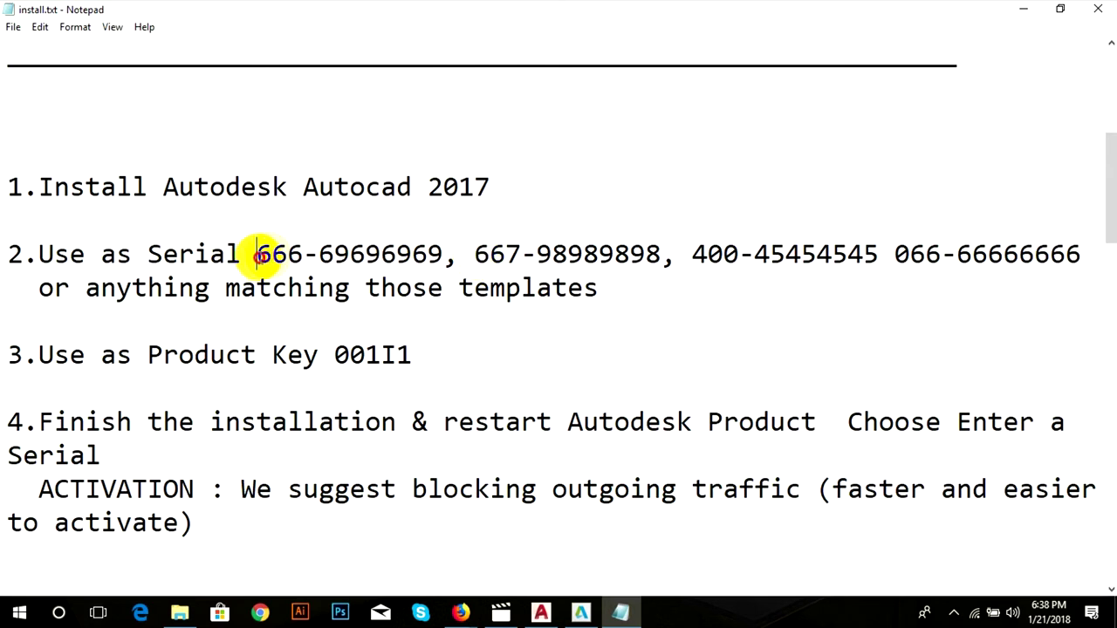
pyautogui.moveTo(259, 255); pyautogui.dragTo(437, 258)
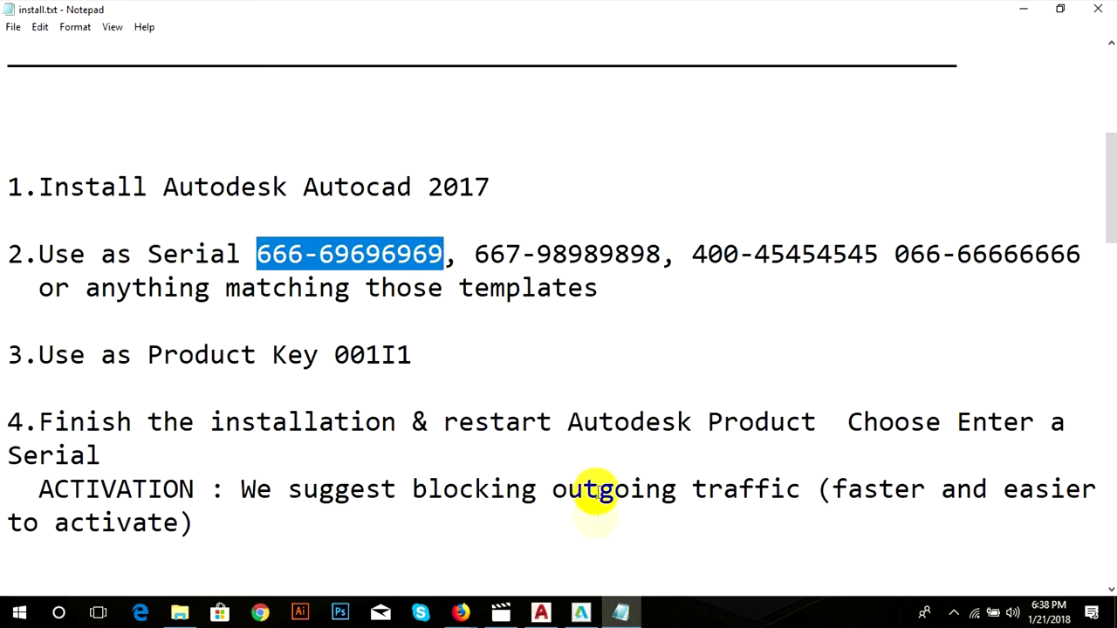
pyautogui.click(573, 615)
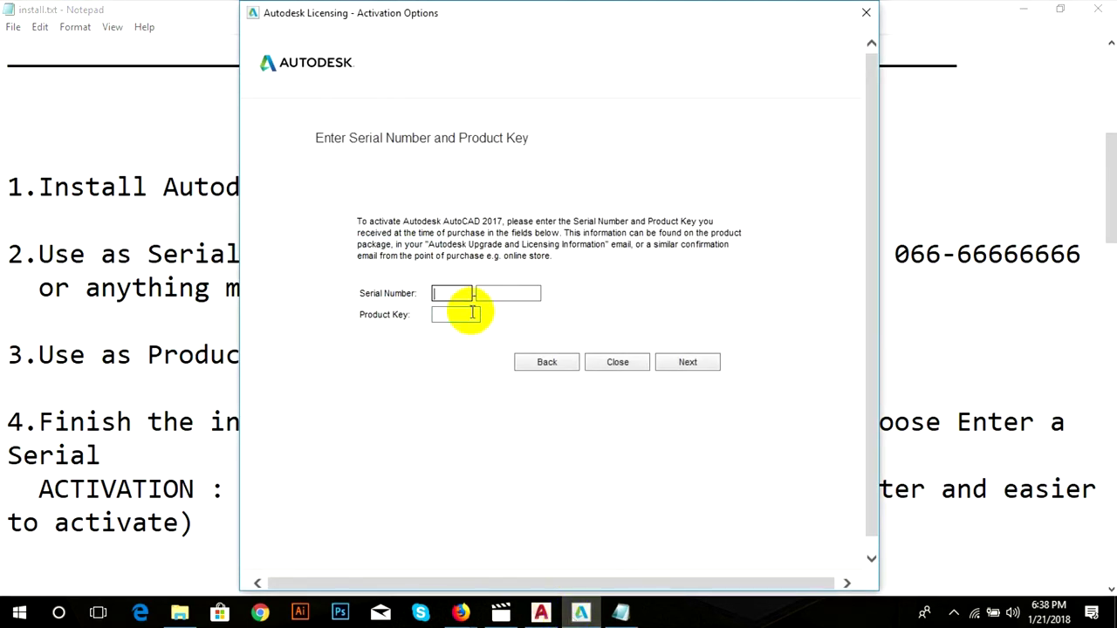
# - Fill in the serial number fields using the values from the install notes
pyautogui.write('666')
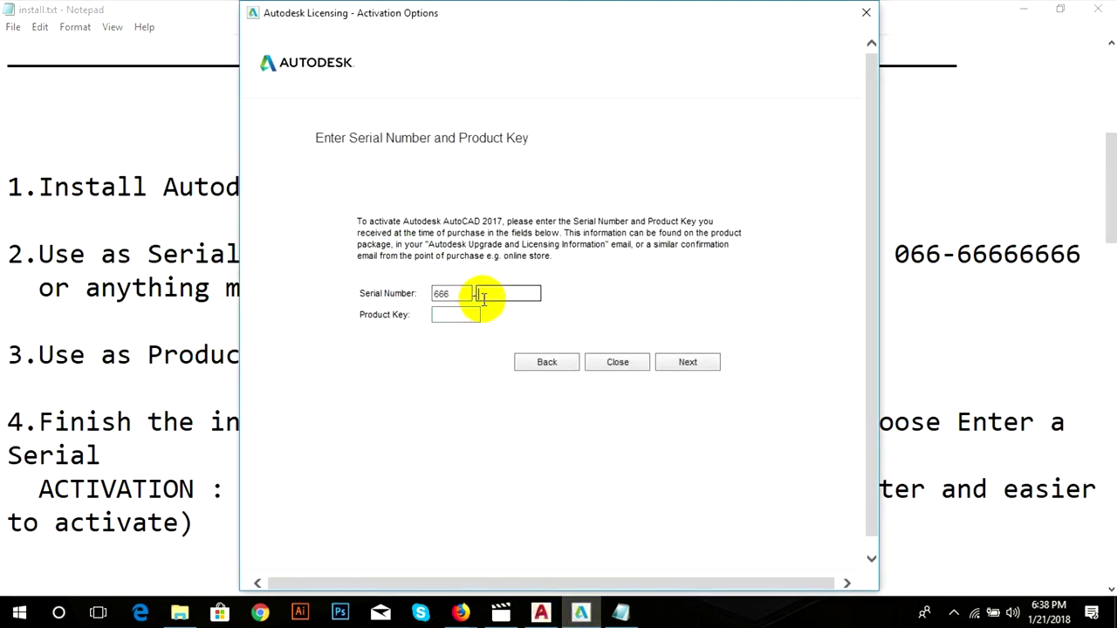
pyautogui.click(231, 255)
pyautogui.moveTo(322, 255); pyautogui.dragTo(439, 255)
pyautogui.hotkey('ctrl', 'c')
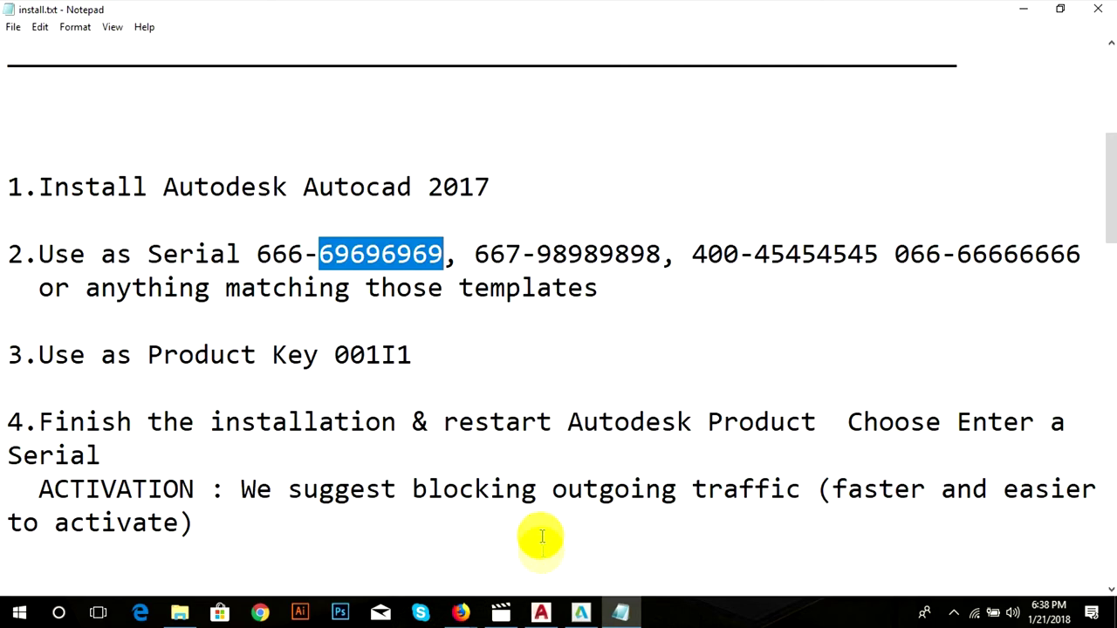
pyautogui.click(541, 613)
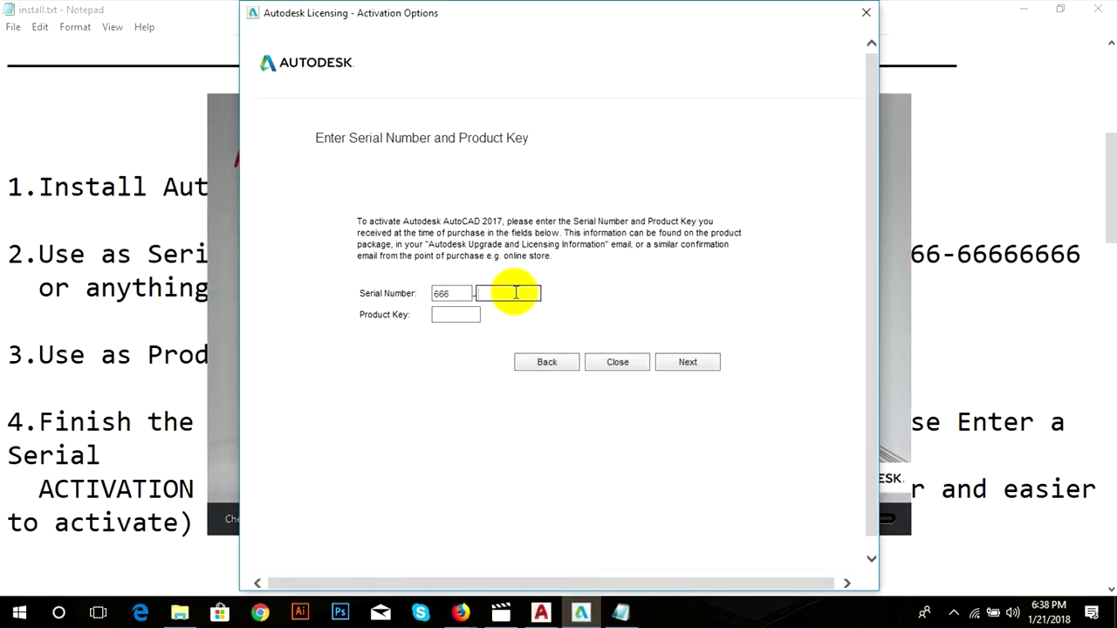
pyautogui.hotkey('ctrl', 'v')
# - Copy the product key from the install notes into its field and submit the form
pyautogui.click(181, 342)
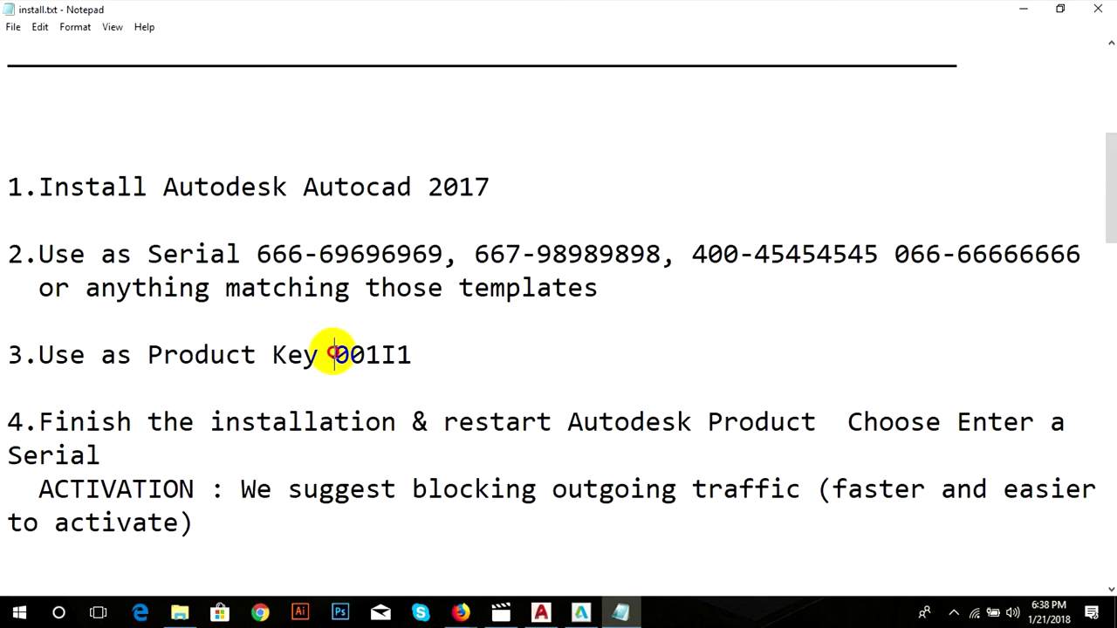
pyautogui.moveTo(334, 354); pyautogui.dragTo(407, 354)
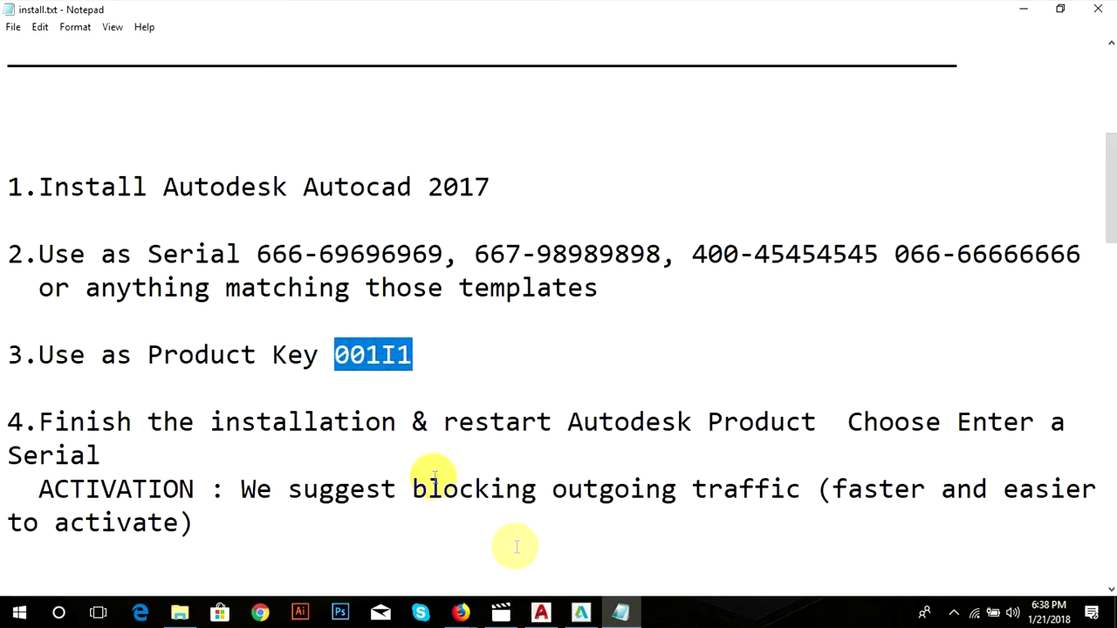
pyautogui.click(577, 610)
pyautogui.click(455, 314)
pyautogui.hotkey('ctrl', 'v')
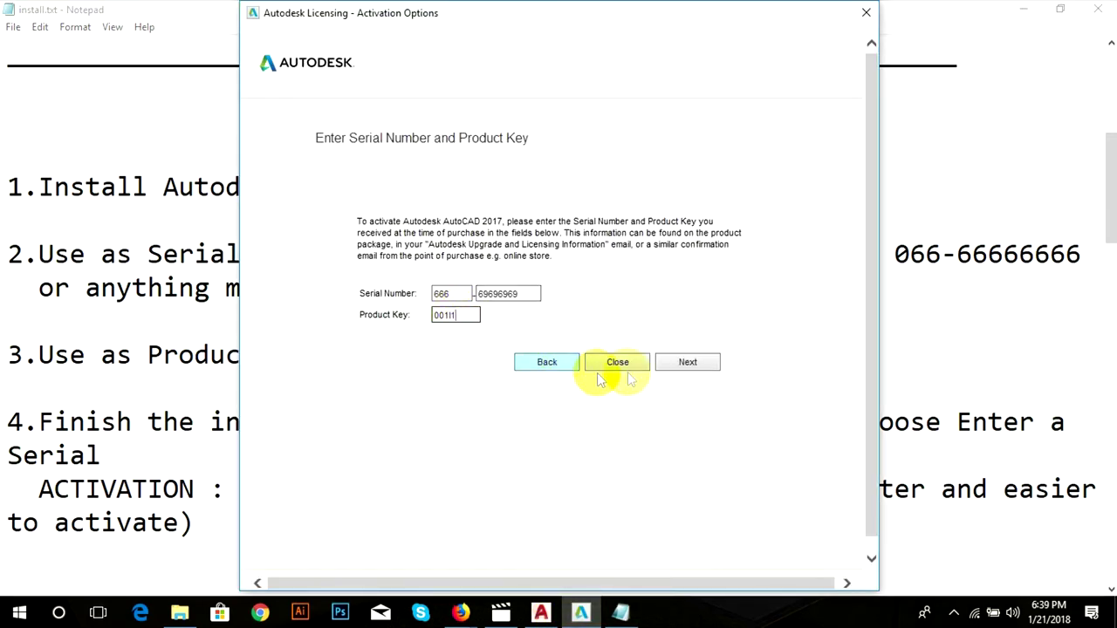
pyautogui.click(682, 367)
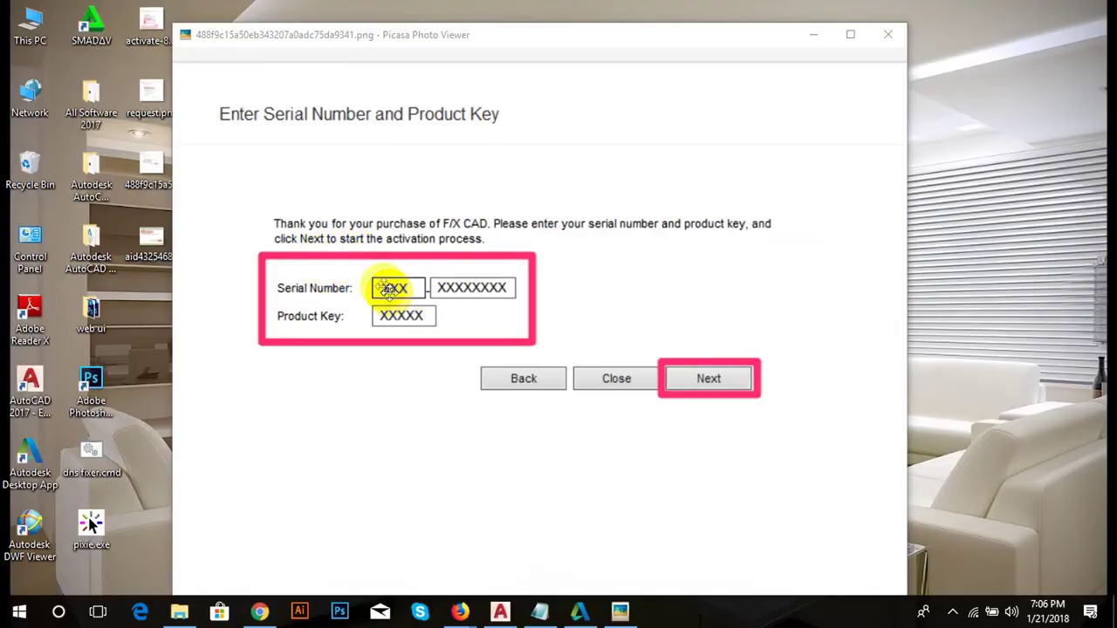
# - Review the next guide screenshot in Picasa, close the viewer, and open the Crack folder
pyautogui.moveTo(442, 289); pyautogui.dragTo(456, 257)
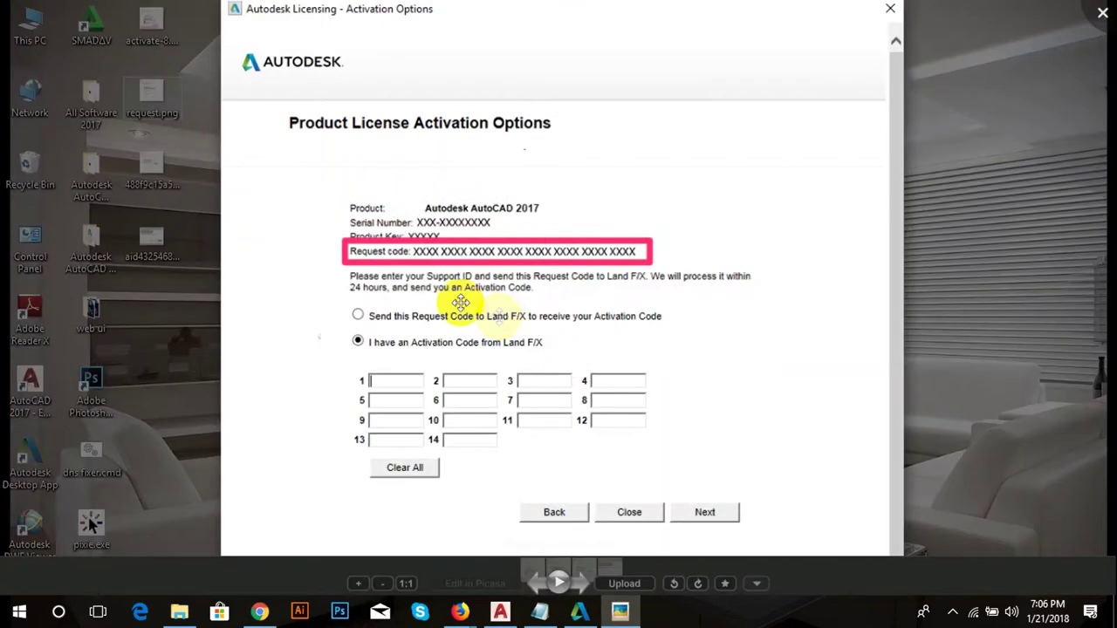
pyautogui.click(724, 348)
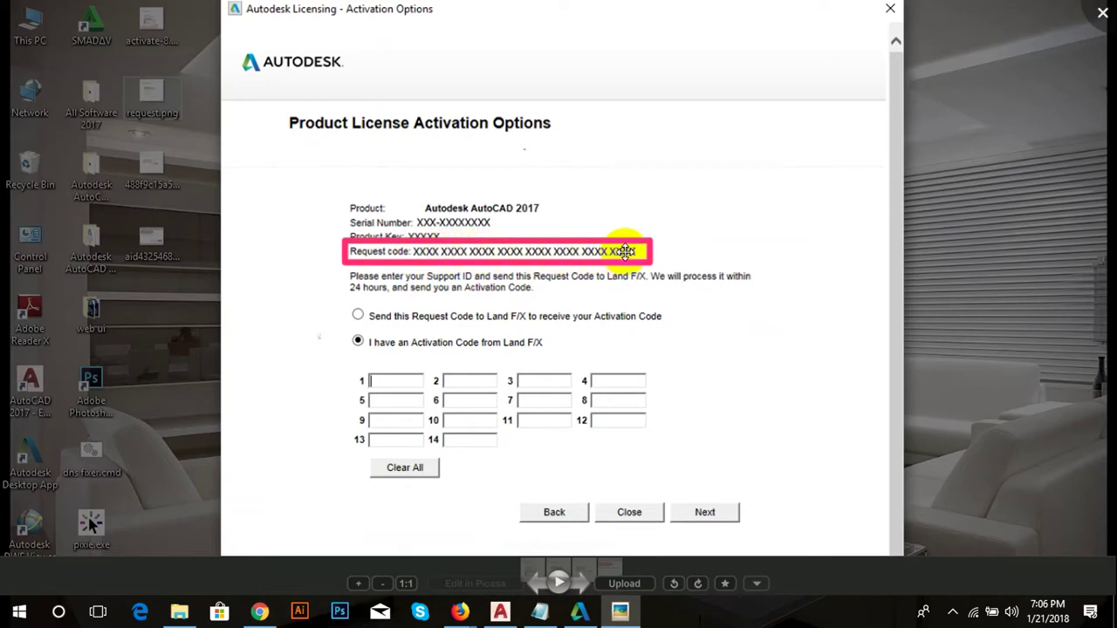
pyautogui.press('Escape')
pyautogui.doubleClick(364, 135)
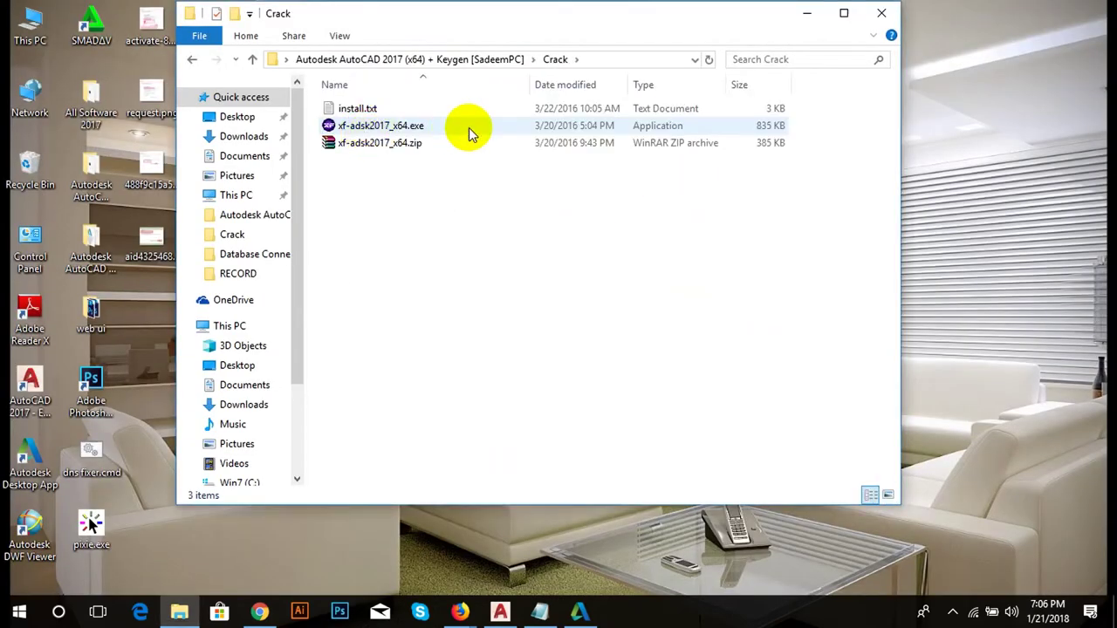
pyautogui.moveTo(380, 125)
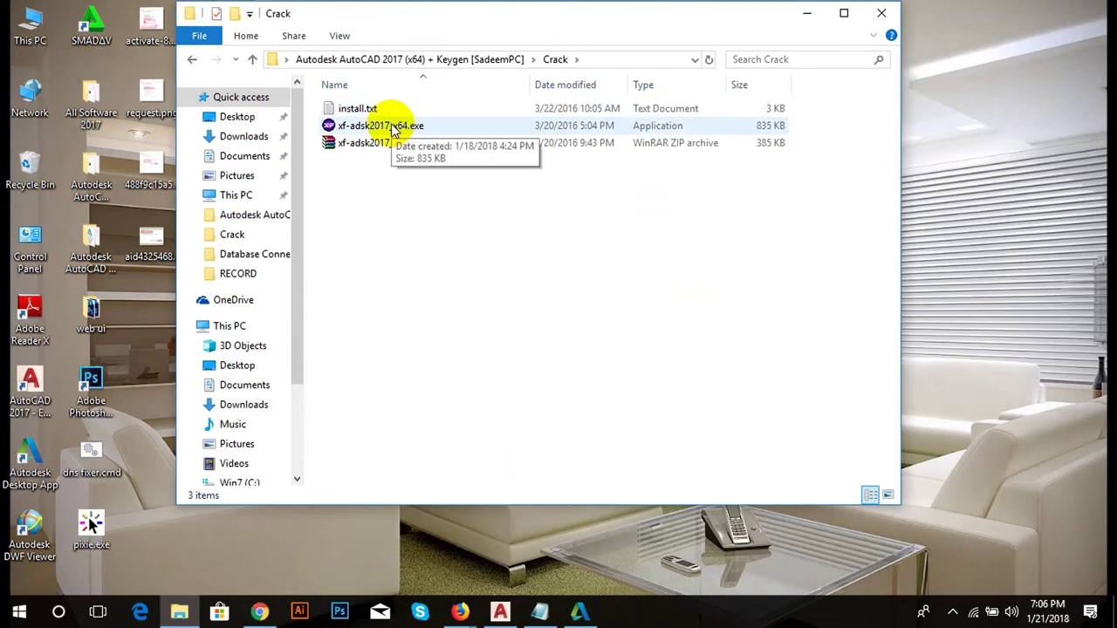
# - Run xf-adsk2017_x64.exe as administrator, paste the request code, and apply Patch, dismissing the error
pyautogui.click(373, 128)
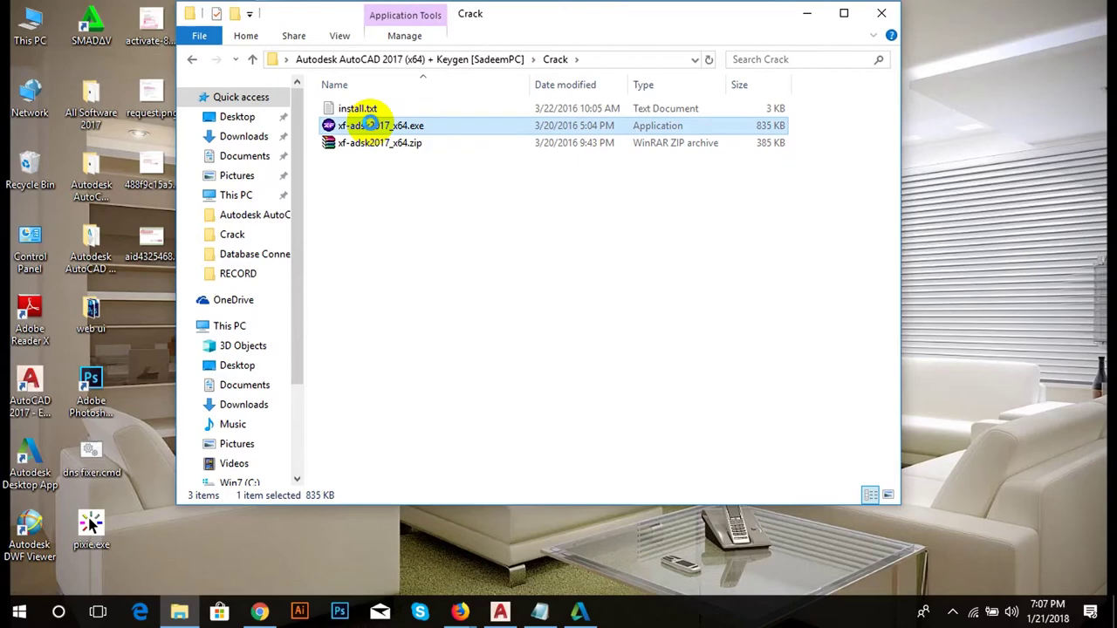
pyautogui.rightClick(373, 127)
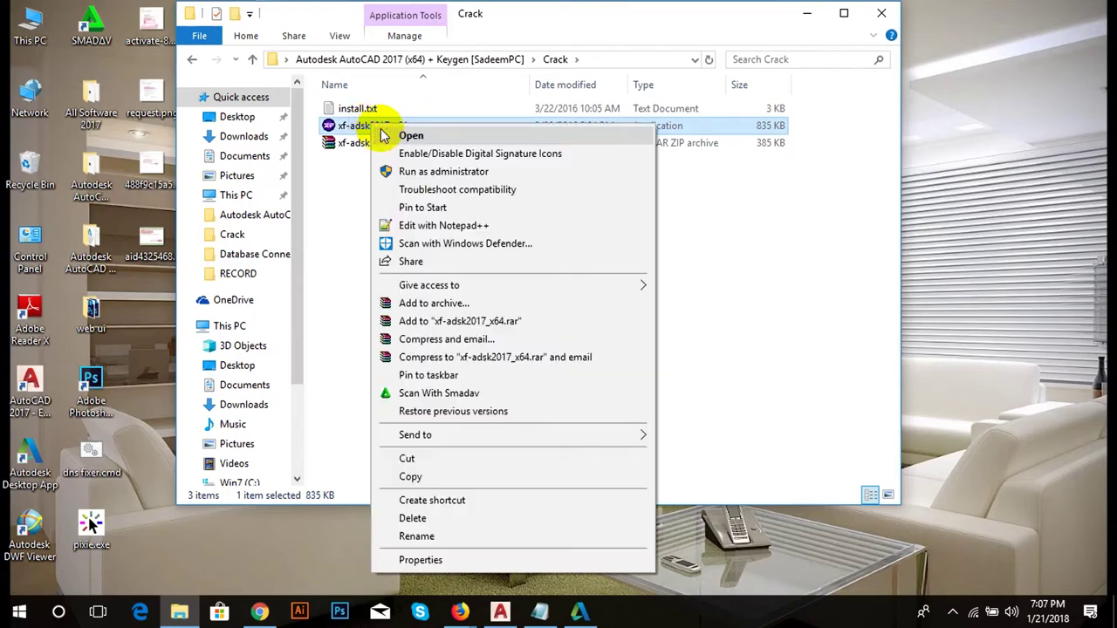
pyautogui.click(471, 173)
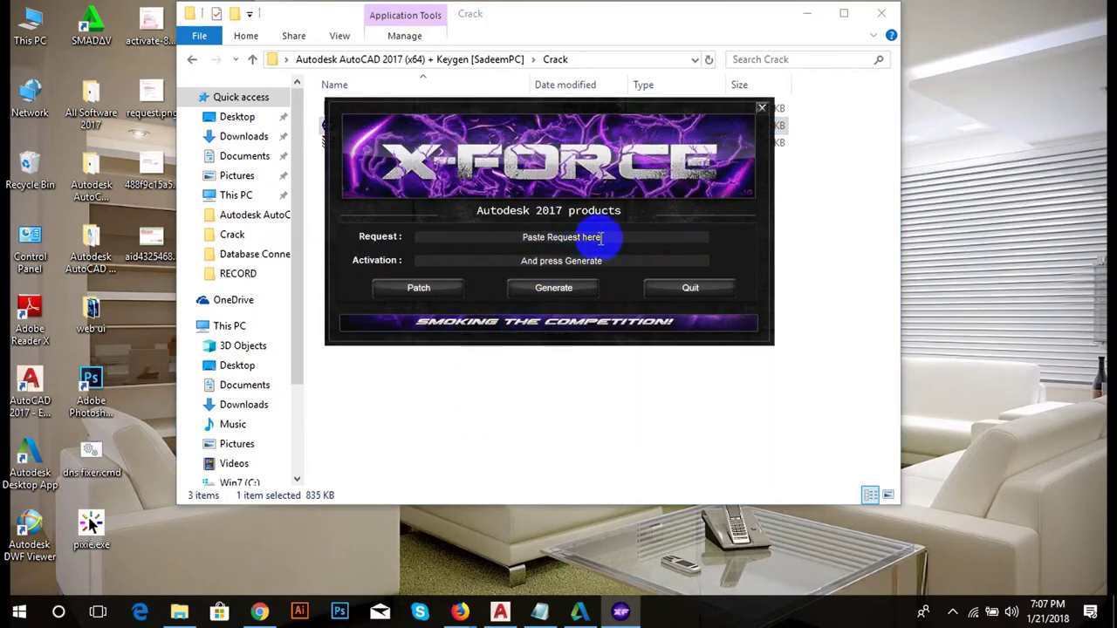
pyautogui.moveTo(601, 237); pyautogui.dragTo(498, 229)
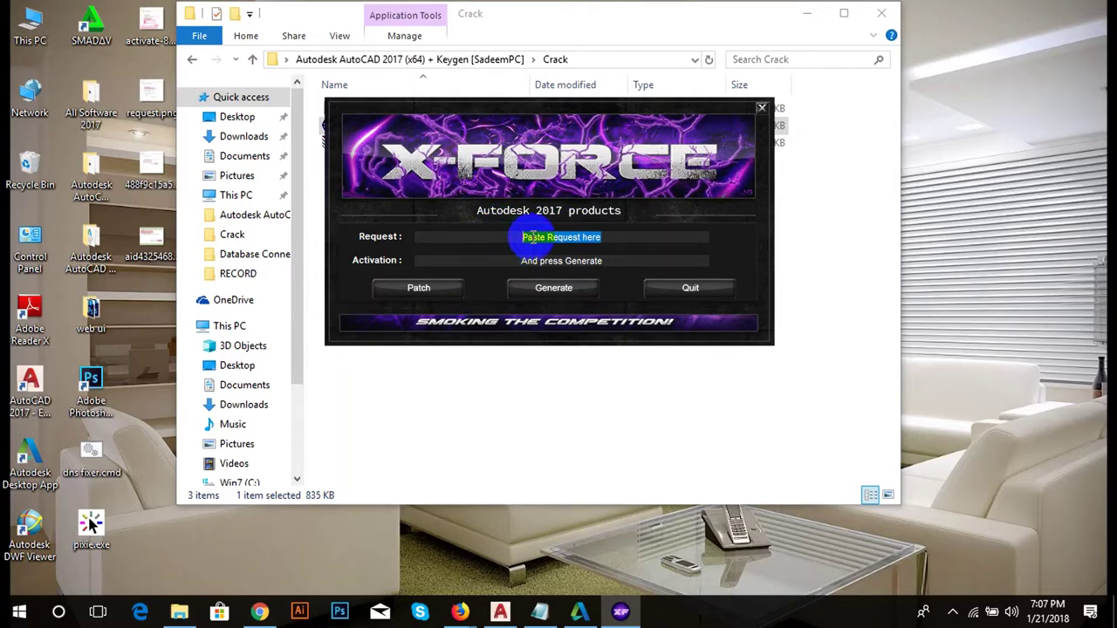
pyautogui.hotkey('ctrl', 'v')
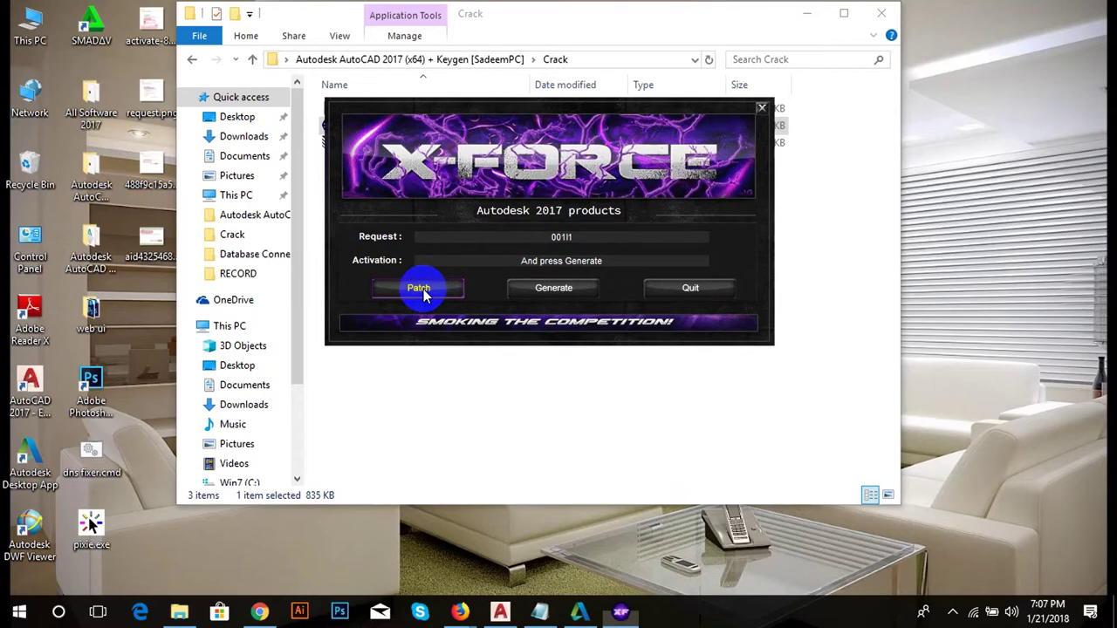
pyautogui.click(425, 295)
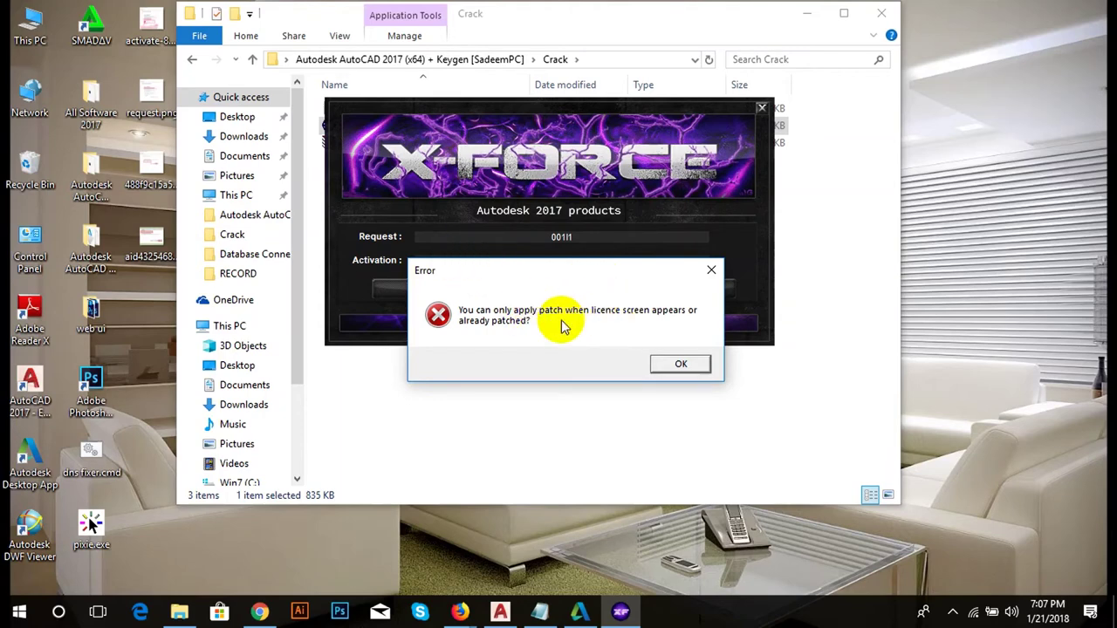
pyautogui.click(709, 273)
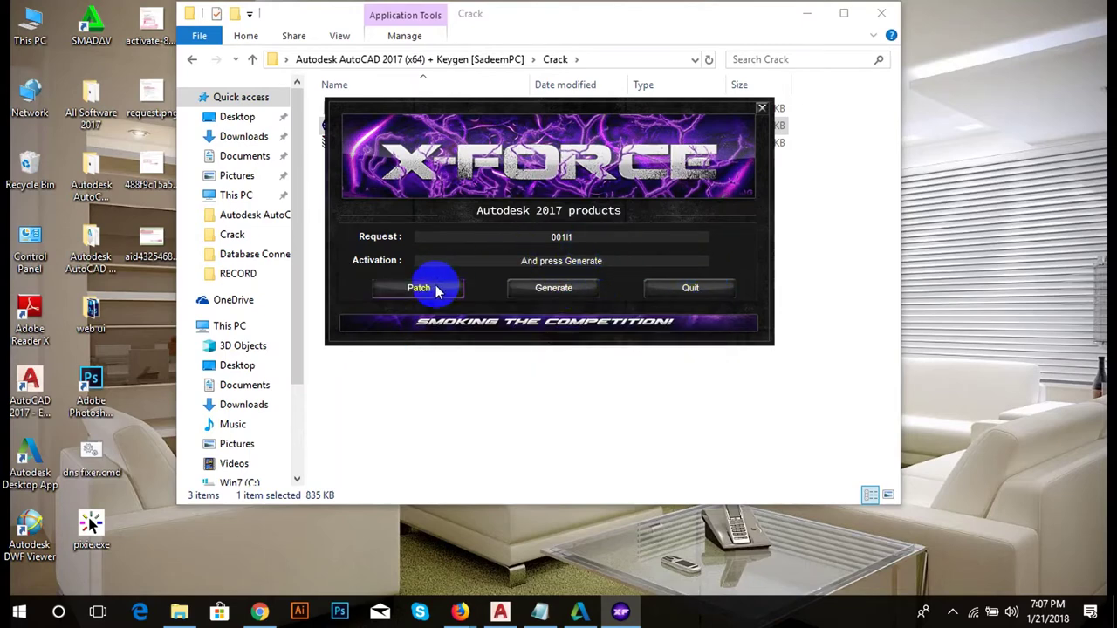
# - Generate an activation code in the keygen and select the whole code
pyautogui.moveTo(608, 260); pyautogui.dragTo(454, 261)
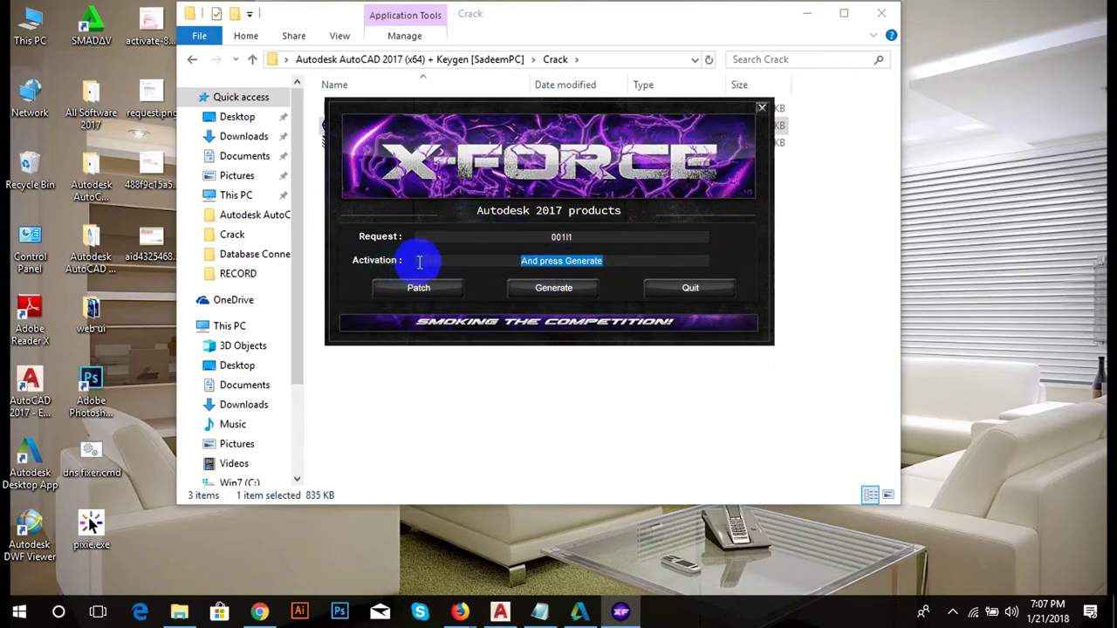
pyautogui.click(550, 297)
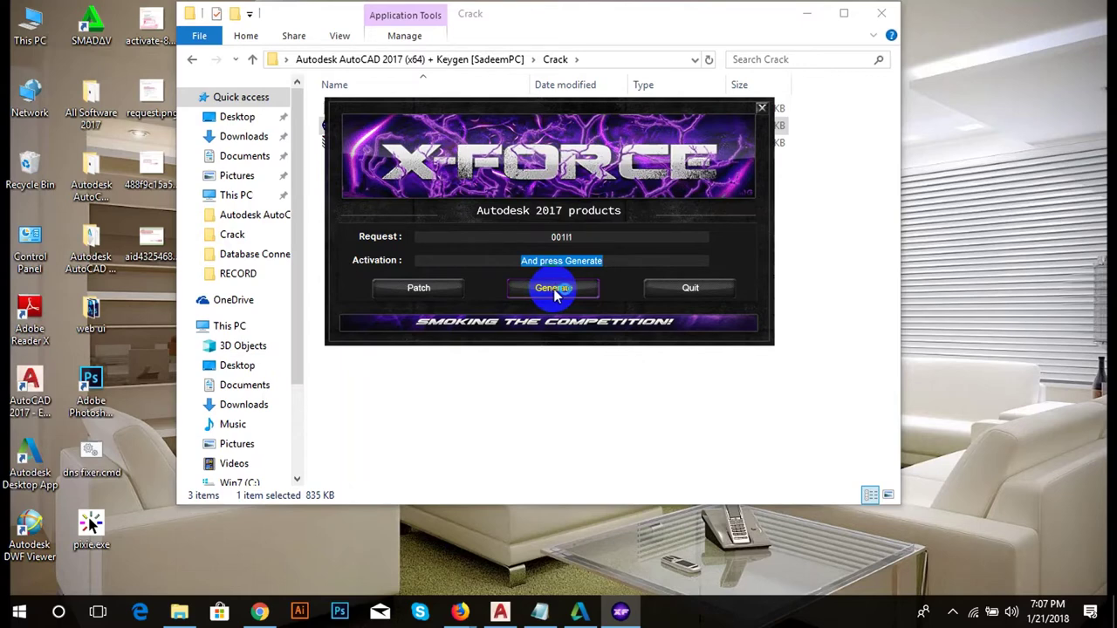
pyautogui.click(584, 295)
pyautogui.moveTo(414, 260); pyautogui.dragTo(773, 281)
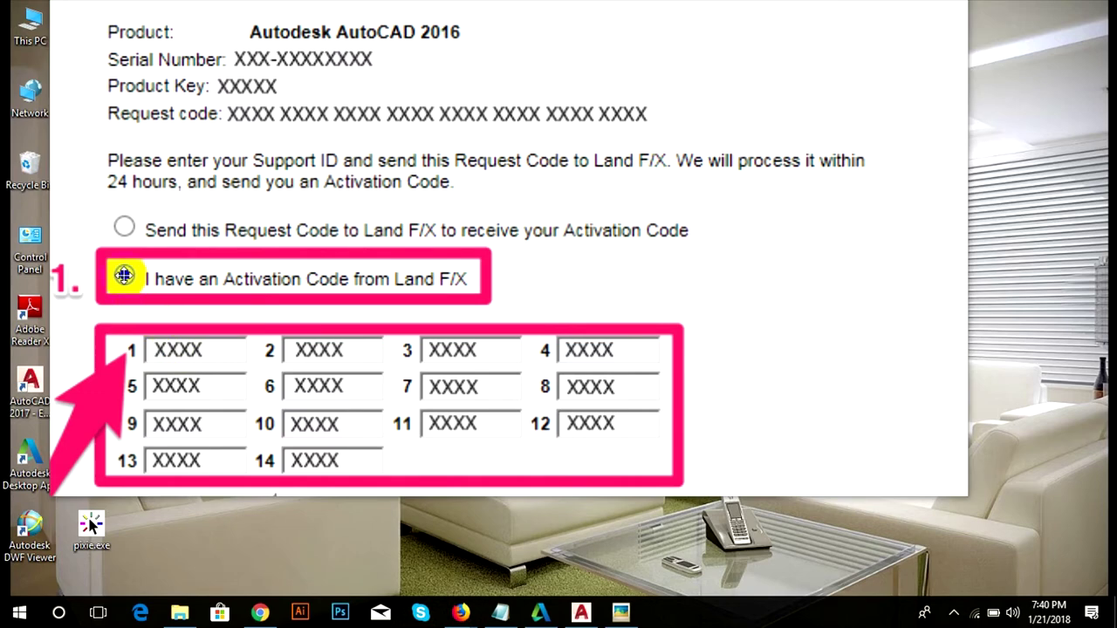
# - Zoom the activation-code guide image in Picasa back to 100%
pyautogui.scroll(-3, 436, 336)
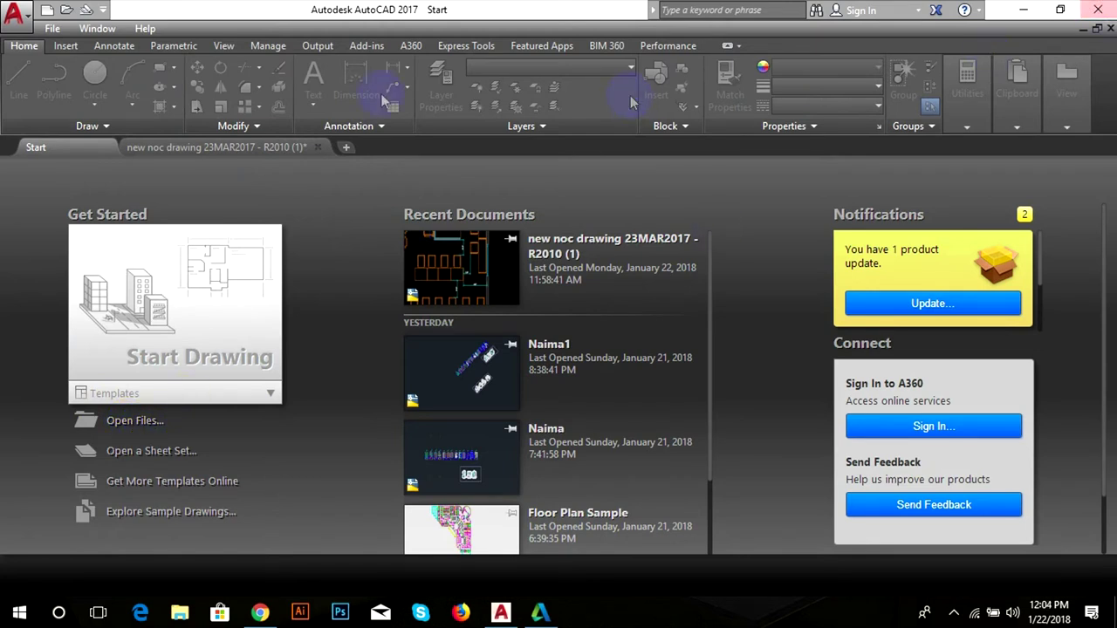
# - Start a new drawing from the acad.dwt template via the application menu
pyautogui.click(17, 16)
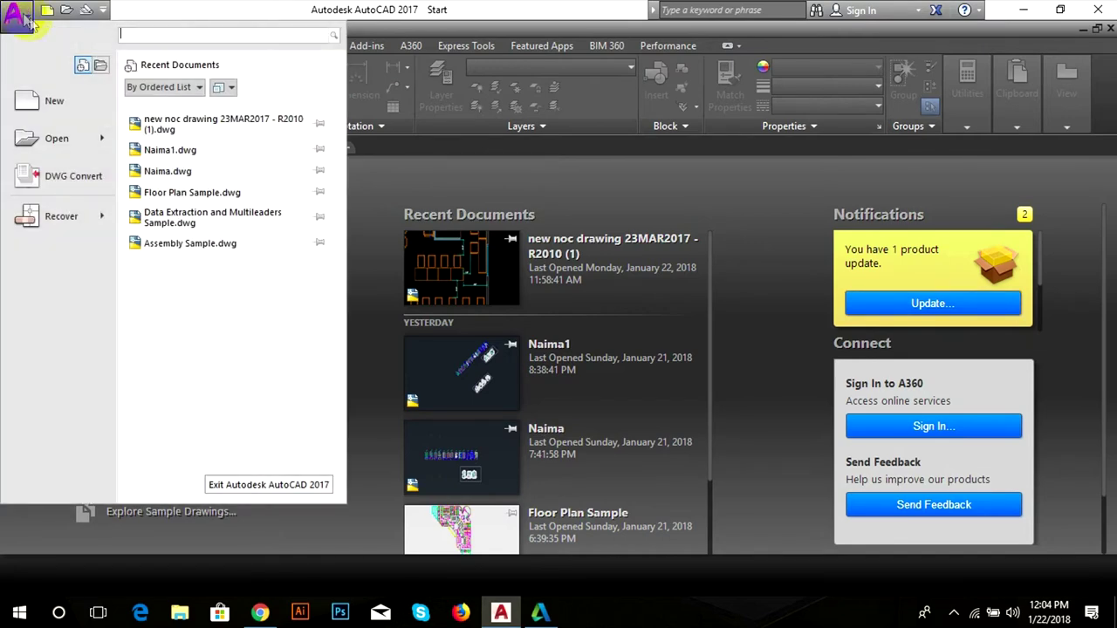
pyautogui.click(71, 100)
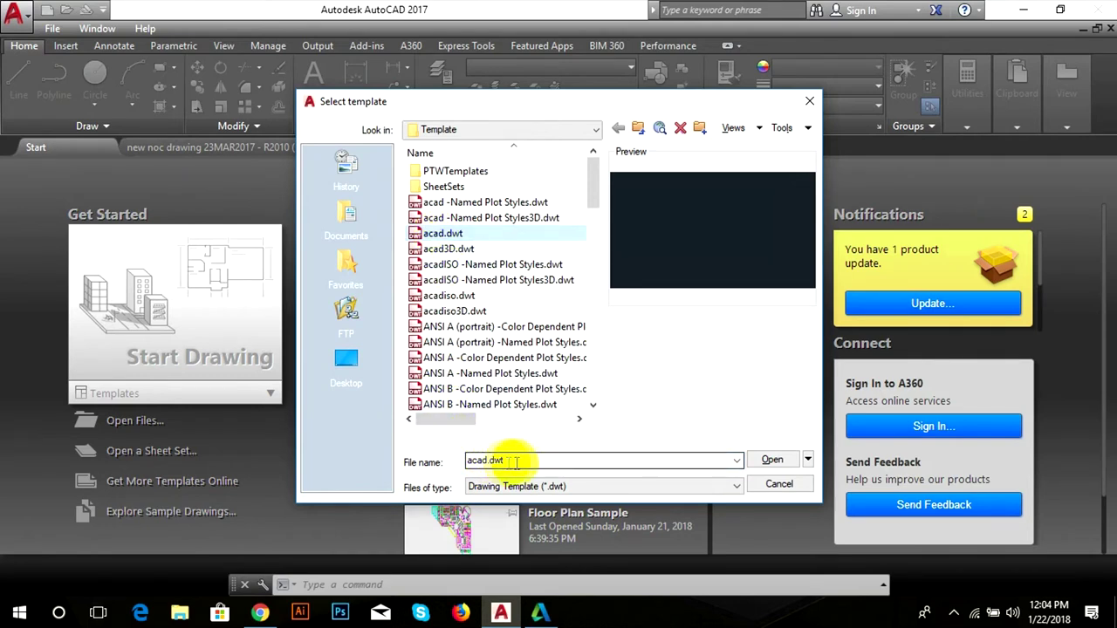
pyautogui.click(759, 460)
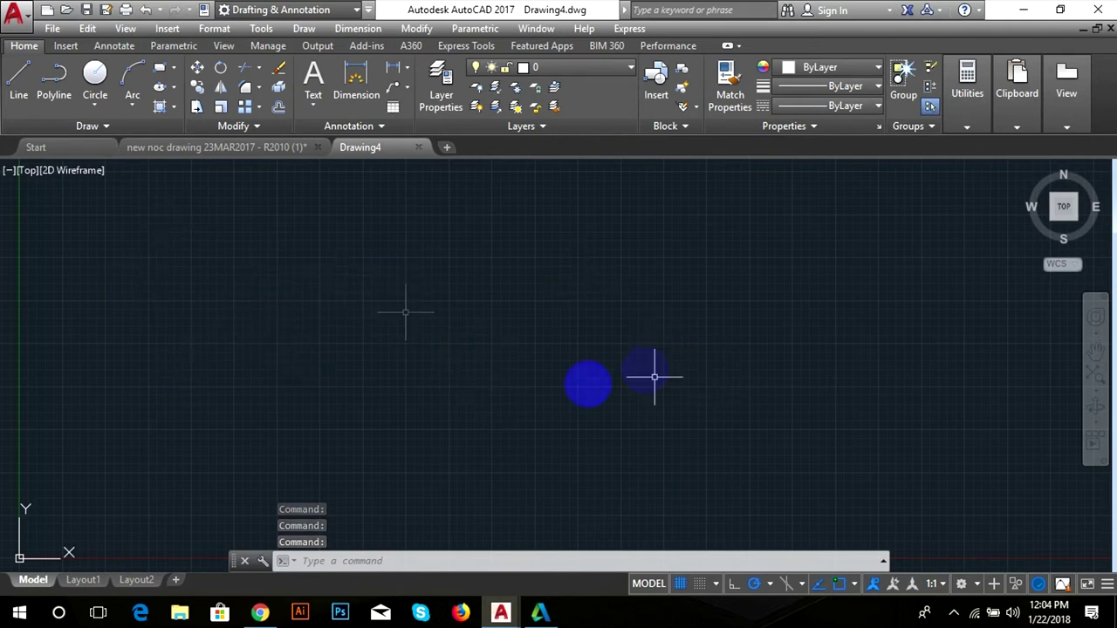
# - Turn off the grid and set length units to Architectural with 0'-0" precision
pyautogui.click(683, 586)
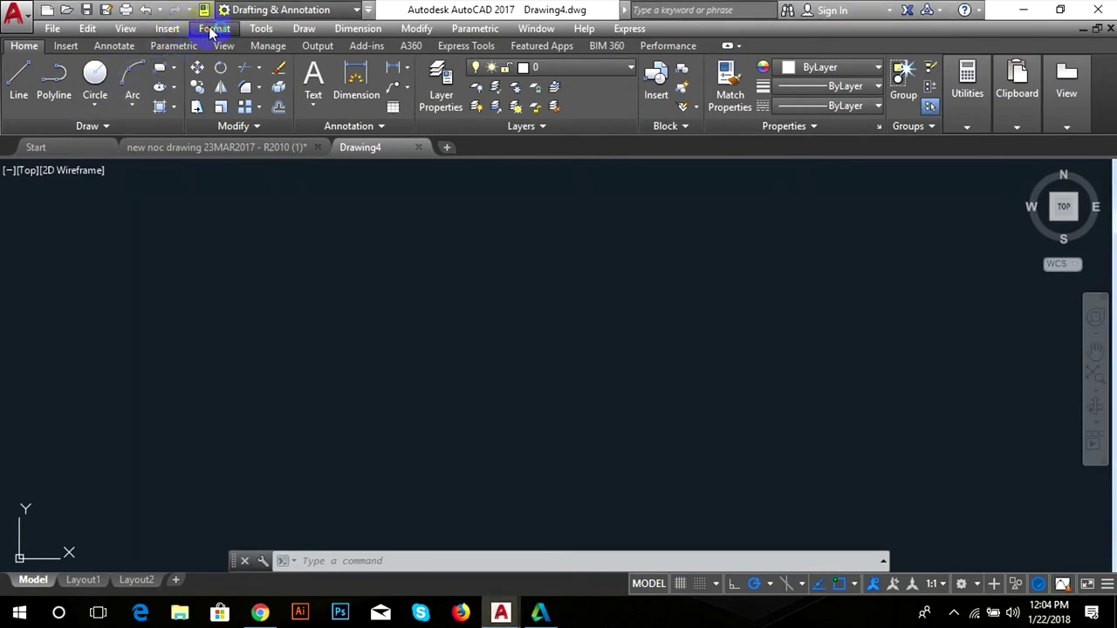
pyautogui.click(212, 29)
pyautogui.click(232, 330)
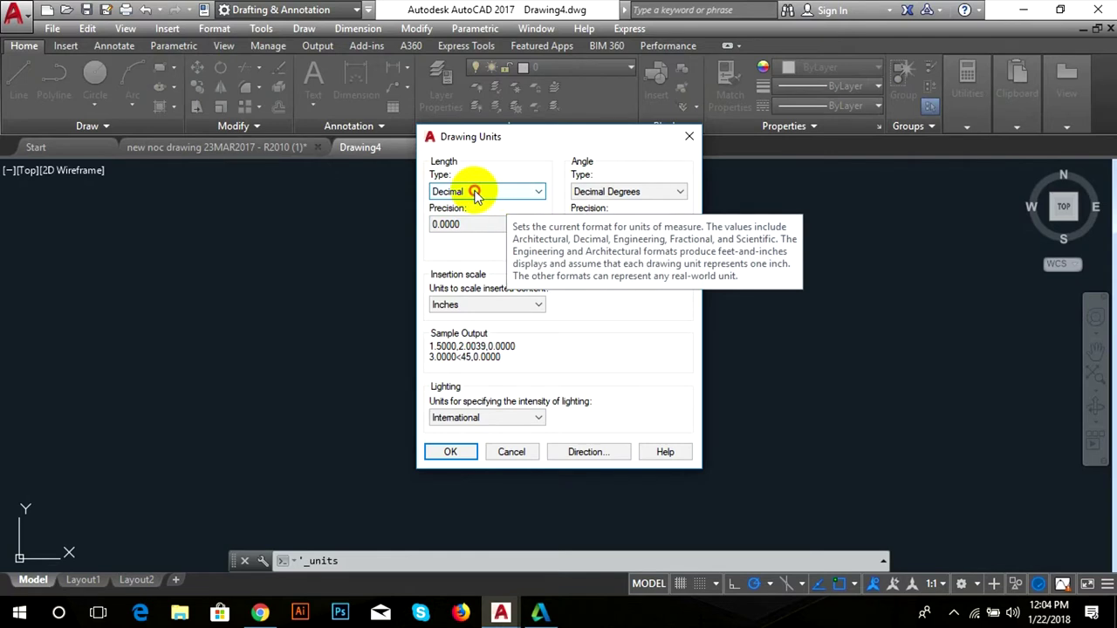
pyautogui.click(475, 191)
pyautogui.click(458, 207)
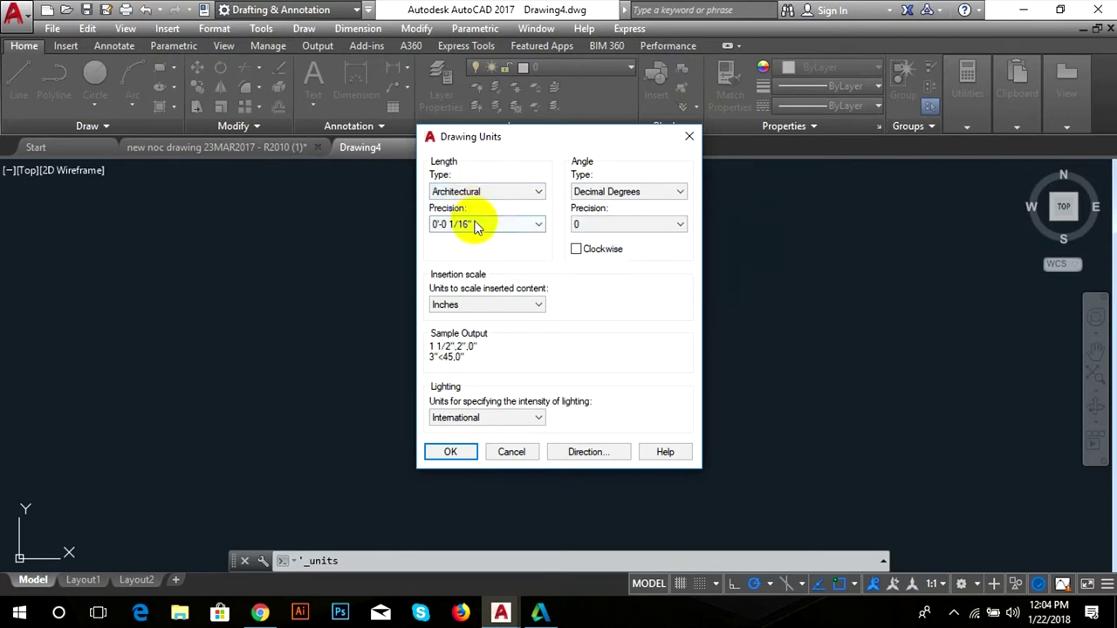
pyautogui.click(453, 238)
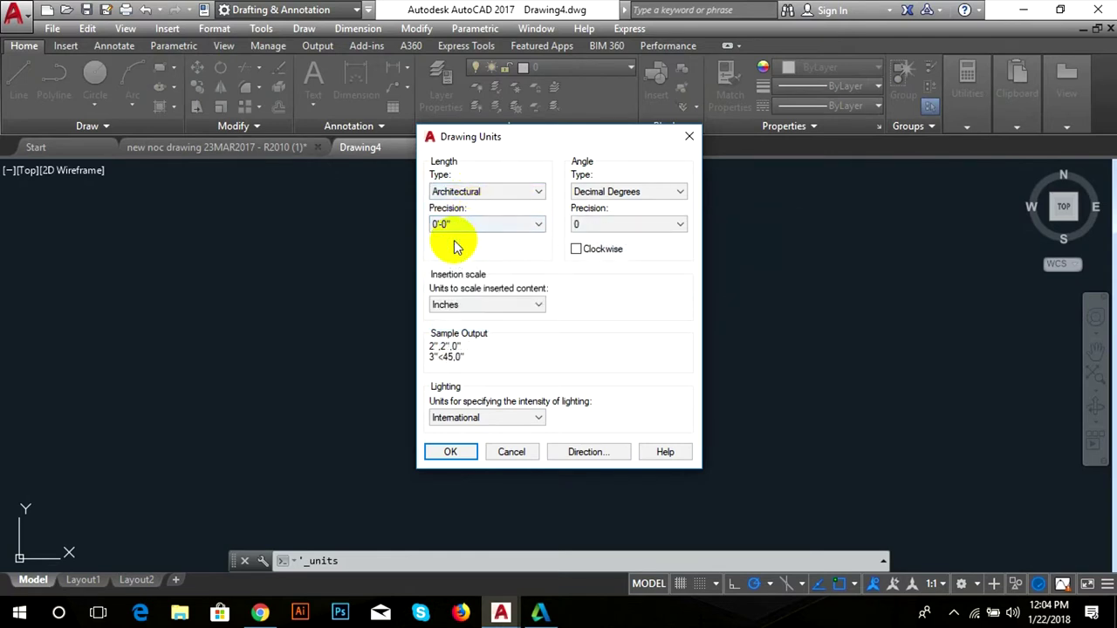
# - Set angles to Deg/Min/Sec at 0d precision, insertion scale to Inches, and confirm
pyautogui.click(638, 191)
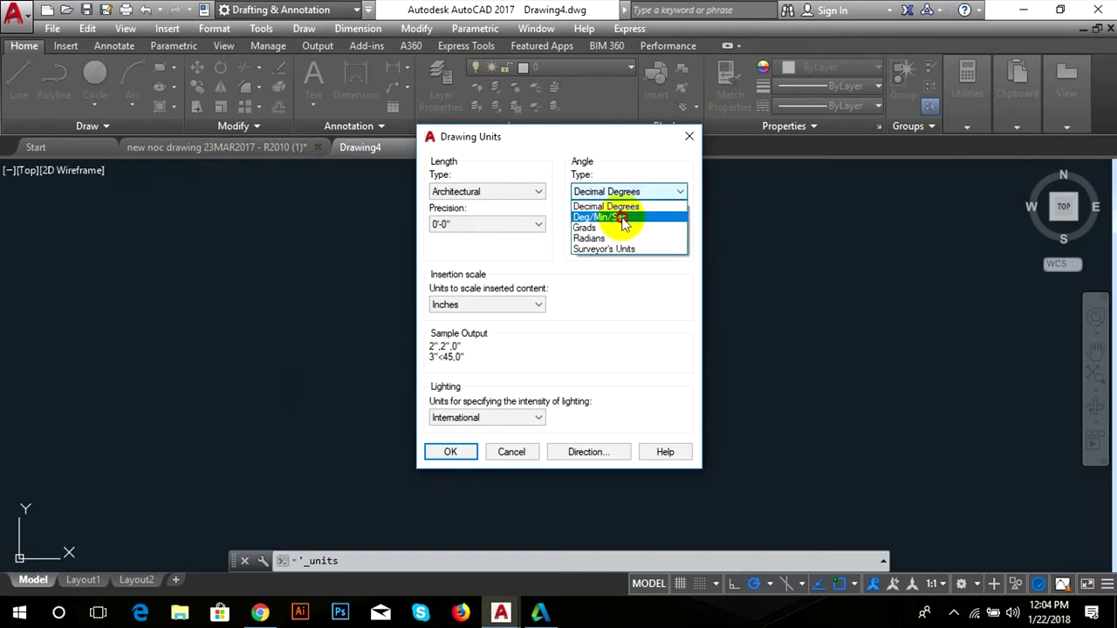
pyautogui.click(624, 216)
pyautogui.click(625, 224)
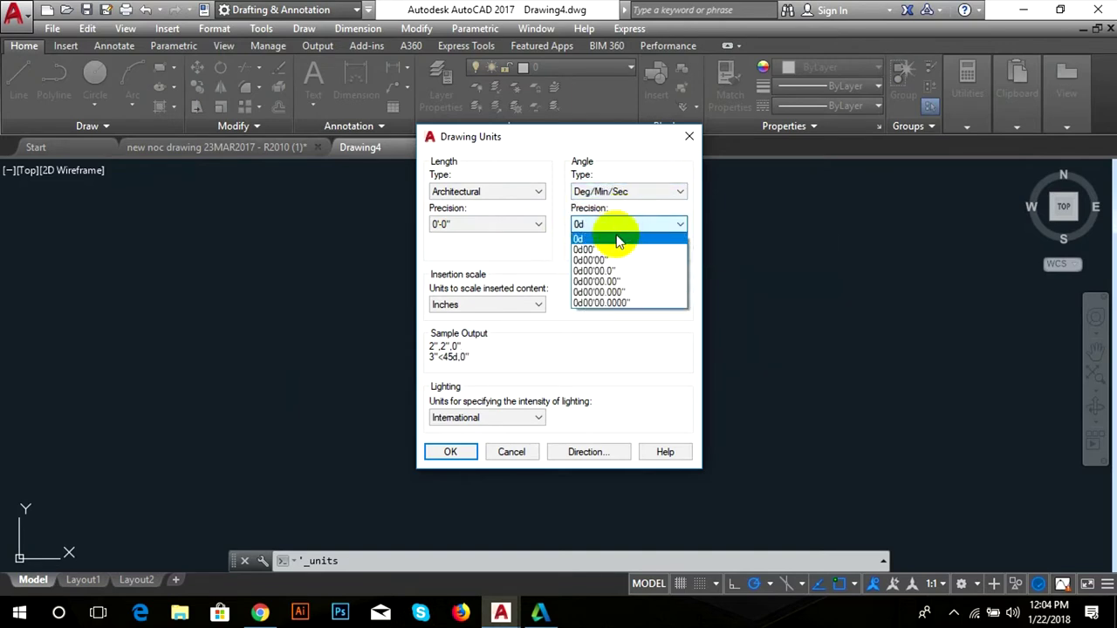
pyautogui.click(623, 234)
pyautogui.click(496, 310)
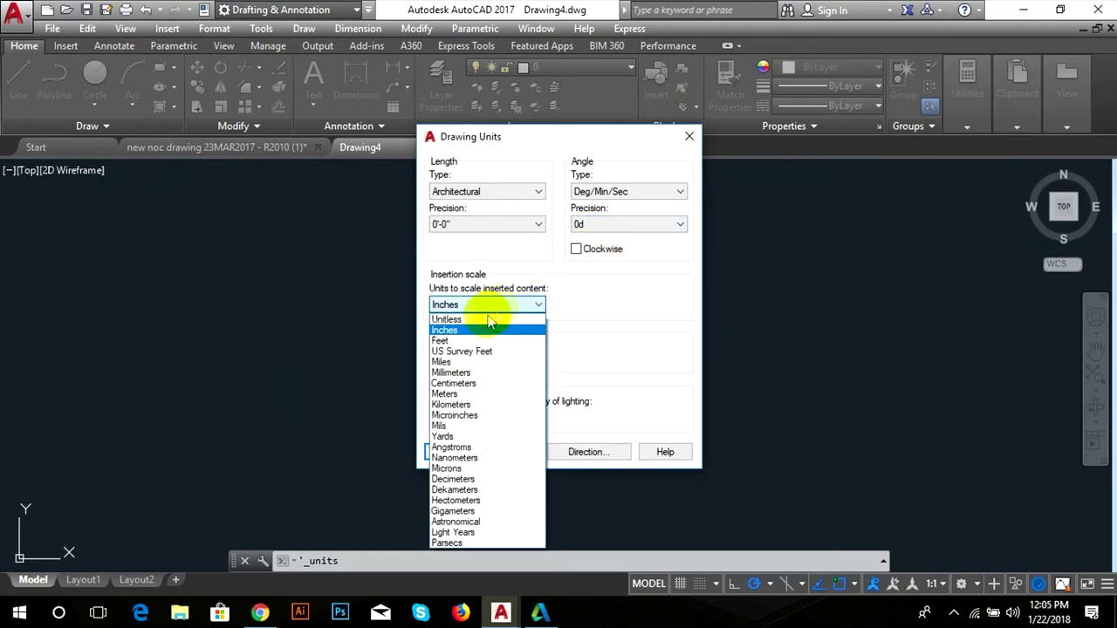
pyautogui.click(465, 331)
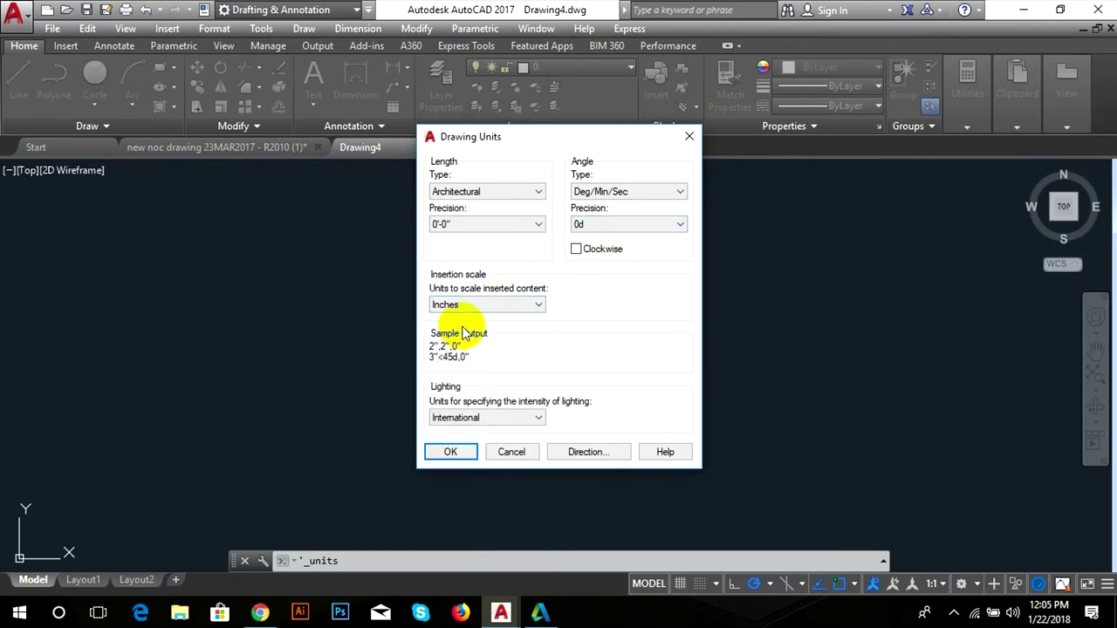
pyautogui.click(475, 305)
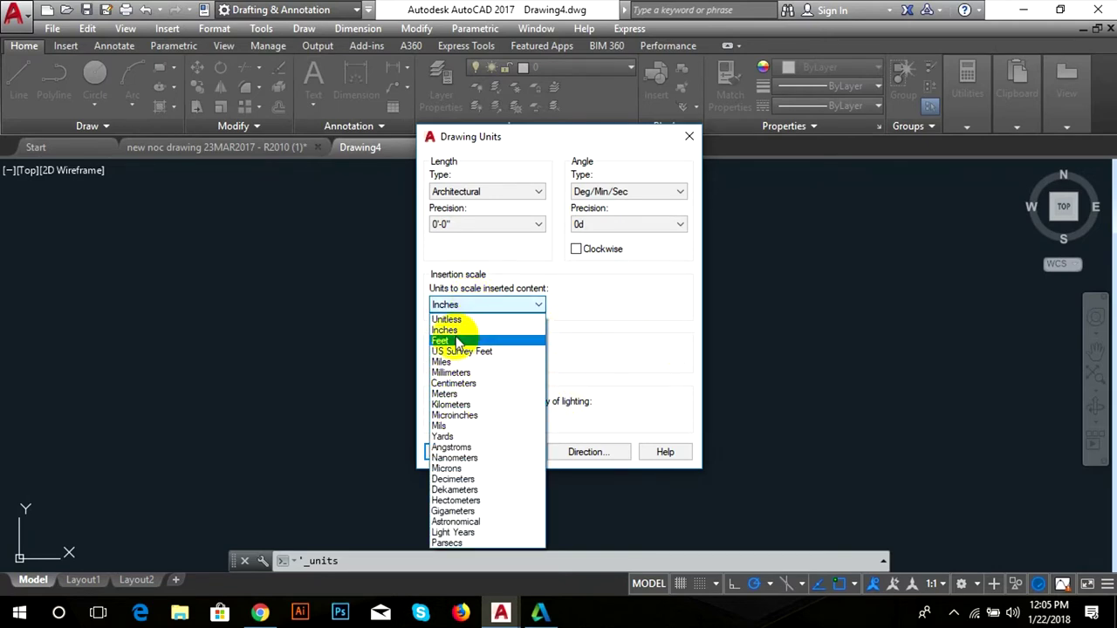
pyautogui.click(460, 333)
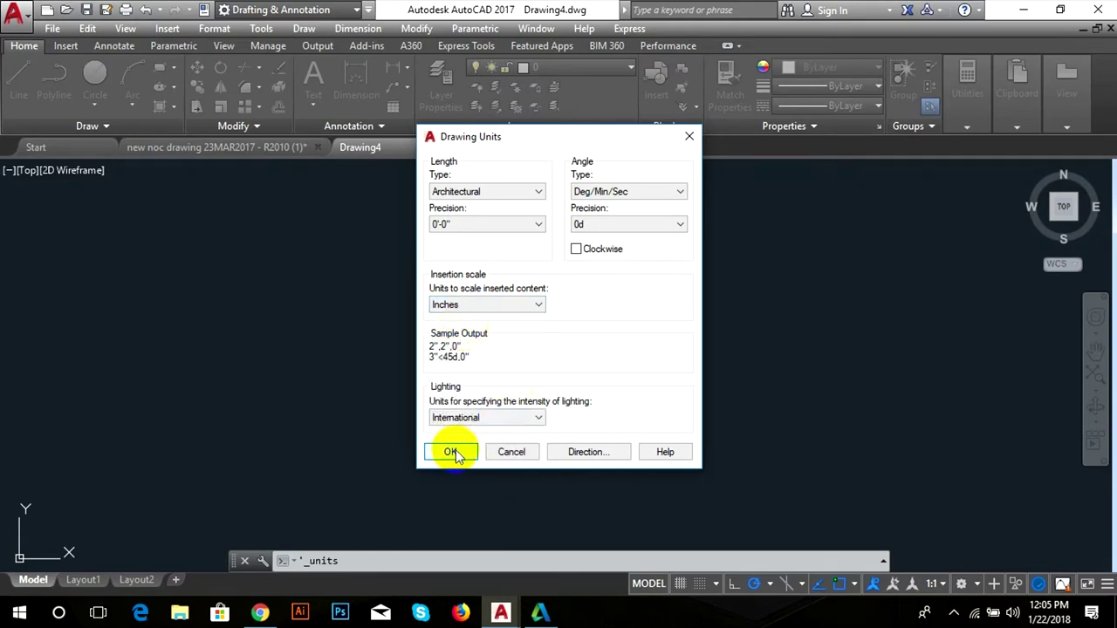
pyautogui.click(452, 452)
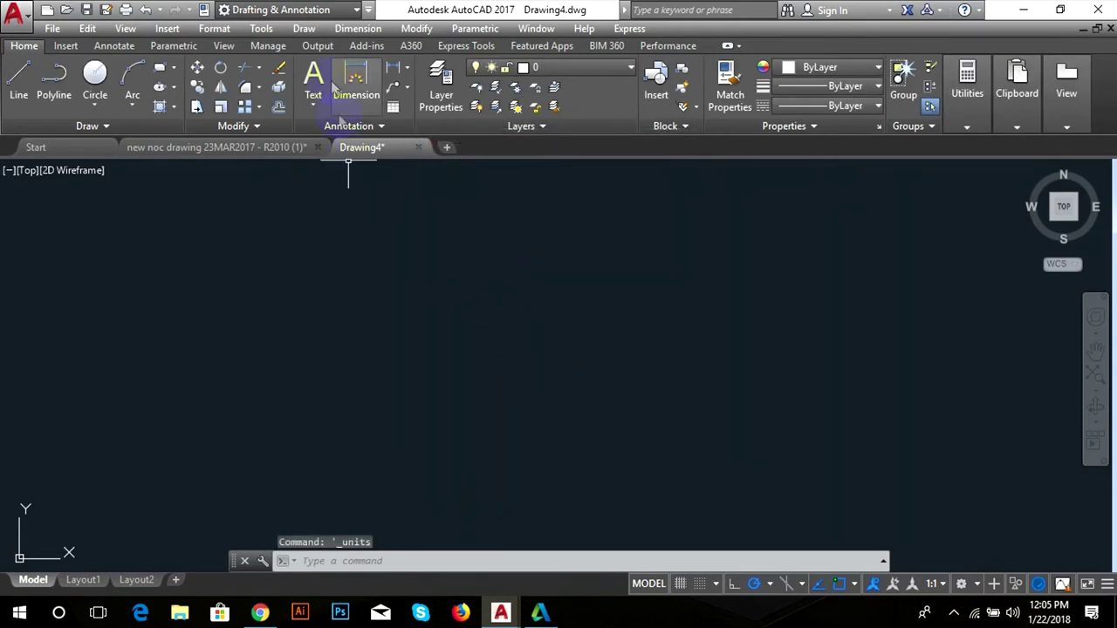
# - Create a new dimension style named 'n' from Standard and show its Lines settings
pyautogui.click(365, 32)
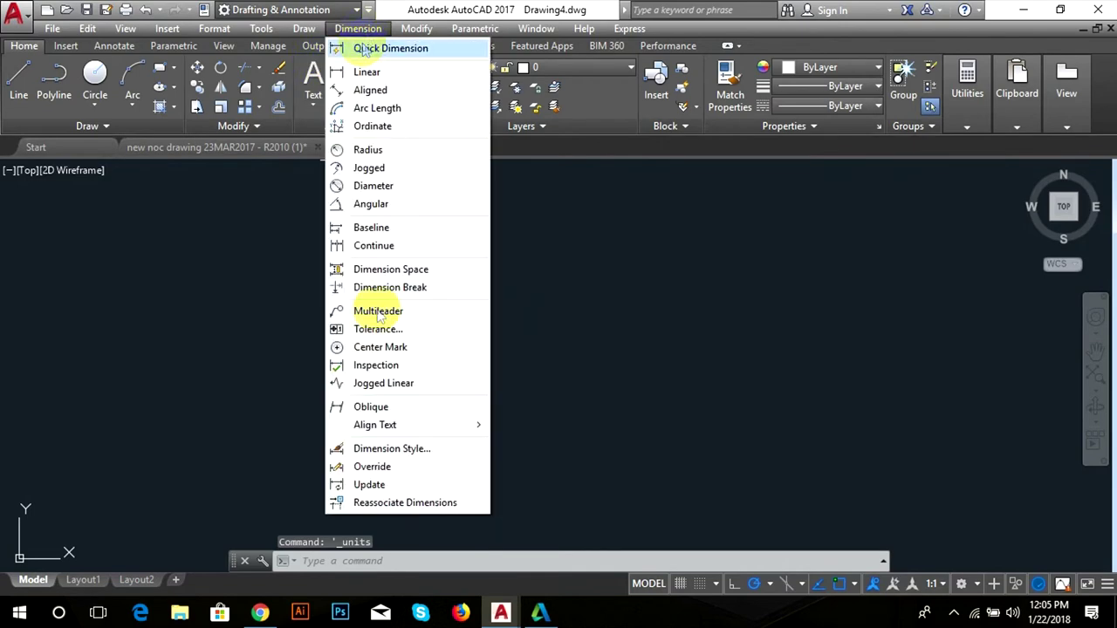
pyautogui.click(378, 451)
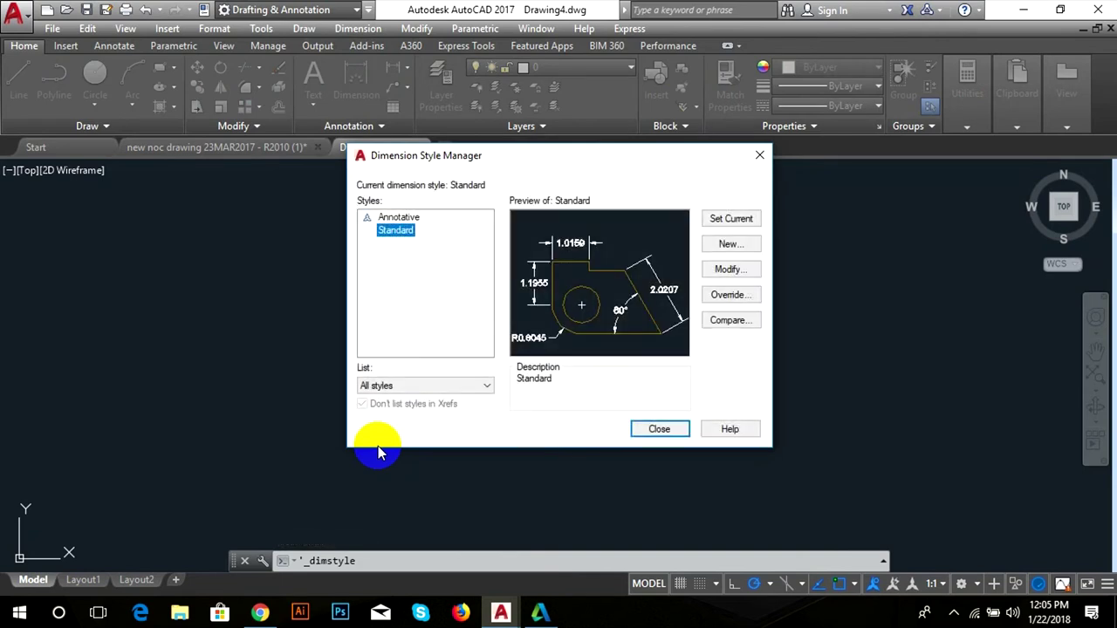
pyautogui.click(743, 245)
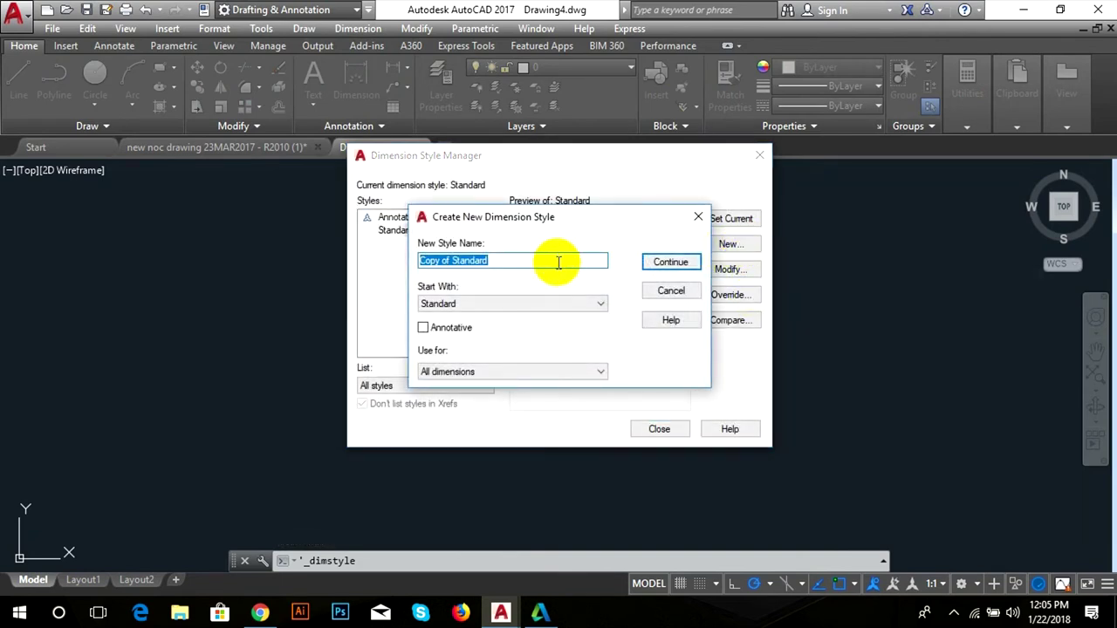
pyautogui.write('naima')
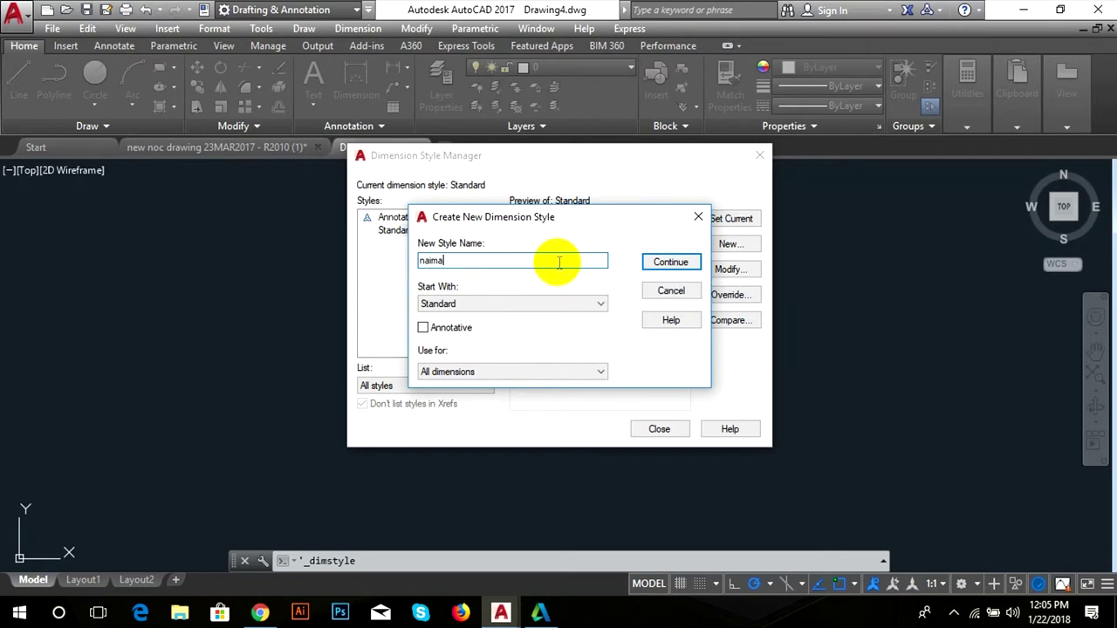
pyautogui.click(672, 262)
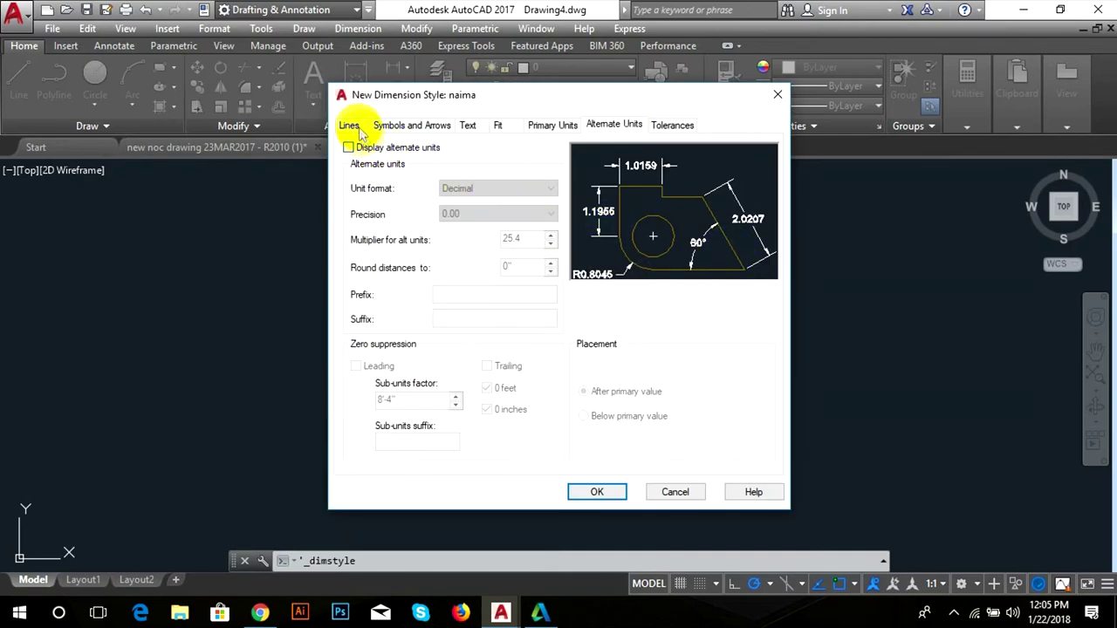
pyautogui.click(351, 126)
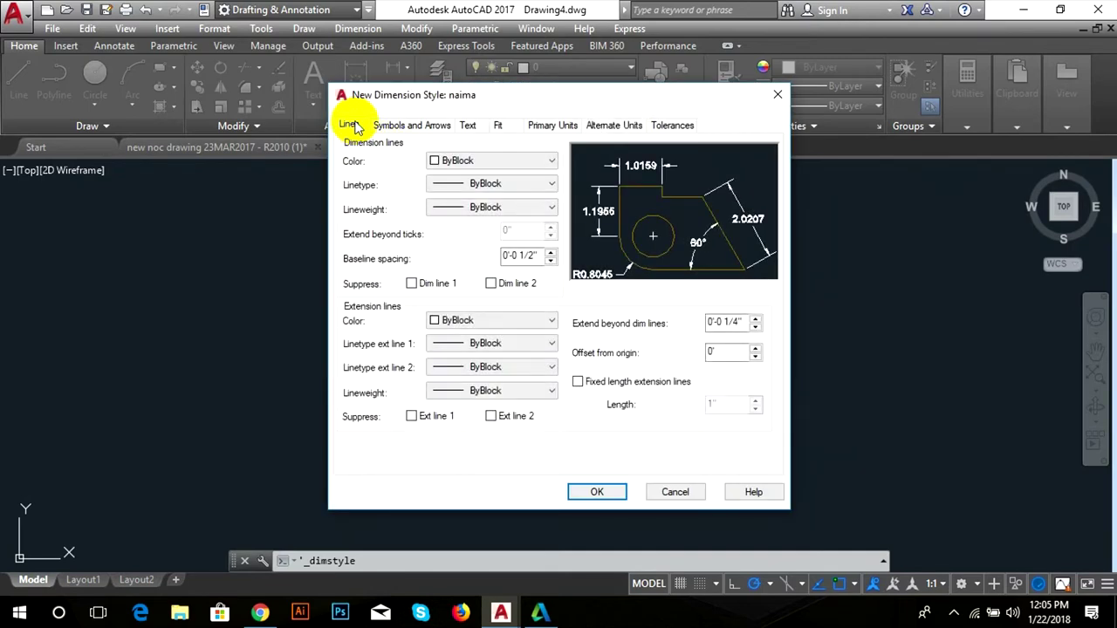
# - Make the dimension lines Blue with ByLayer linetype and 0.18 mm lineweight
pyautogui.click(504, 160)
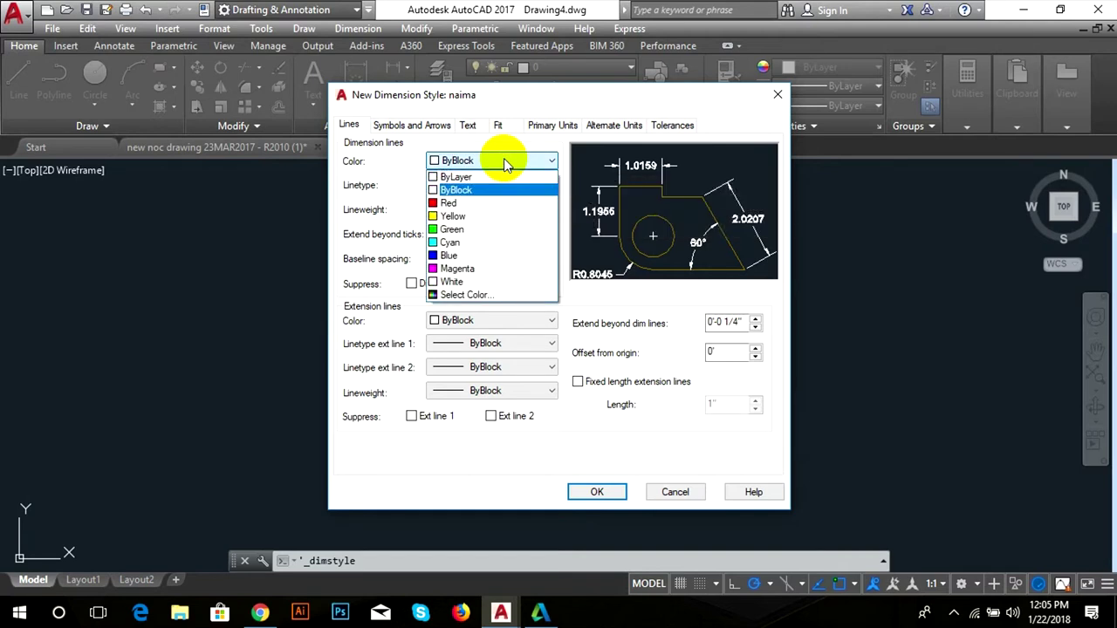
pyautogui.click(467, 256)
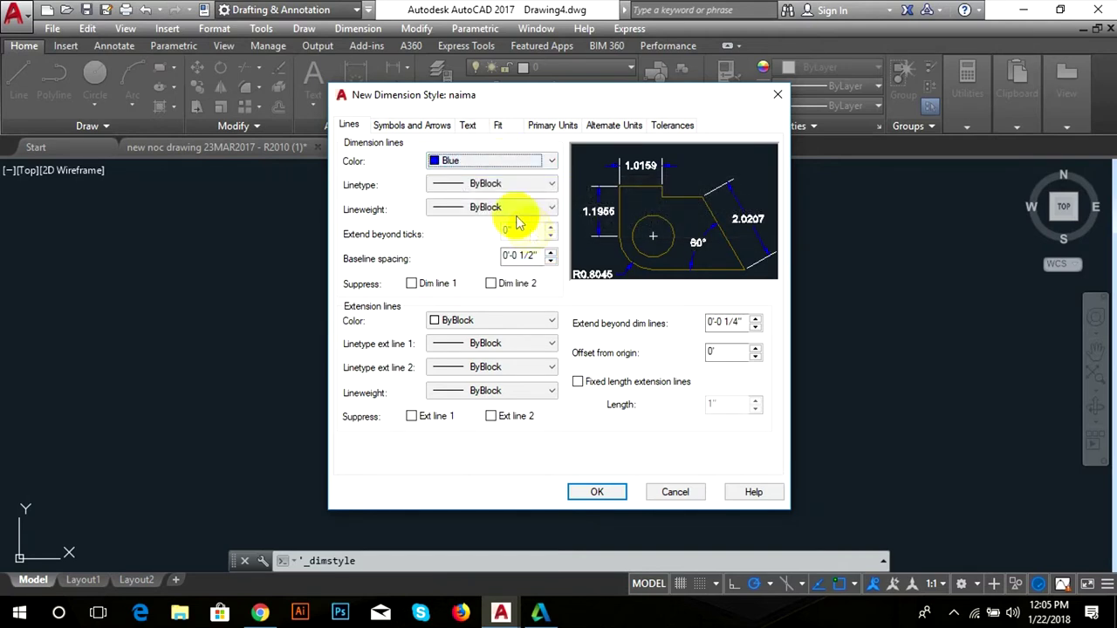
pyautogui.click(510, 184)
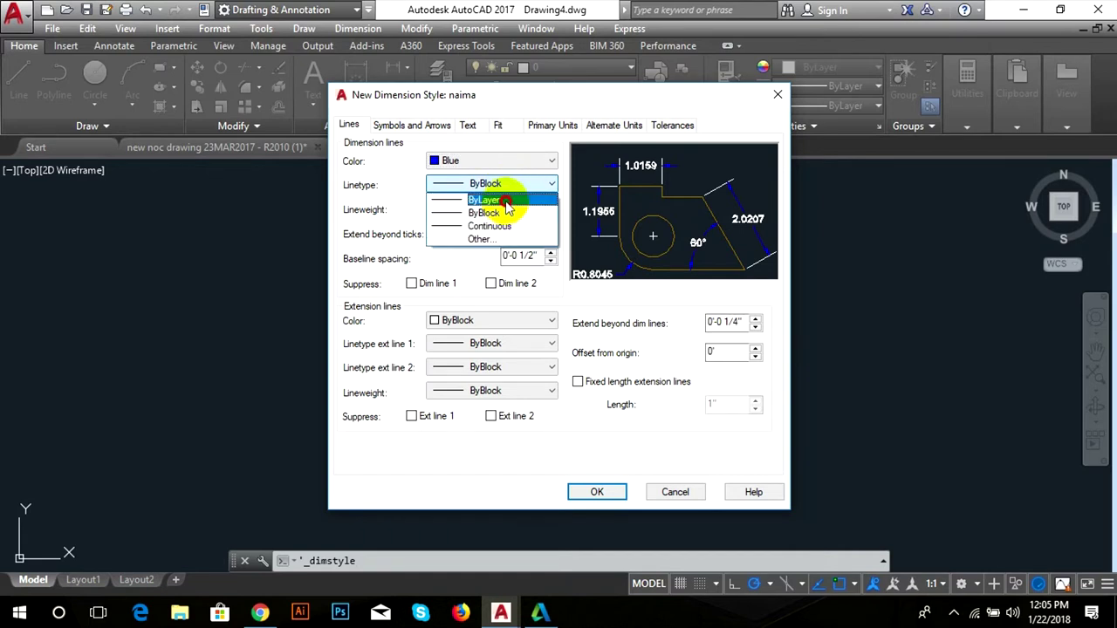
pyautogui.click(505, 202)
pyautogui.click(502, 209)
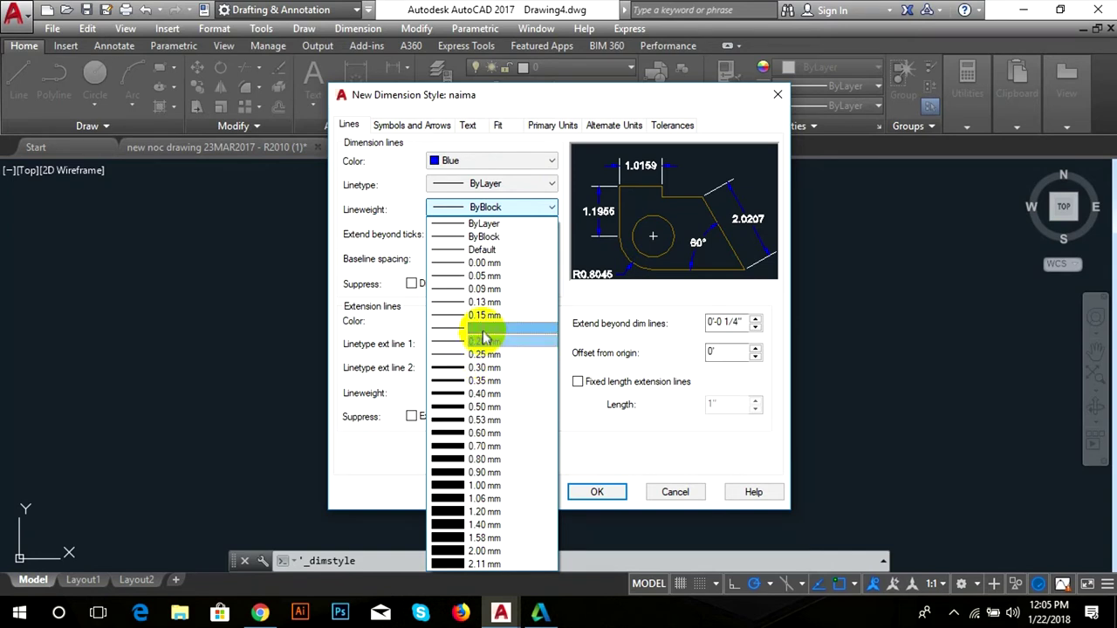
pyautogui.click(482, 330)
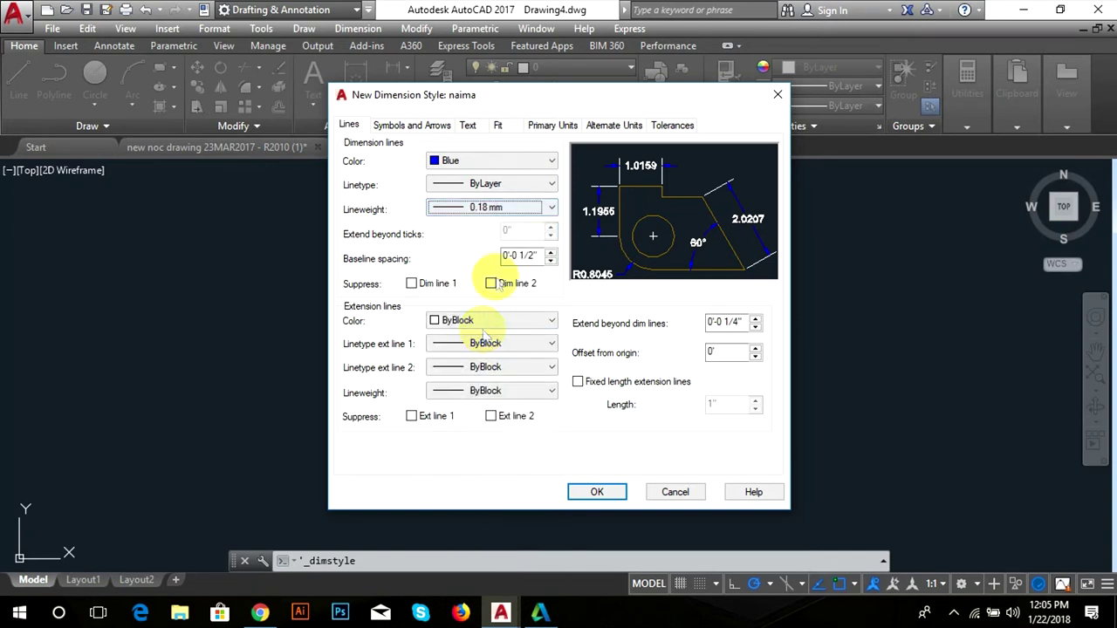
pyautogui.click(552, 210)
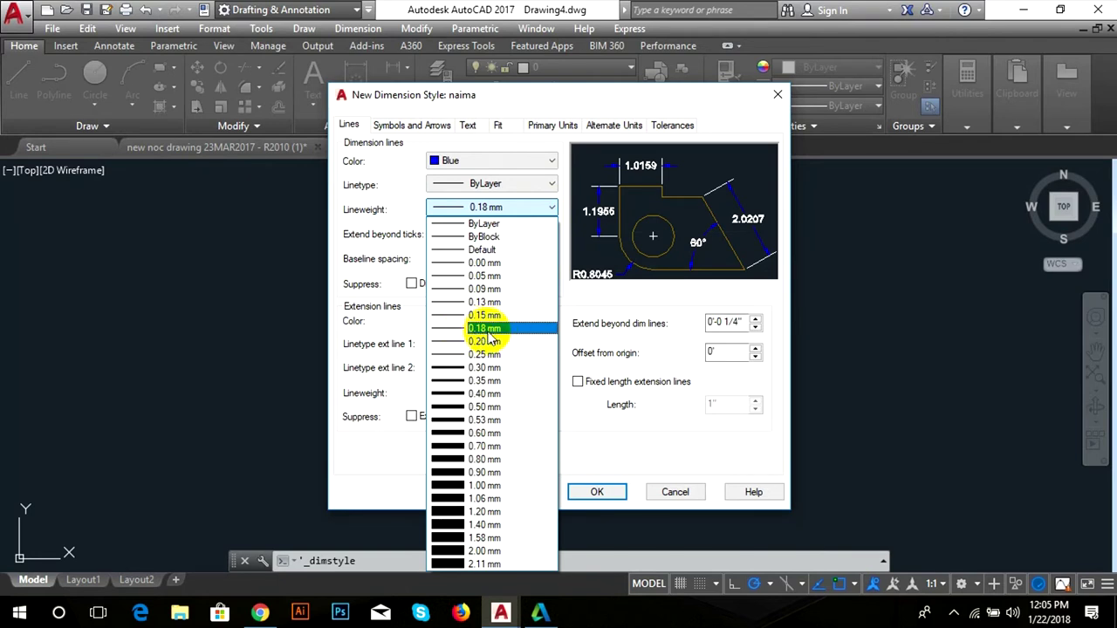
pyautogui.click(486, 330)
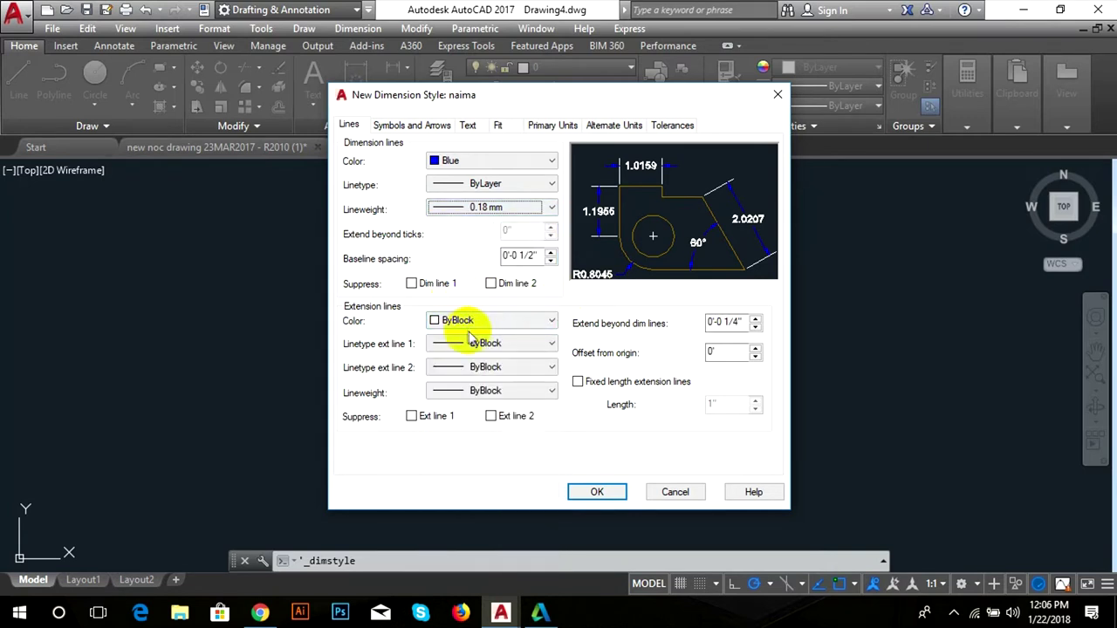
# - Set baseline spacing to 10" and extension beyond dimension lines to 10"
pyautogui.doubleClick(519, 255)
pyautogui.write('10')
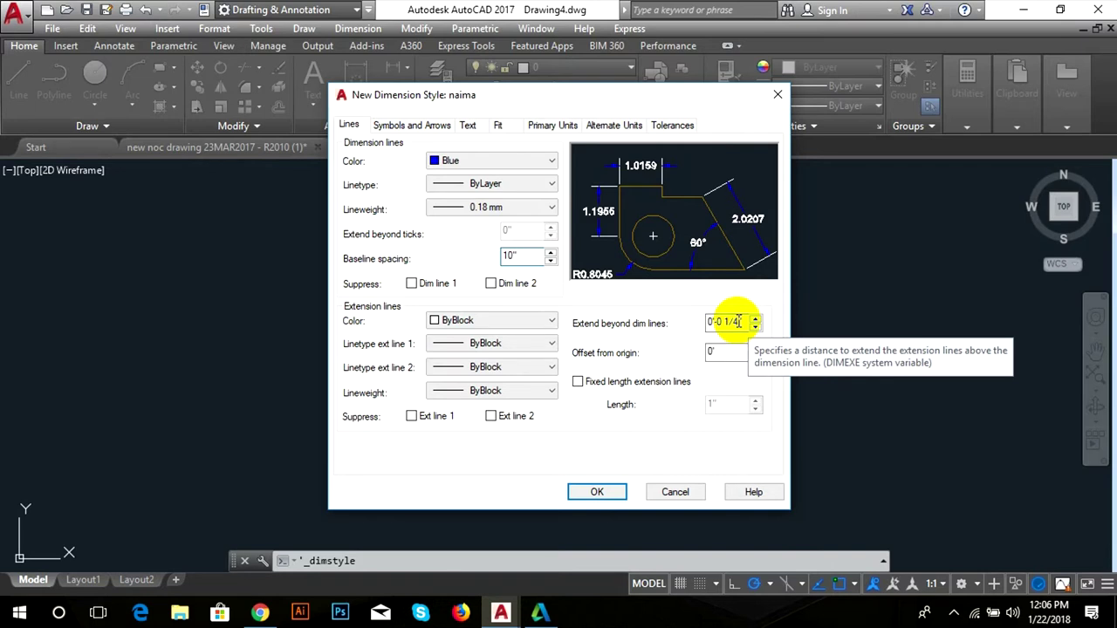
pyautogui.doubleClick(743, 321)
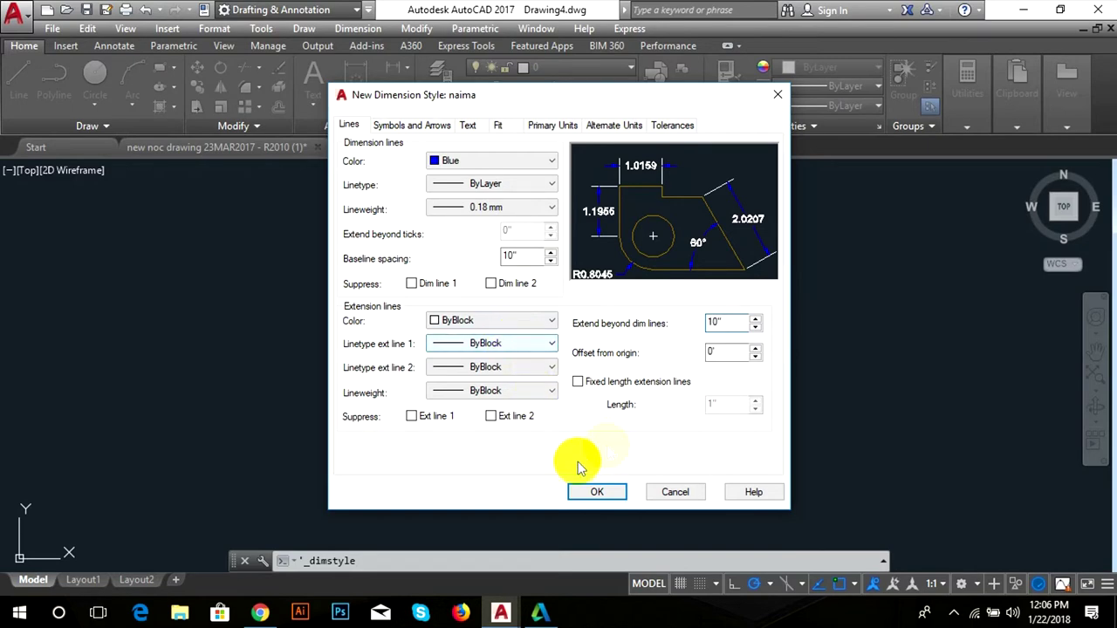
pyautogui.click(398, 124)
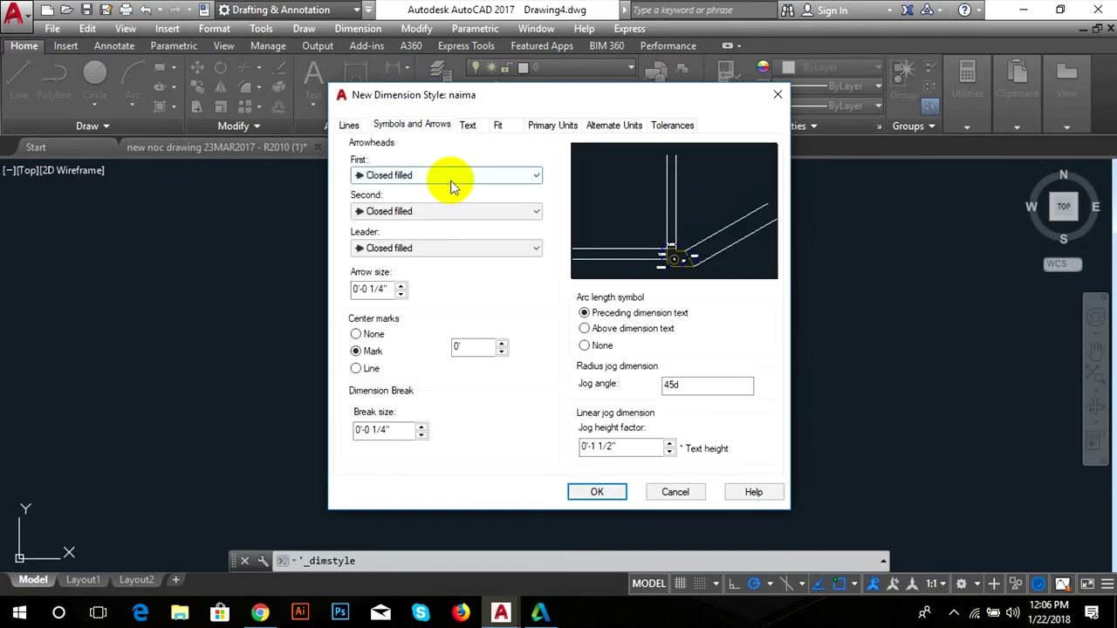
# - Set both the first and second arrowheads to Oblique
pyautogui.click(448, 177)
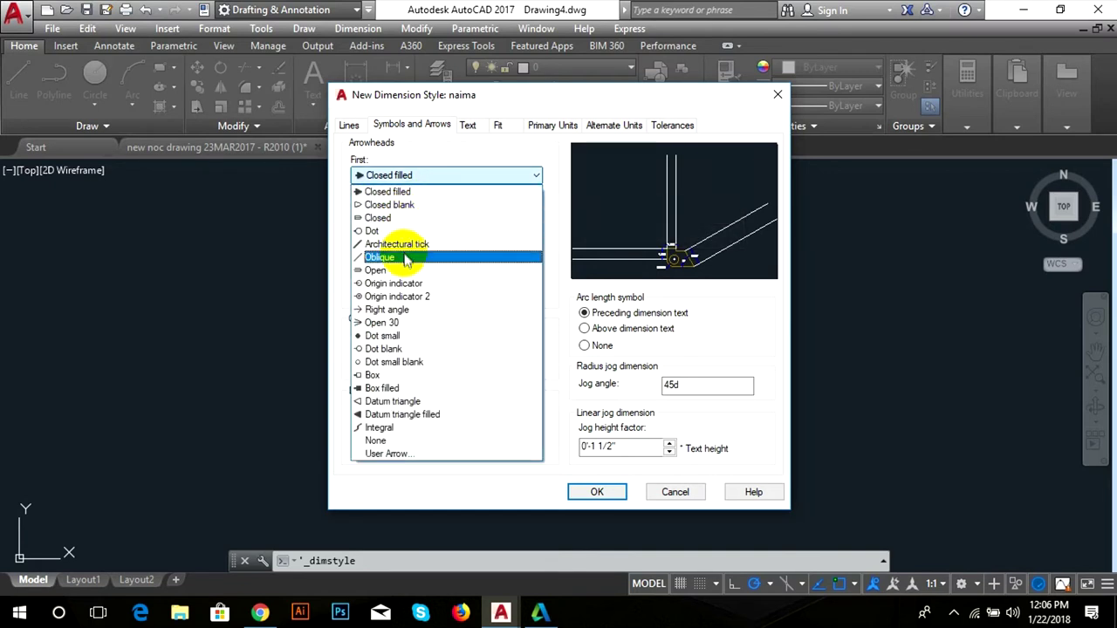
pyautogui.click(405, 258)
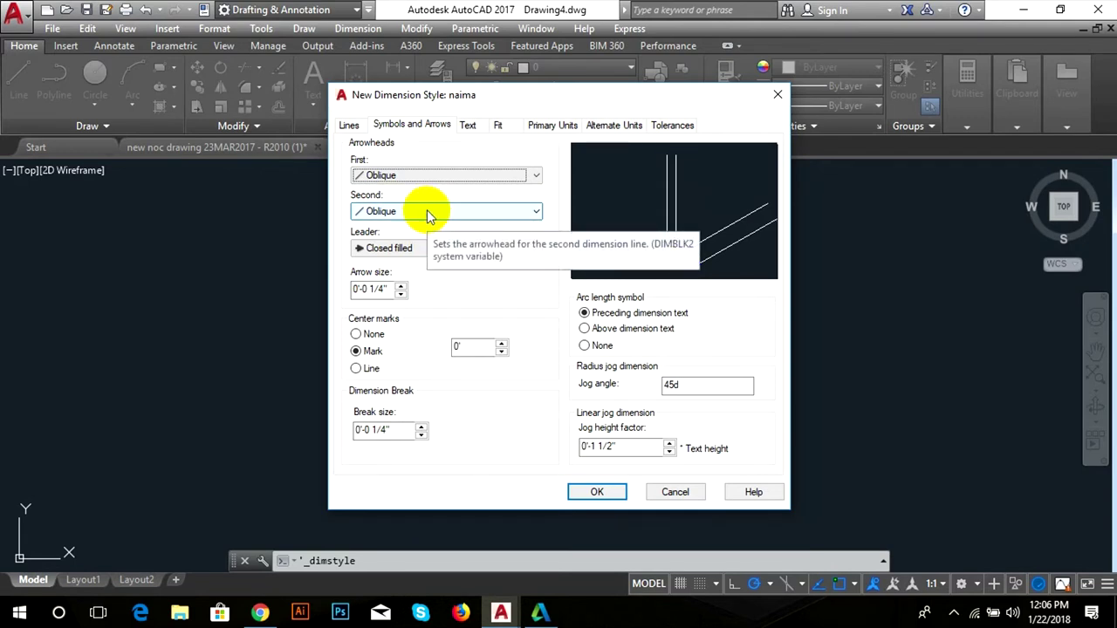
pyautogui.click(457, 176)
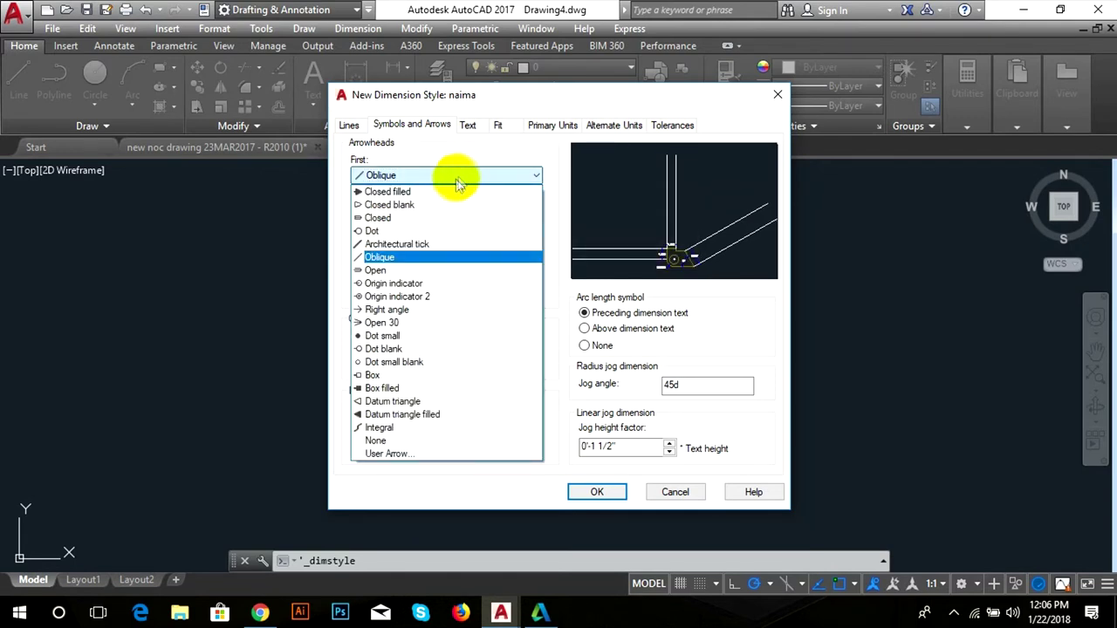
pyautogui.click(449, 192)
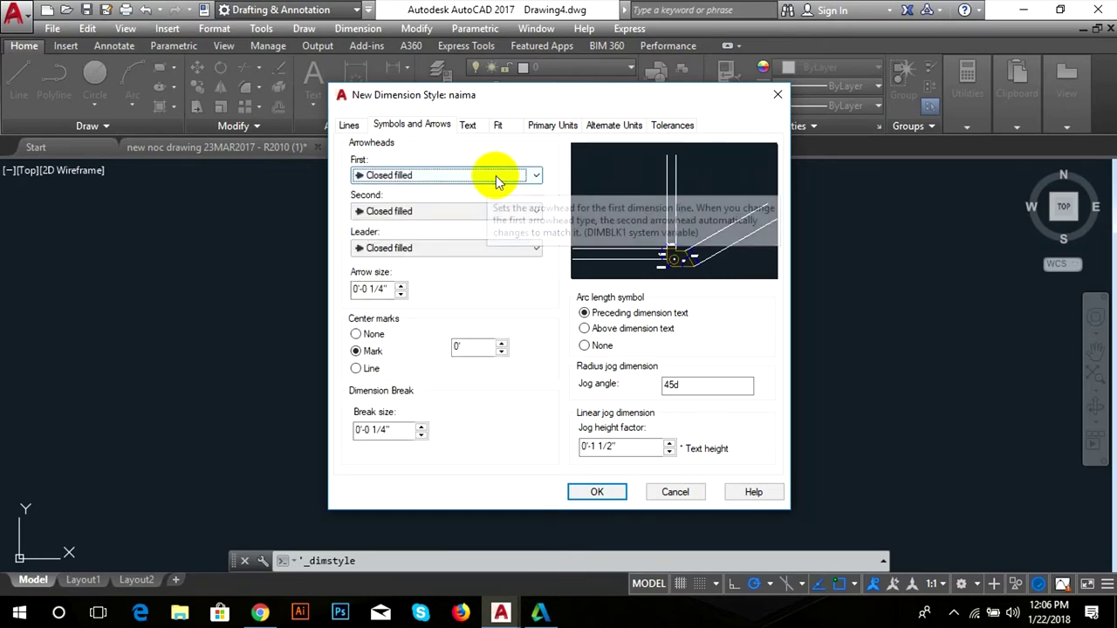
pyautogui.click(495, 175)
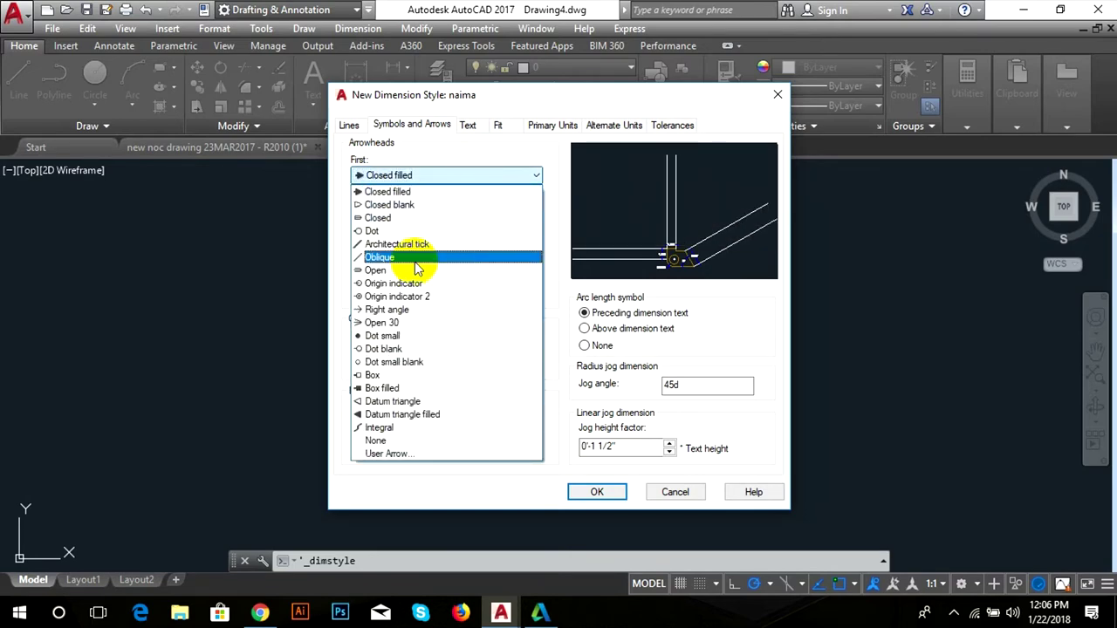
pyautogui.click(413, 258)
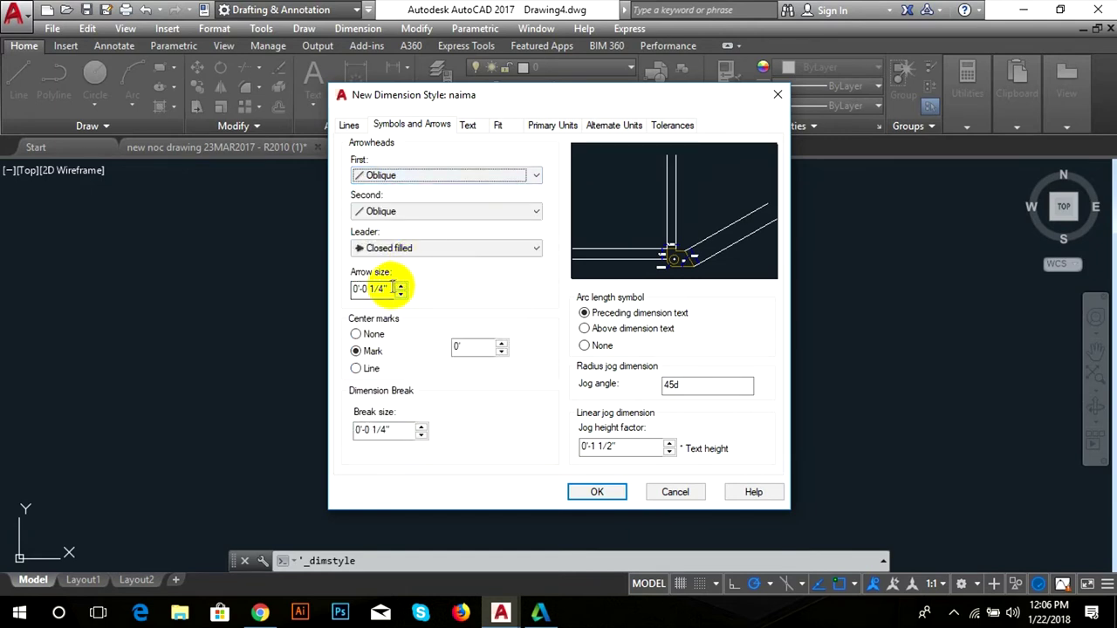
# - Raise the arrow size to 3"
pyautogui.click(400, 286)
pyautogui.click(400, 287)
pyautogui.click(399, 286)
pyautogui.write('3')
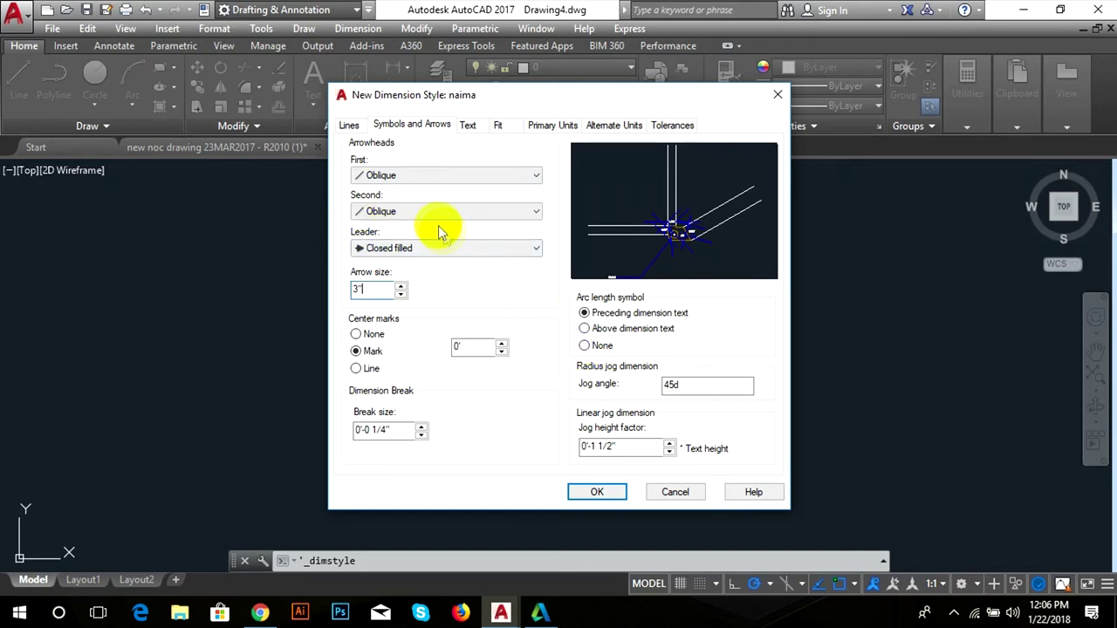
pyautogui.click(467, 126)
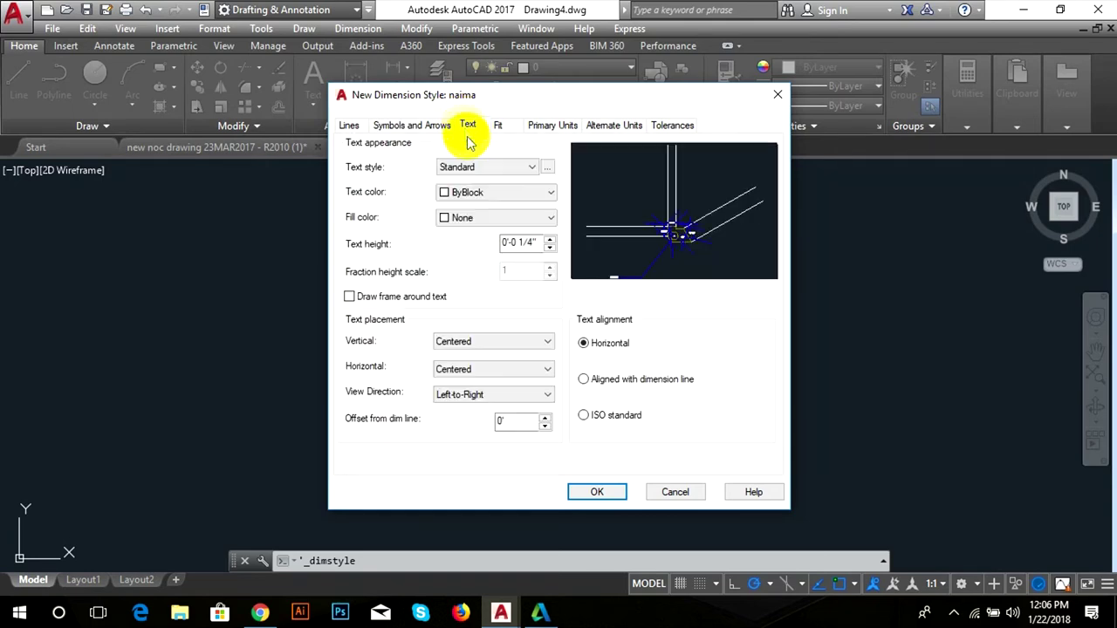
# - Change the Standard text style's font to Times New Roman
pyautogui.click(547, 166)
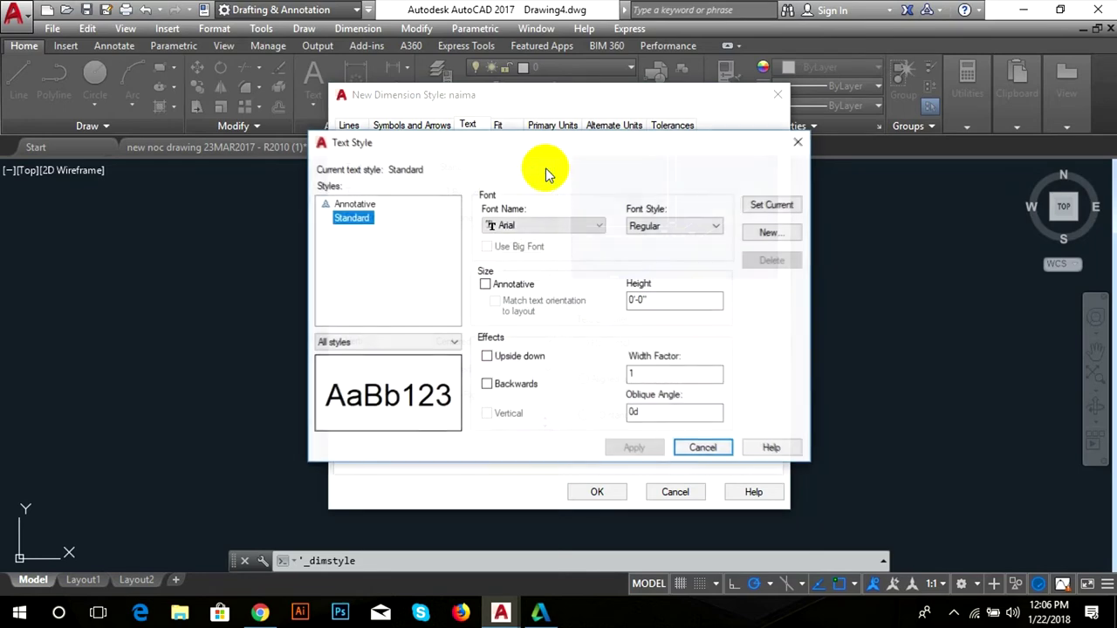
pyautogui.click(547, 231)
pyautogui.scroll(-5, 534, 314)
pyautogui.scroll(-2, 534, 314)
pyautogui.scroll(-3, 534, 314)
pyautogui.scroll(-3, 534, 314)
pyautogui.scroll(-2, 534, 314)
pyautogui.scroll(-3, 534, 314)
pyautogui.scroll(-3, 534, 314)
pyautogui.scroll(-1, 546, 349)
pyautogui.scroll(-2, 557, 380)
pyautogui.scroll(-2, 550, 384)
pyautogui.scroll(-2, 549, 389)
pyautogui.scroll(-2, 551, 411)
pyautogui.scroll(-3, 551, 420)
pyautogui.scroll(-3, 550, 419)
pyautogui.scroll(-3, 550, 417)
pyautogui.scroll(-3, 549, 415)
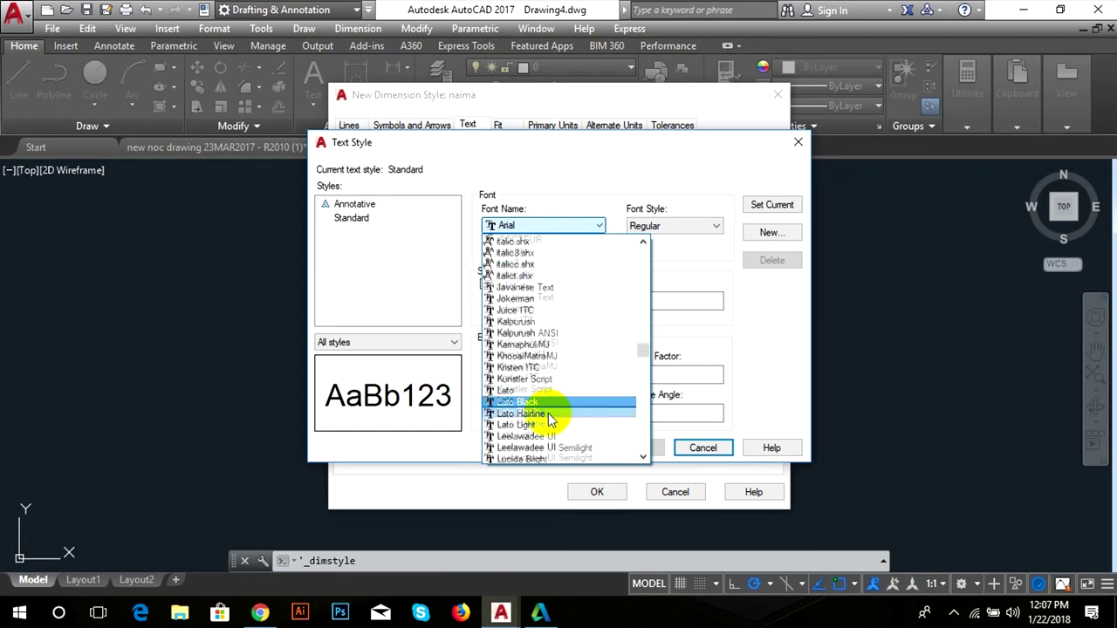
pyautogui.scroll(-5, 537, 428)
pyautogui.scroll(-5, 532, 432)
pyautogui.scroll(-5, 545, 423)
pyautogui.scroll(-5, 611, 397)
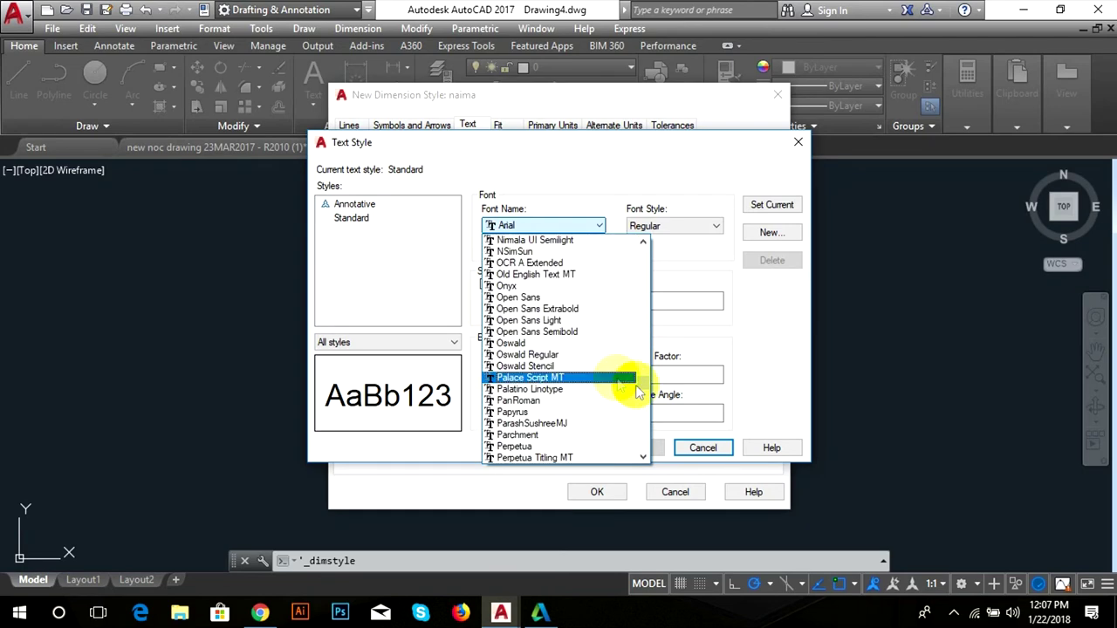
pyautogui.click(643, 429)
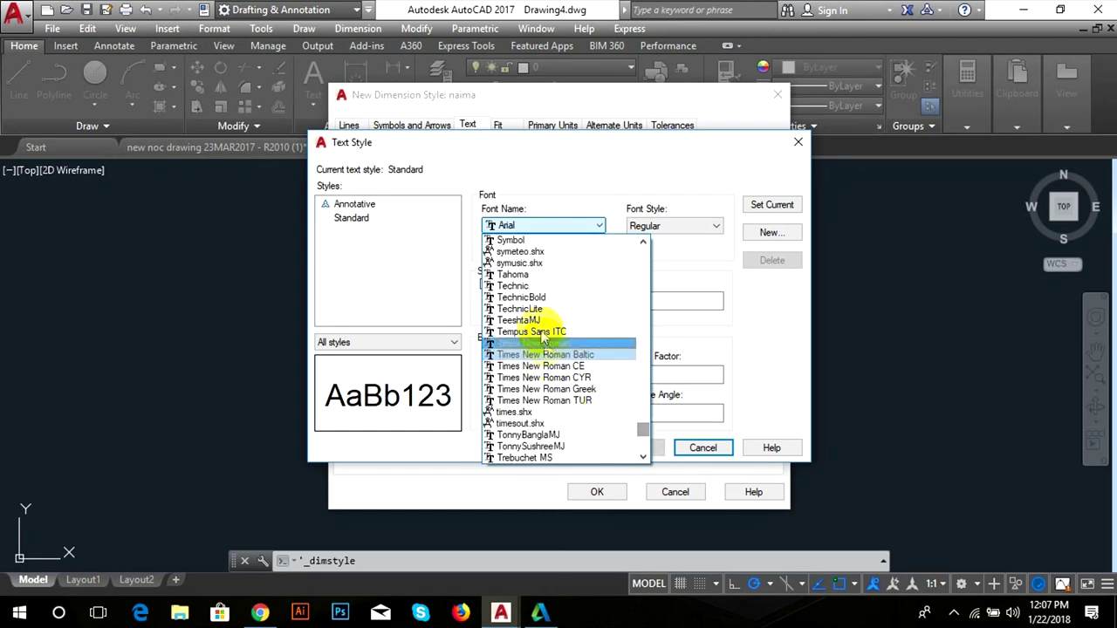
pyautogui.click(548, 344)
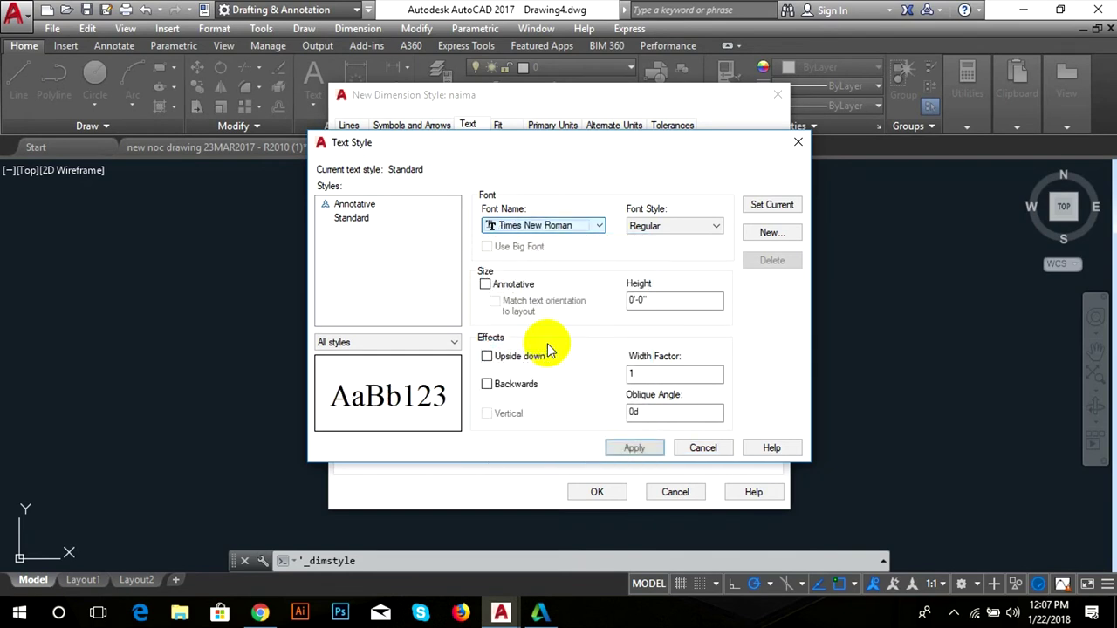
# - Give the Standard text style a 6" height, make it current, and save the changes
pyautogui.moveTo(644, 301); pyautogui.dragTo(598, 297)
pyautogui.write('6')
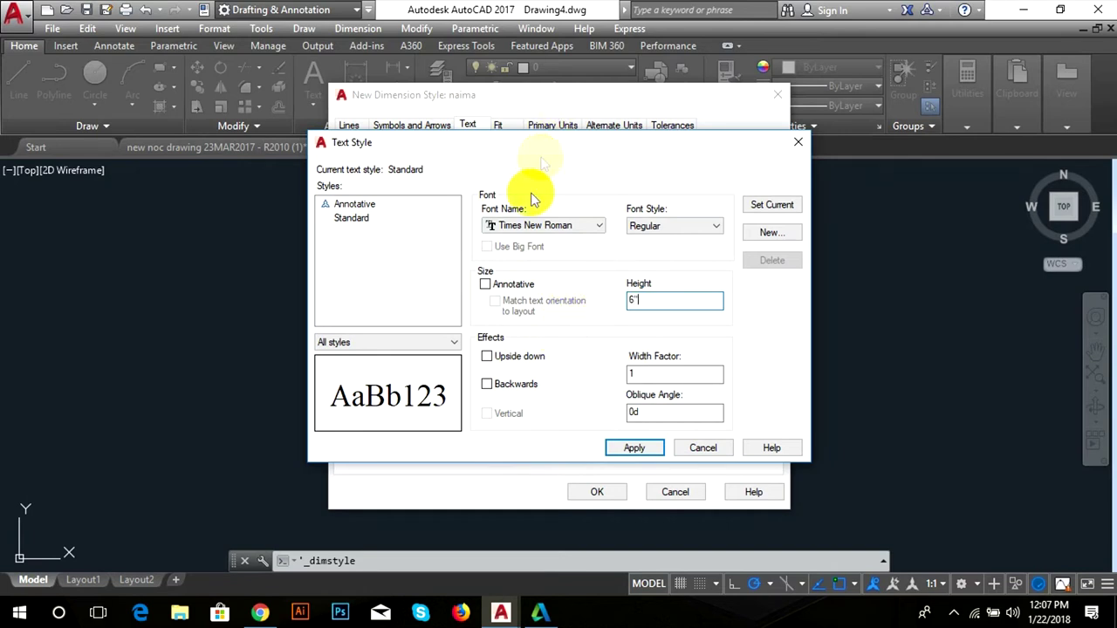
pyautogui.click(773, 206)
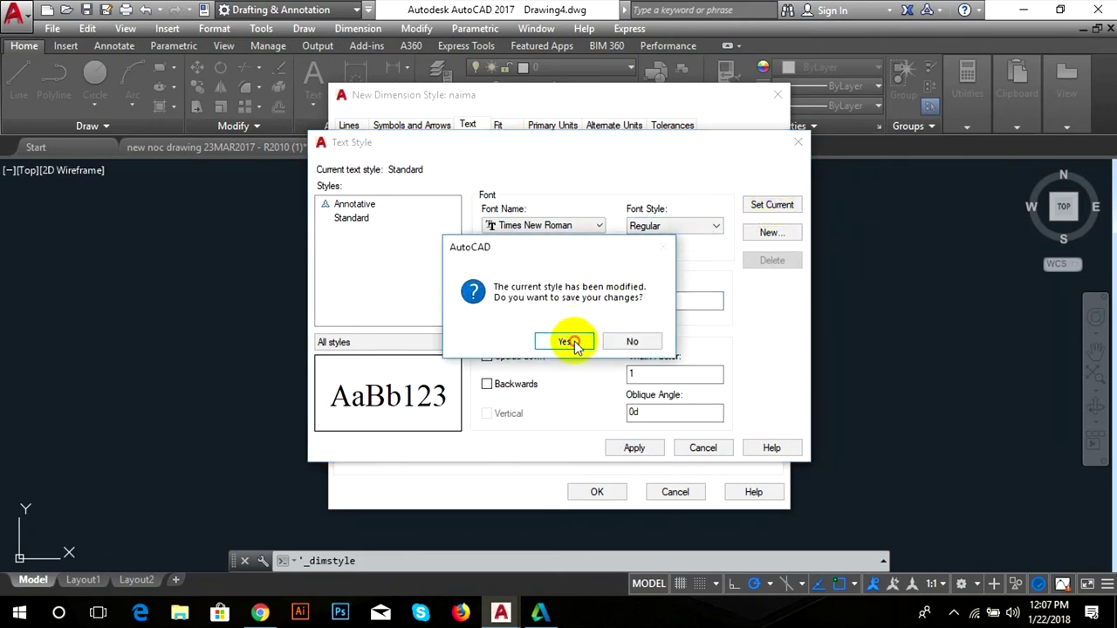
pyautogui.click(567, 341)
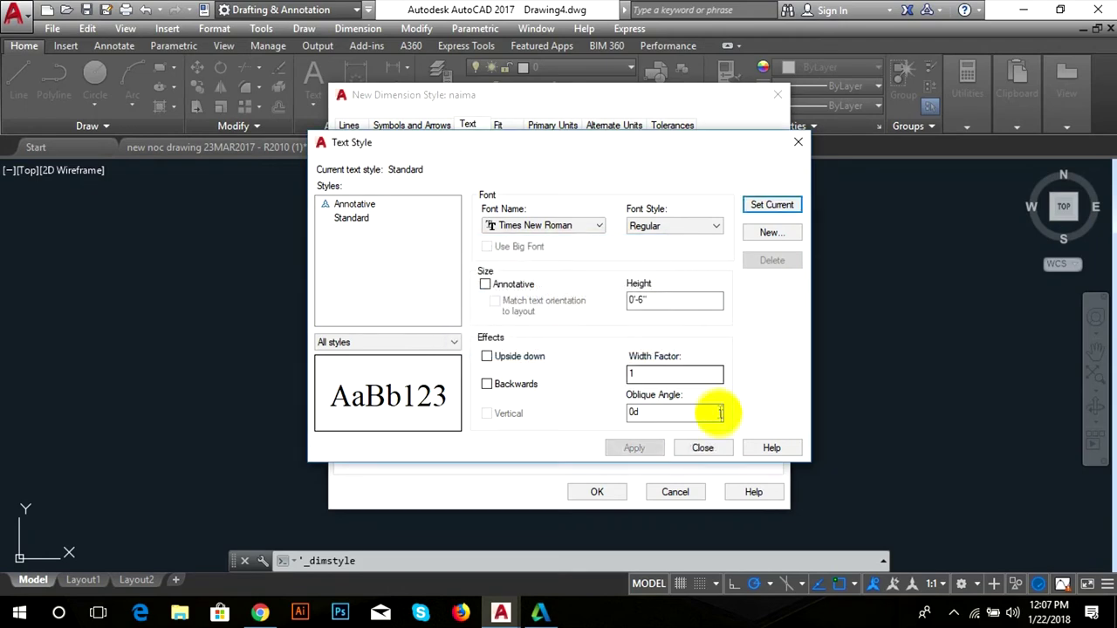
pyautogui.click(705, 446)
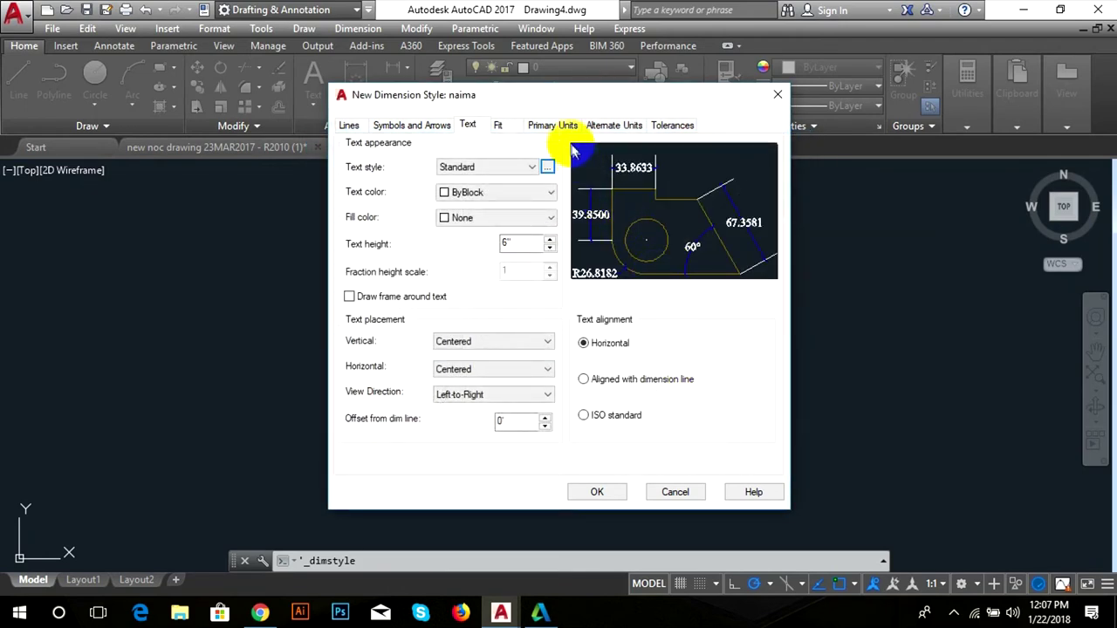
# - Review the Fit settings (best fit, overall scale 1), then go to Primary Units
pyautogui.click(499, 124)
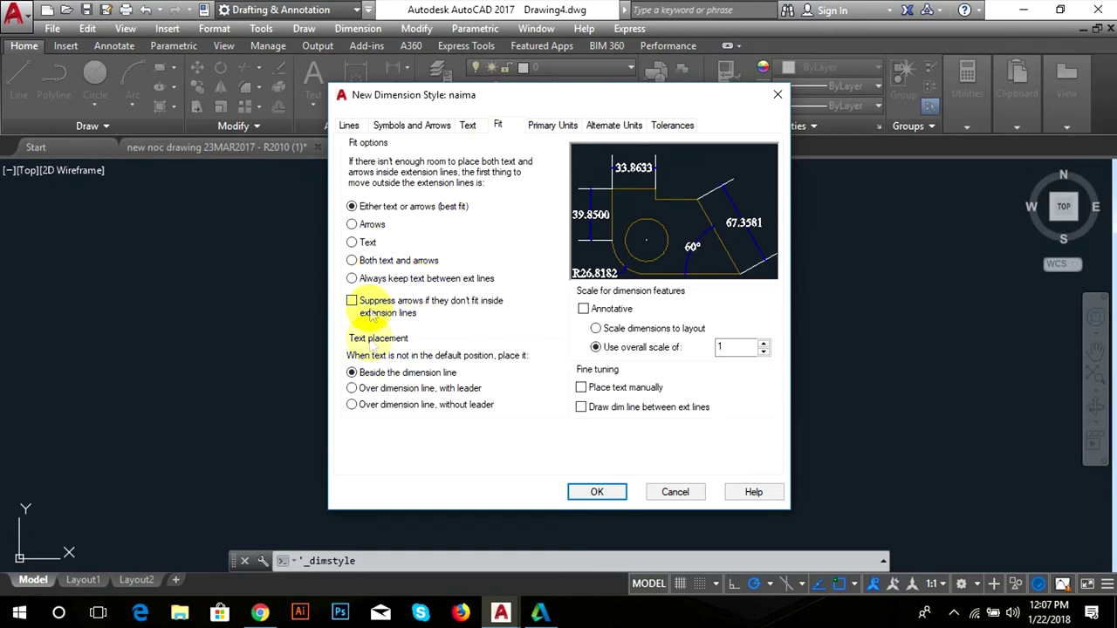
pyautogui.click(555, 128)
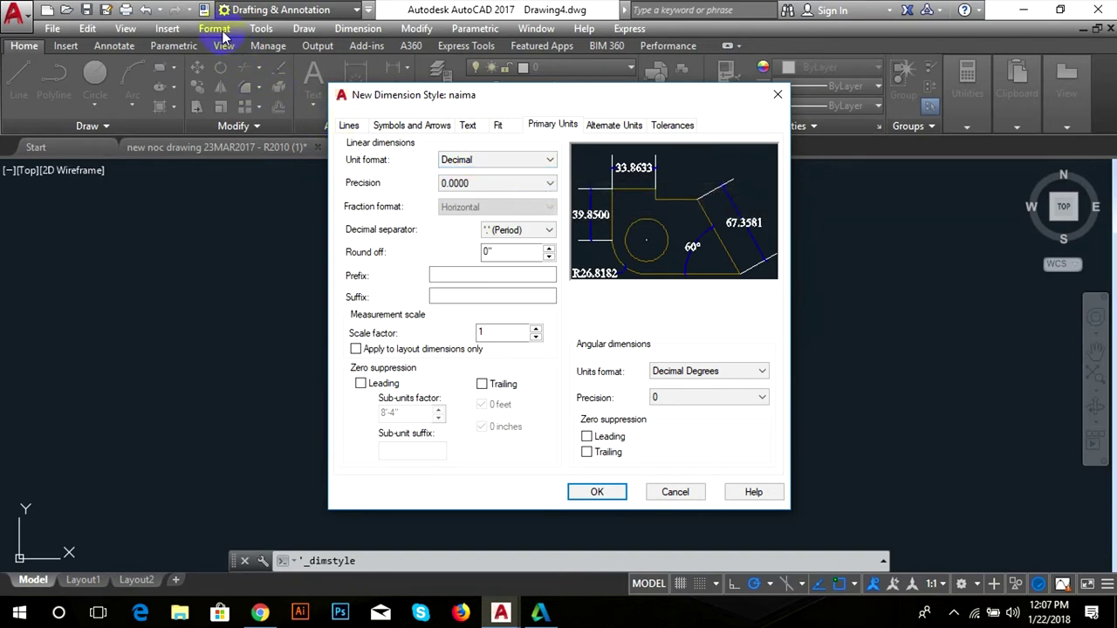
# - Use Architectural linear units at 0'-0" precision and Degrees Minutes Seconds angles at 0d
pyautogui.click(465, 161)
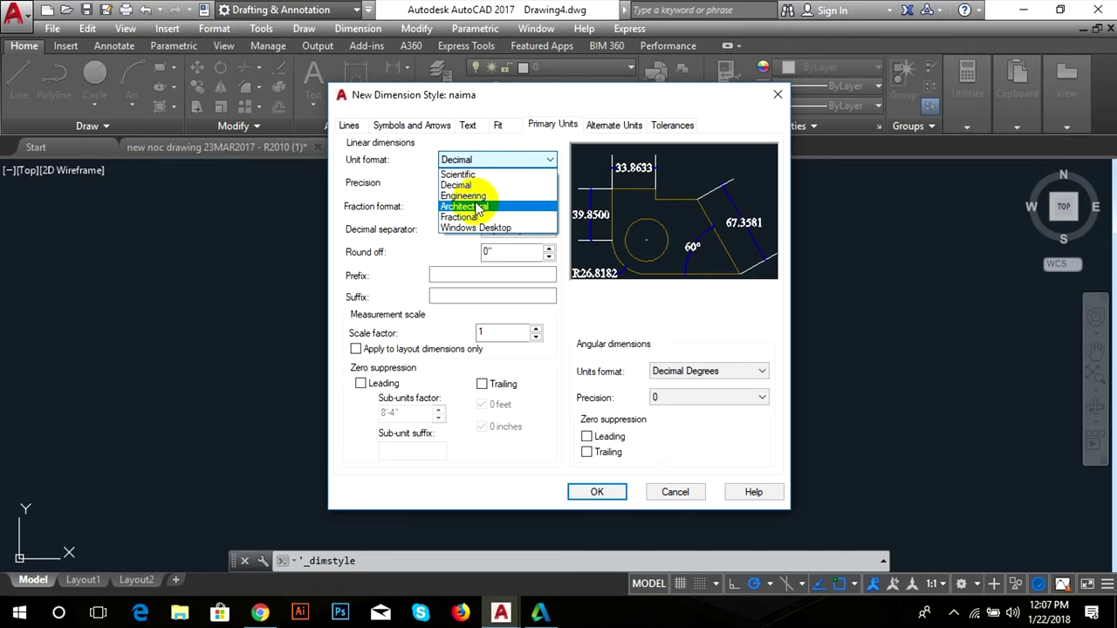
pyautogui.click(477, 207)
pyautogui.click(497, 184)
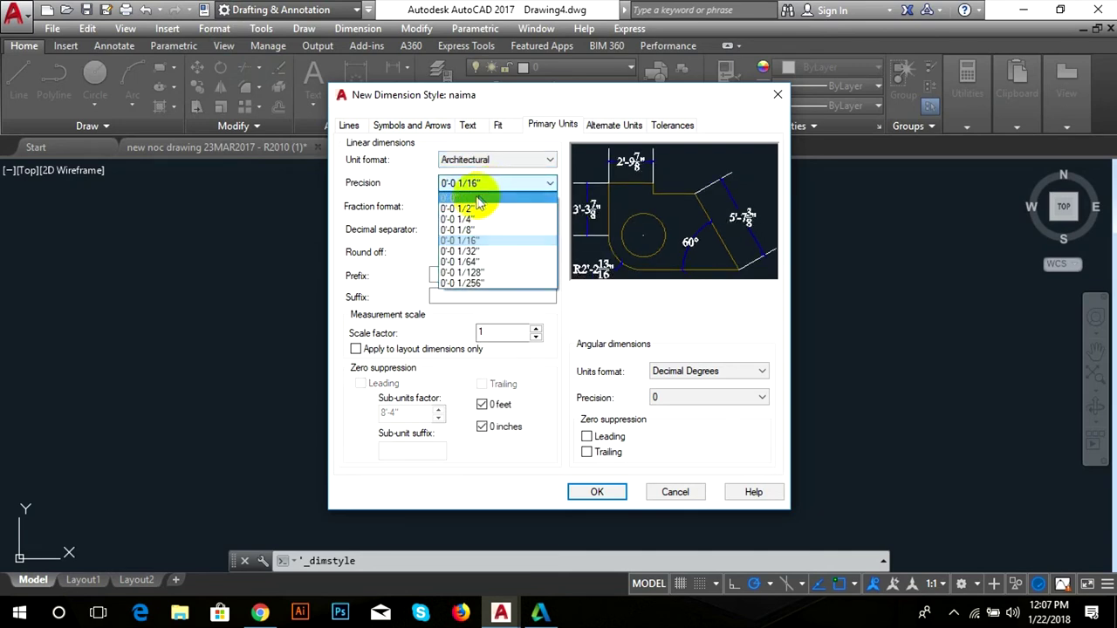
pyautogui.click(482, 203)
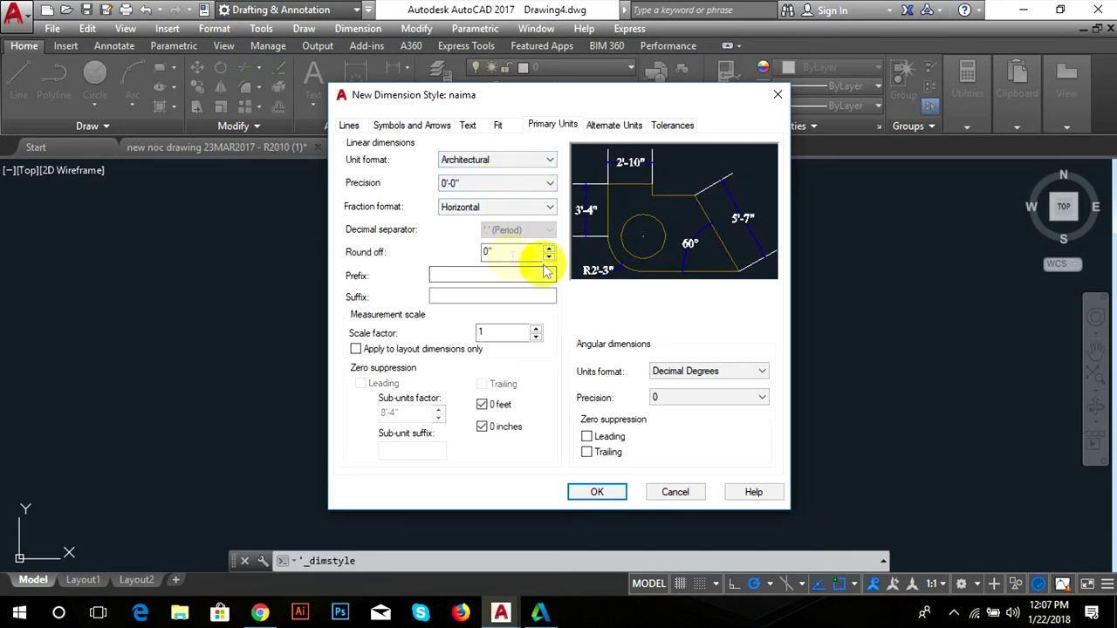
pyautogui.click(708, 371)
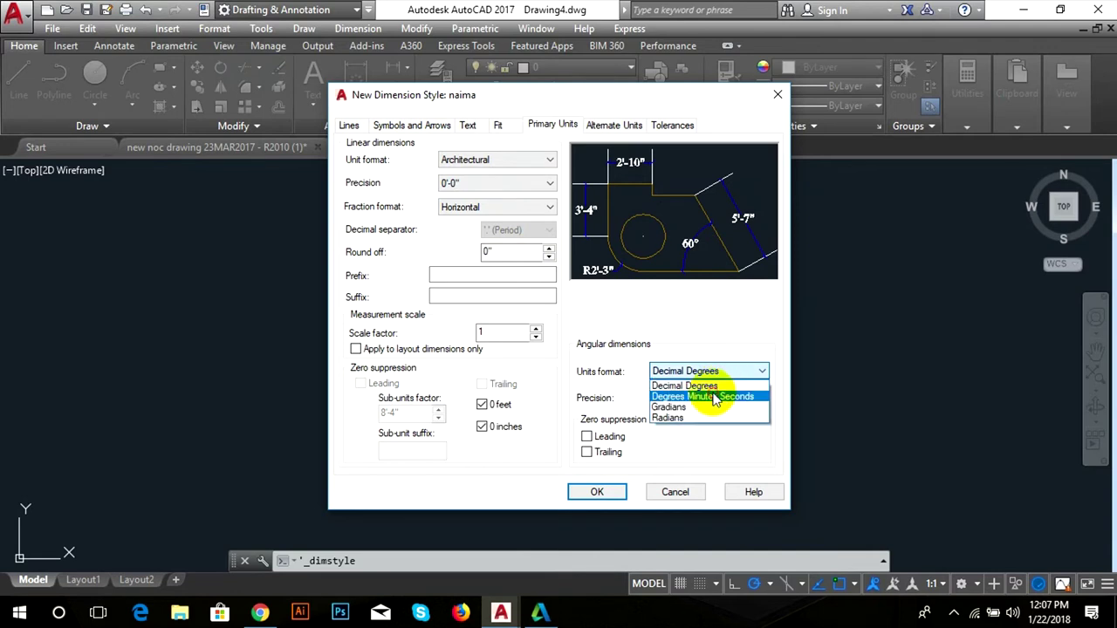
pyautogui.click(712, 393)
pyautogui.click(522, 163)
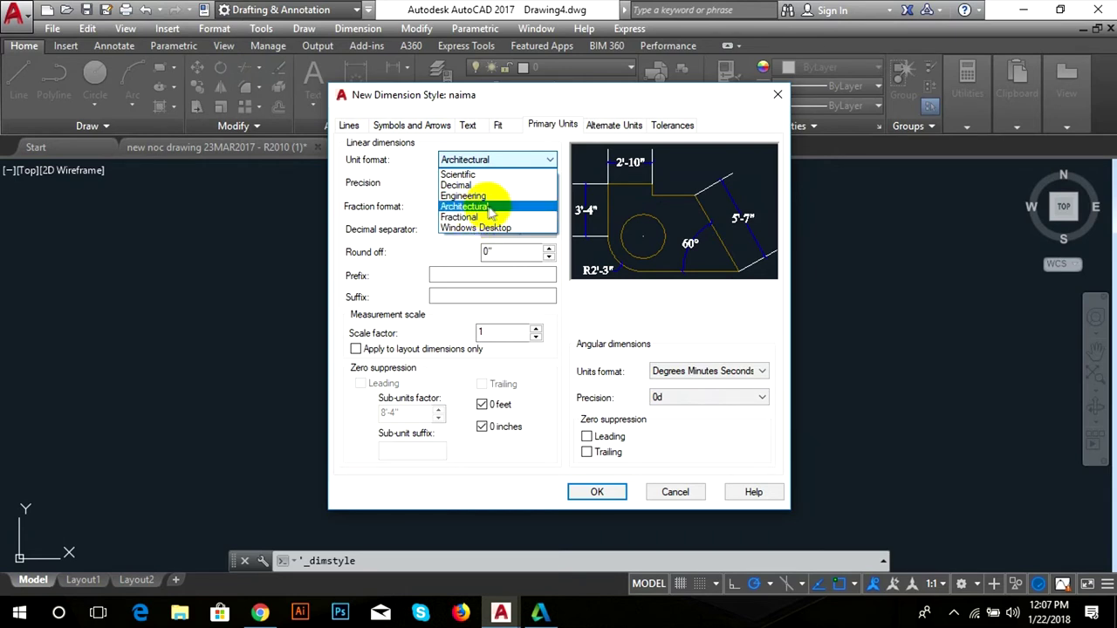
pyautogui.click(485, 207)
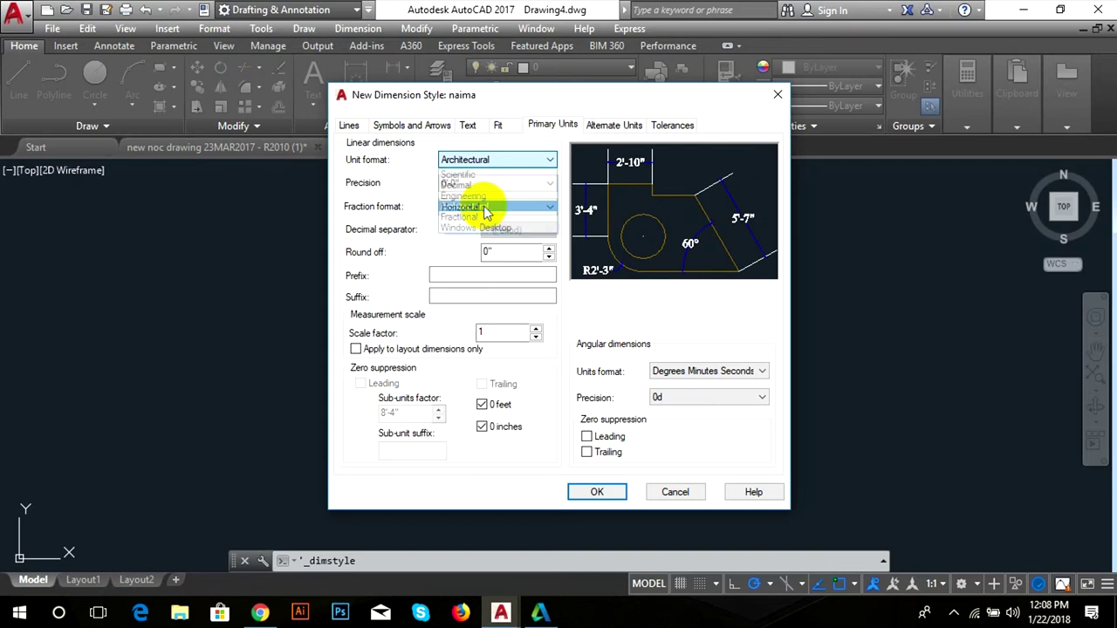
pyautogui.click(682, 397)
pyautogui.click(672, 412)
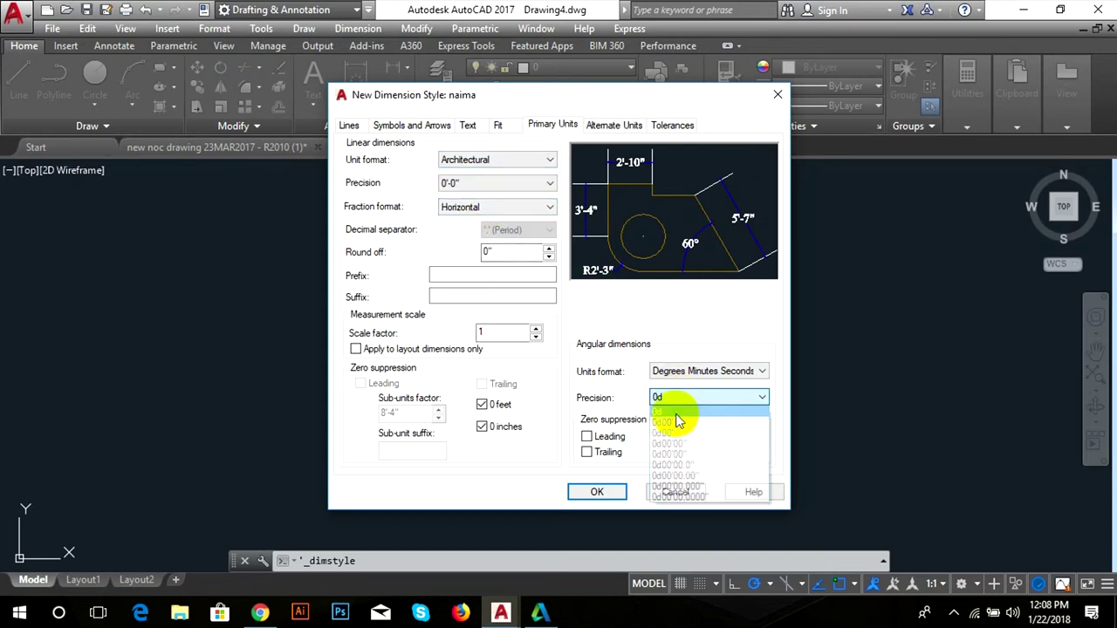
# - Save the naima dimension style, make it current, and close the Dimension Style Manager
pyautogui.click(605, 128)
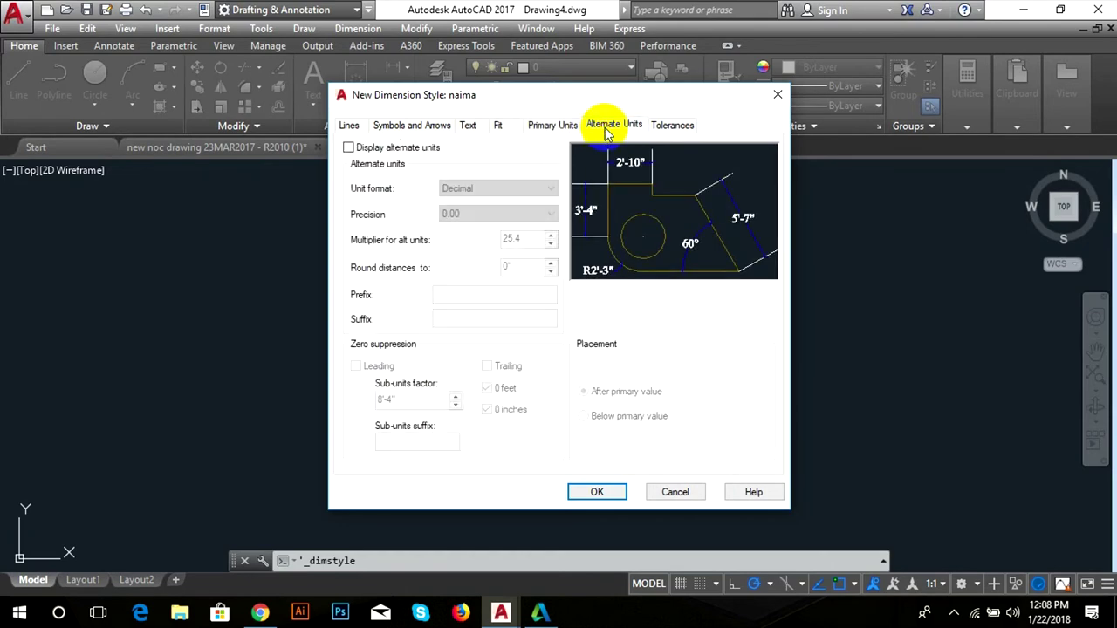
pyautogui.click(663, 127)
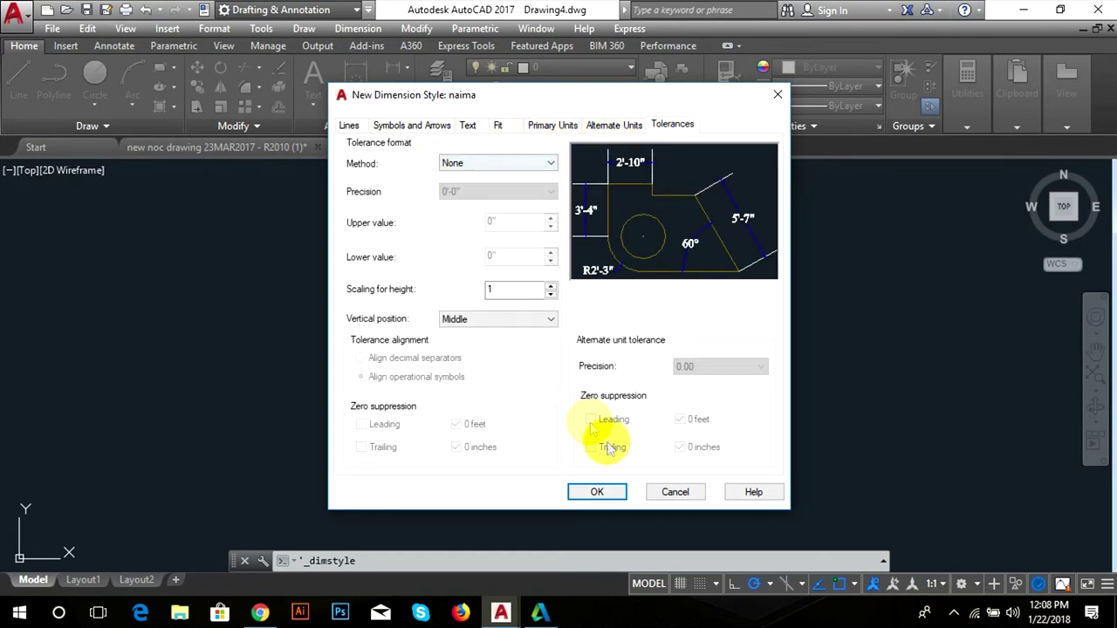
pyautogui.click(615, 492)
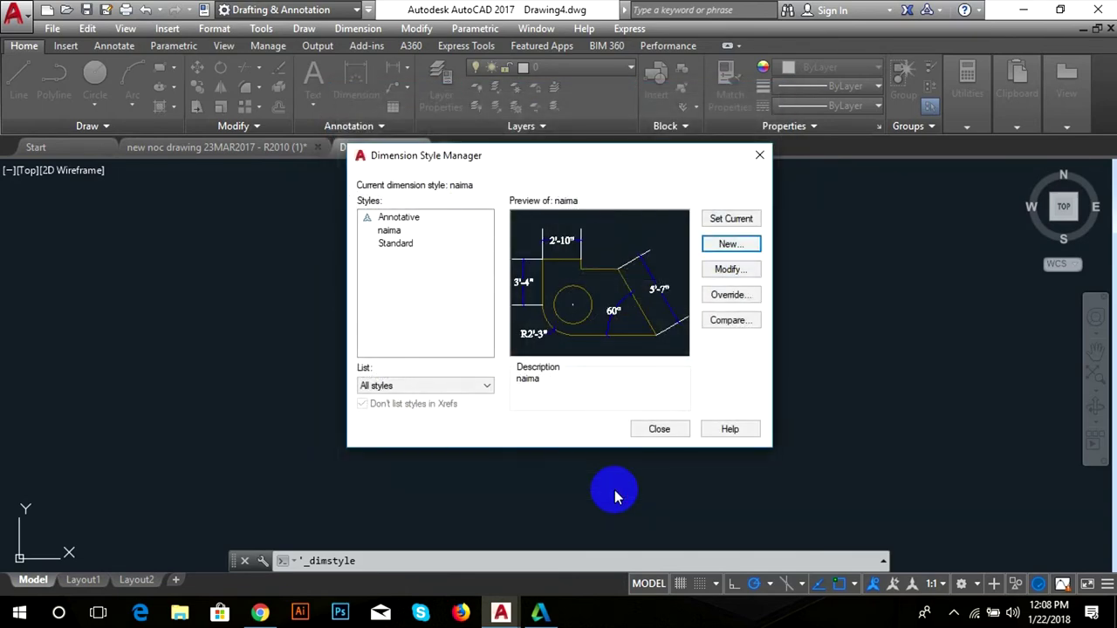
pyautogui.click(726, 220)
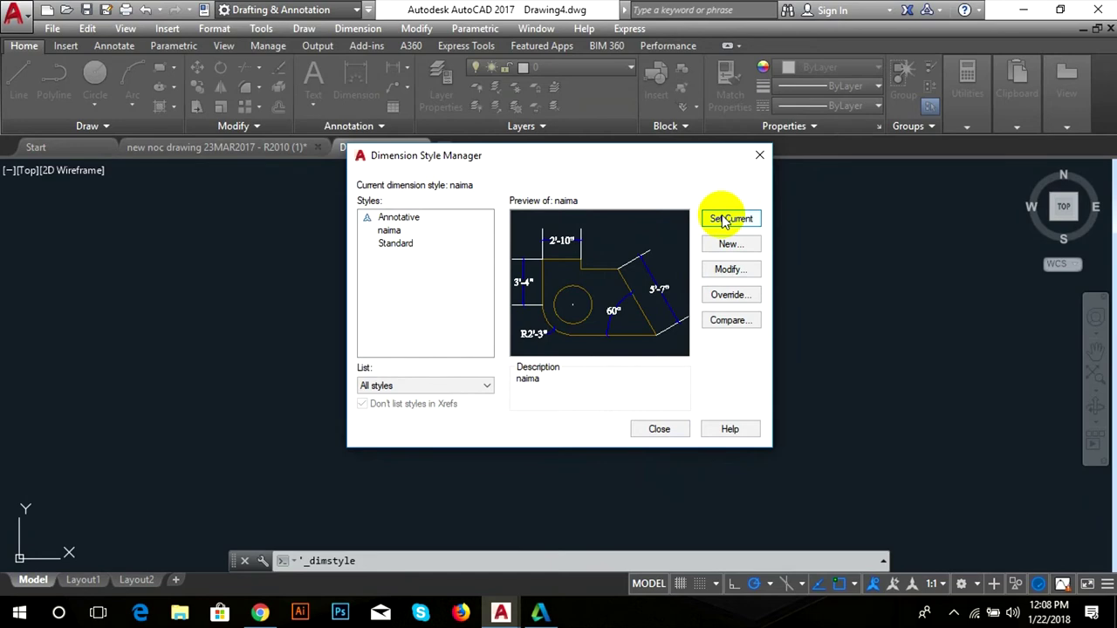
pyautogui.click(659, 429)
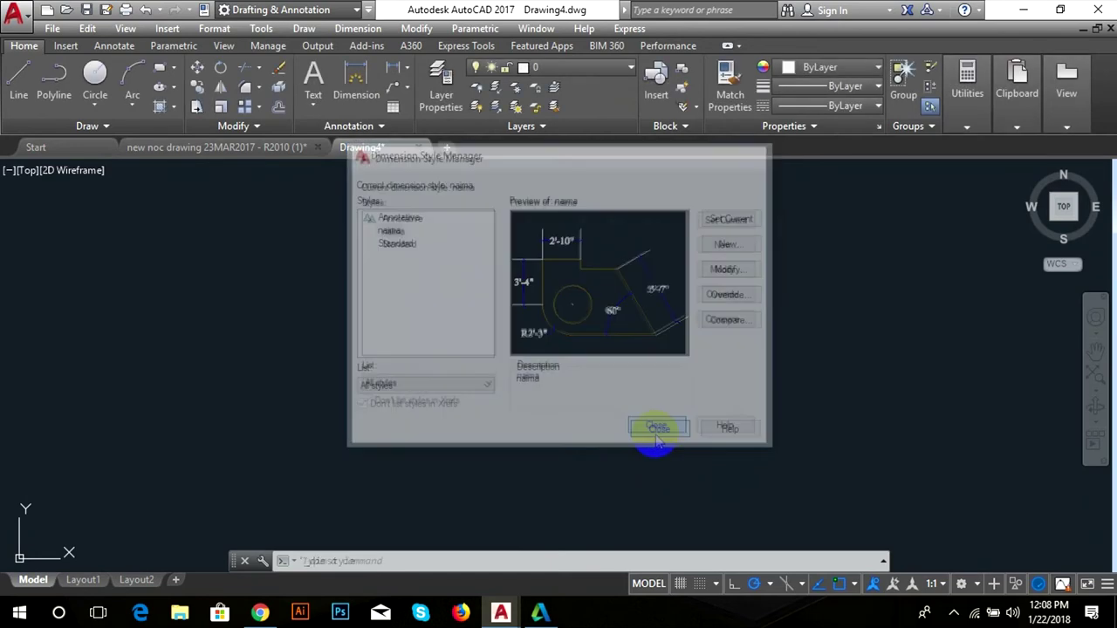
pyautogui.click(217, 28)
pyautogui.click(217, 30)
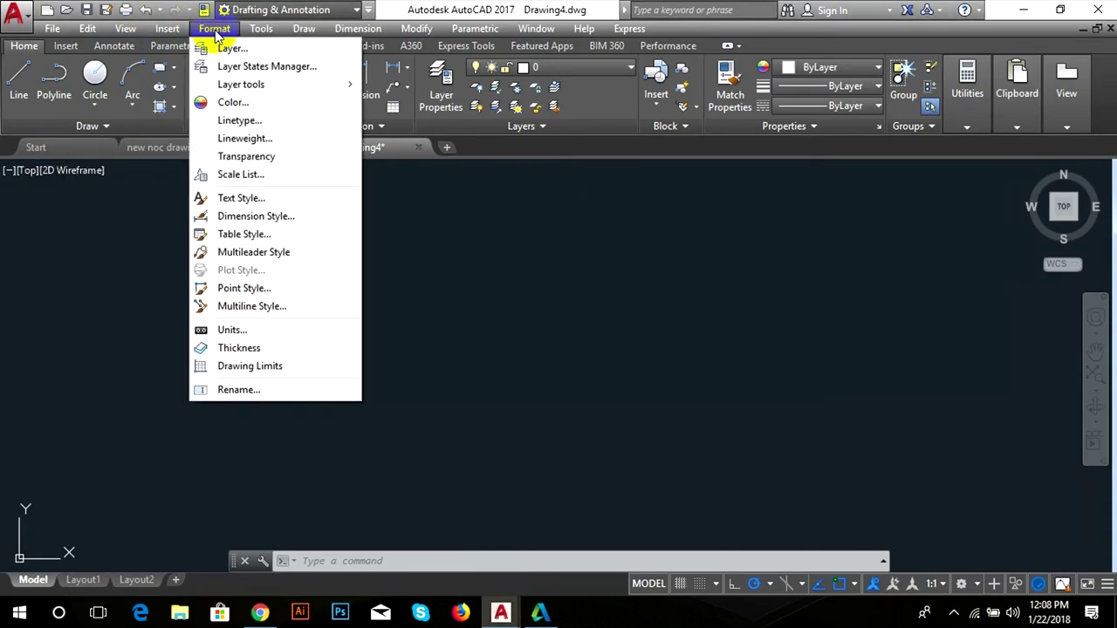
pyautogui.click(260, 369)
pyautogui.write("100'")
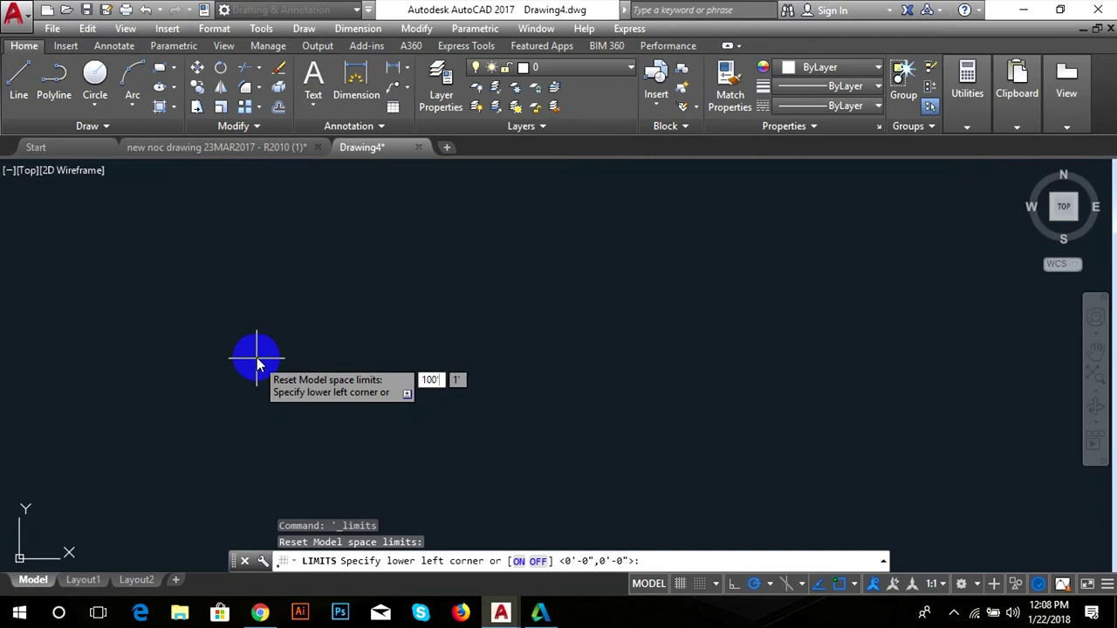
pyautogui.press('Tab')
pyautogui.write("150'")
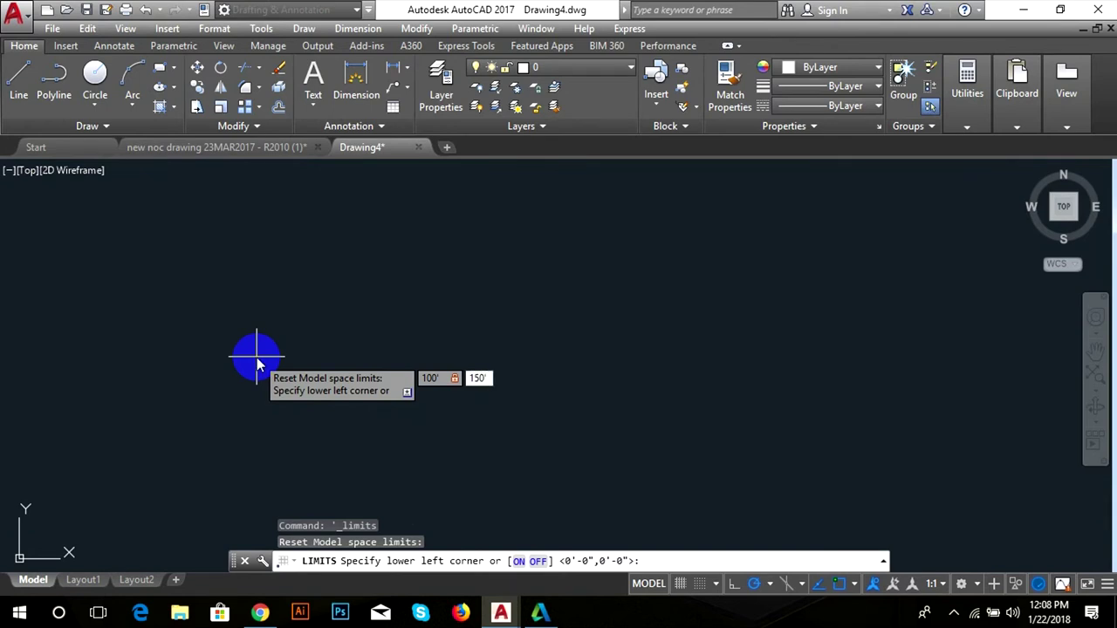
pyautogui.press('Return')
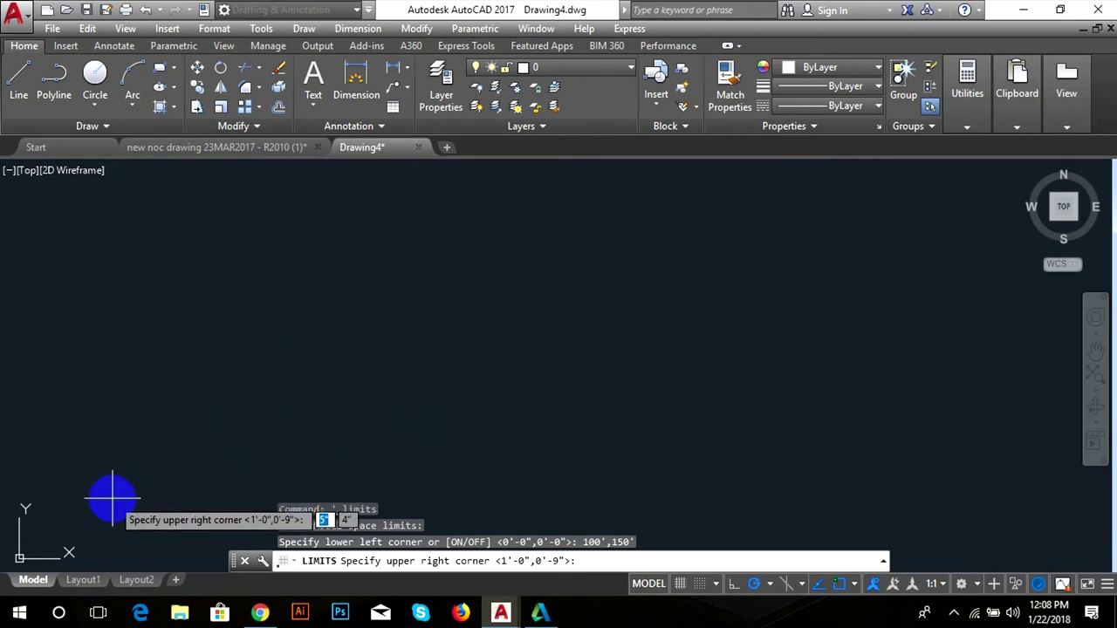
pyautogui.press('Return')
pyautogui.press('Return')
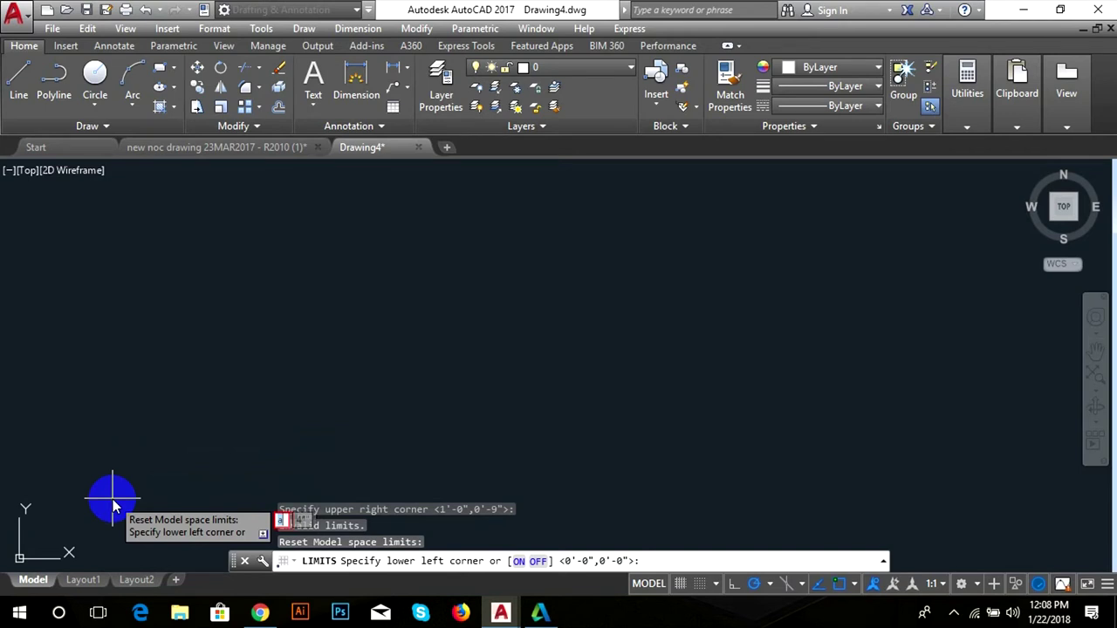
pyautogui.write('a')
pyautogui.press('Return')
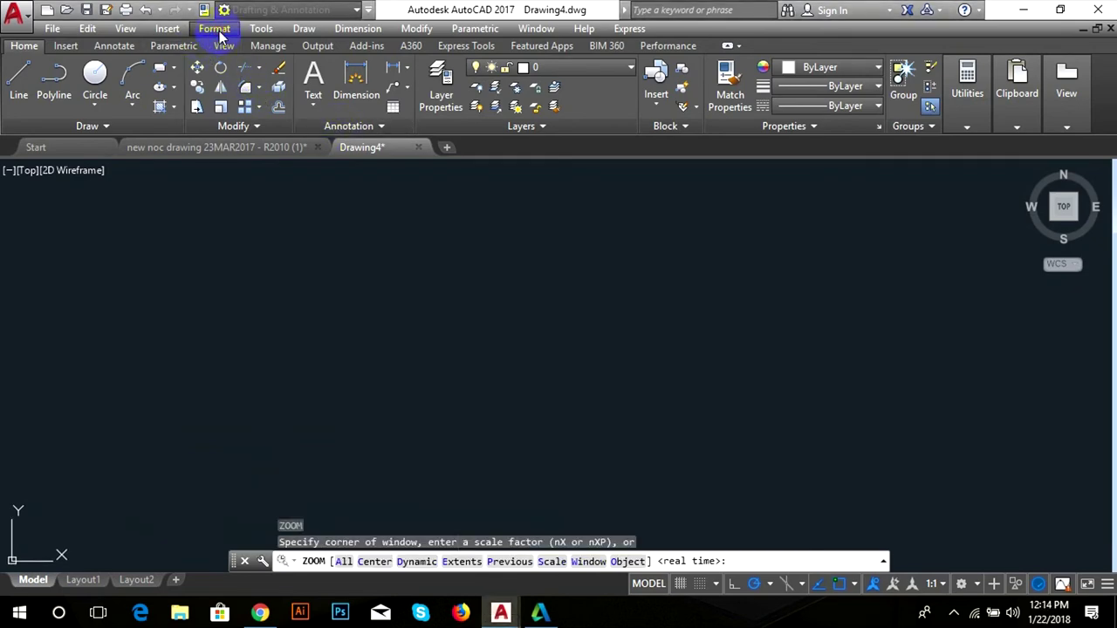
pyautogui.click(215, 29)
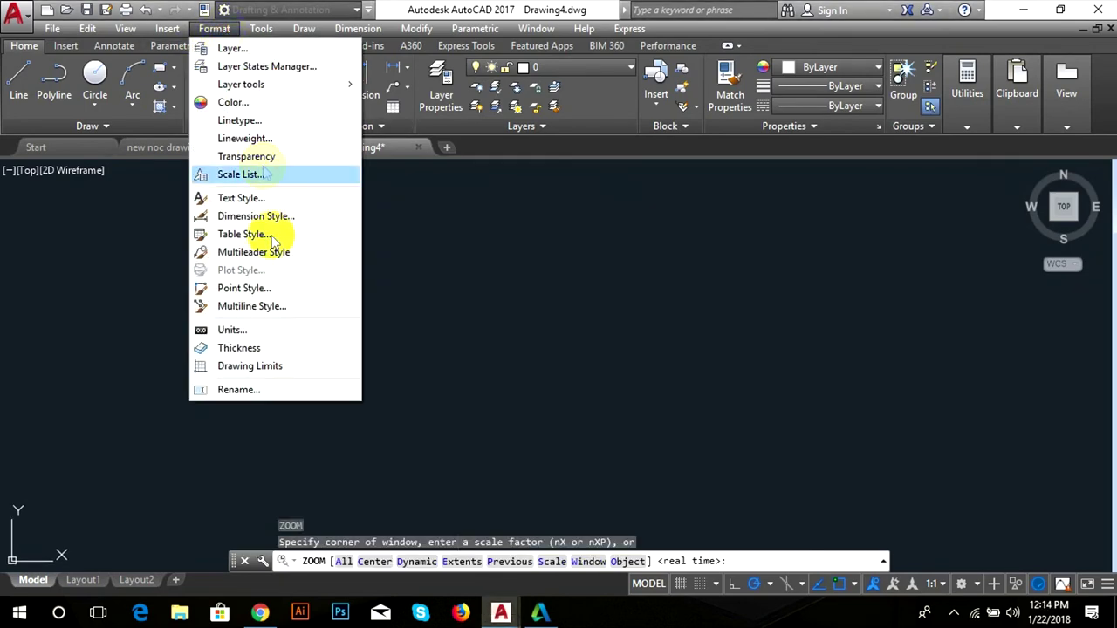
pyautogui.click(277, 366)
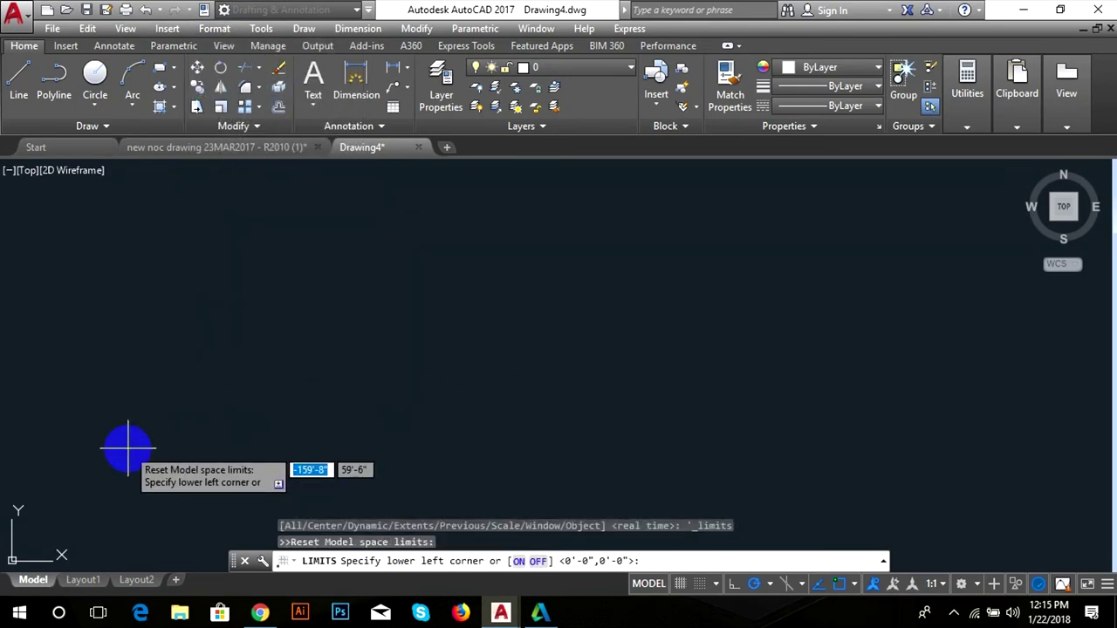
pyautogui.press('Return')
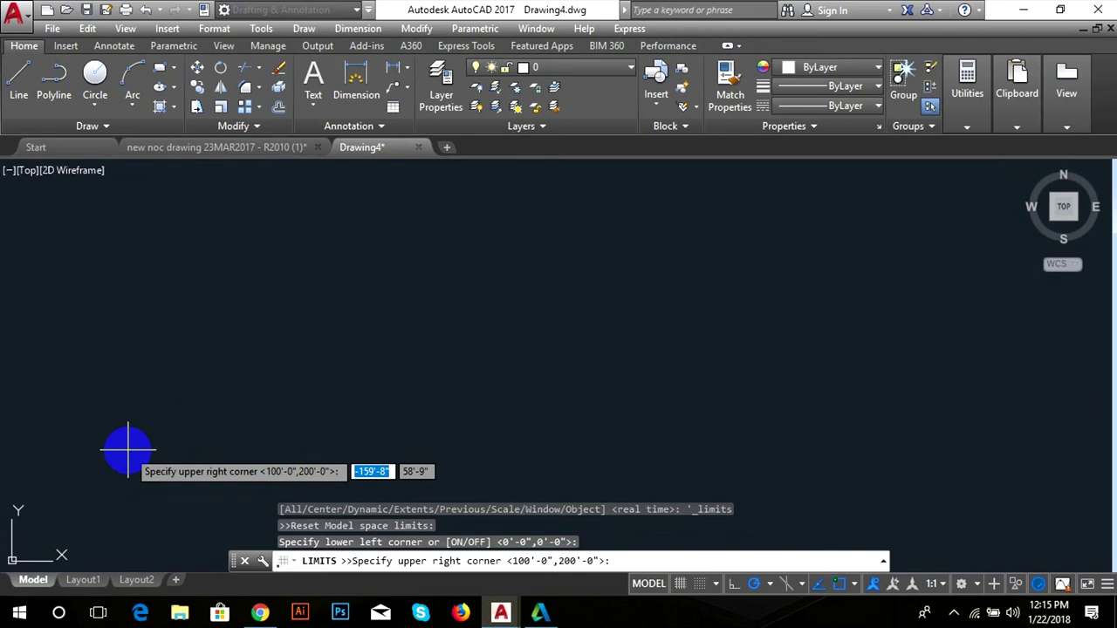
pyautogui.write('100')
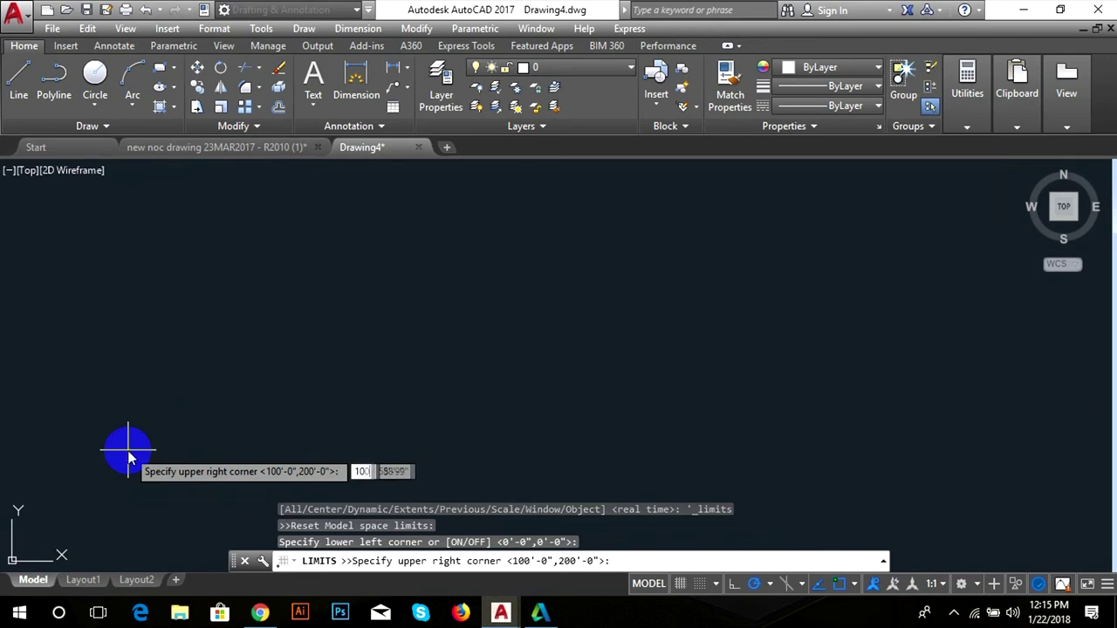
pyautogui.press('Tab')
pyautogui.write("250'")
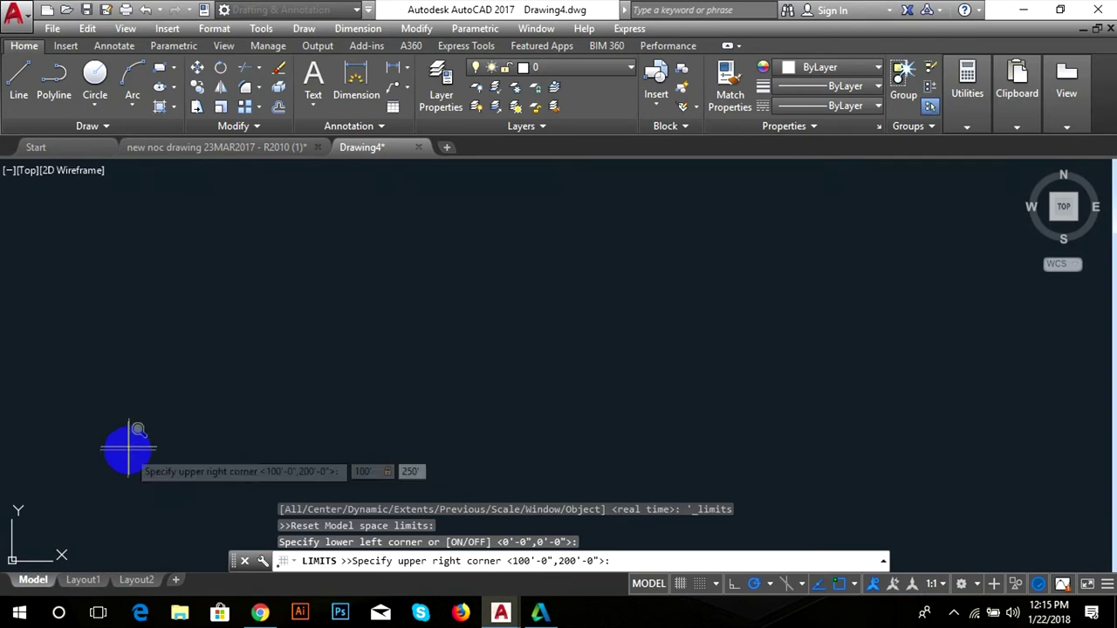
pyautogui.press('Return')
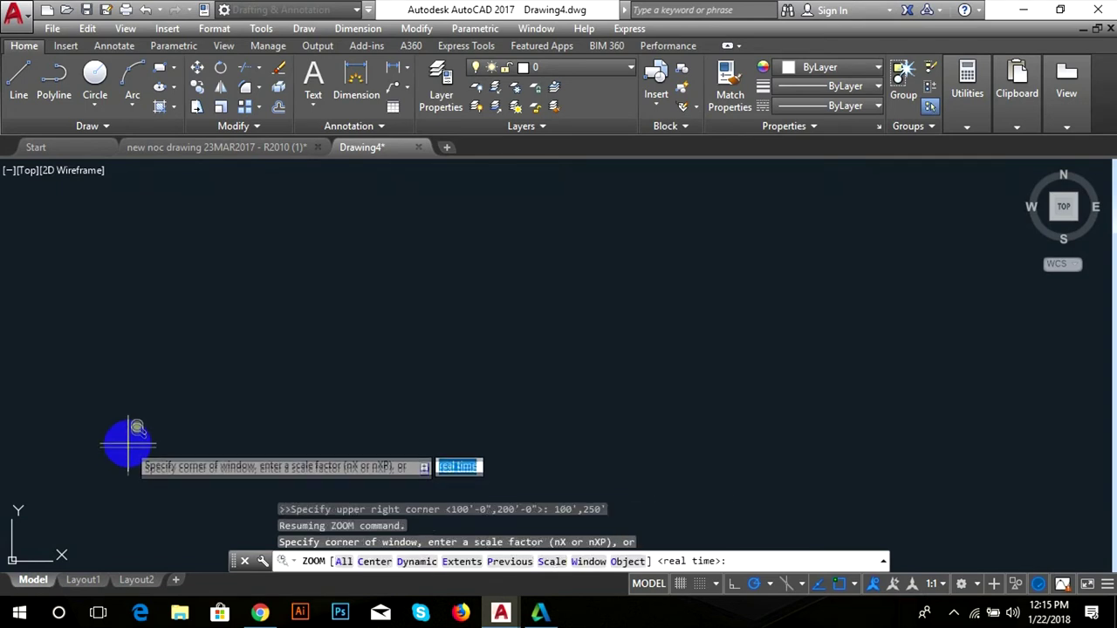
pyautogui.write('a')
pyautogui.press('Return')
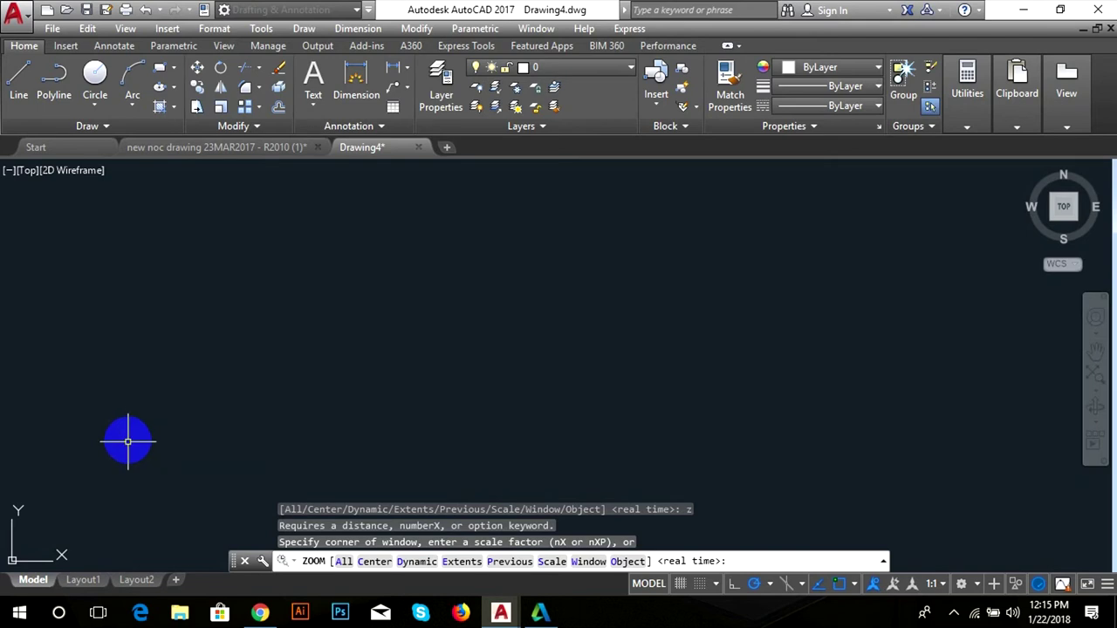
pyautogui.press('Return')
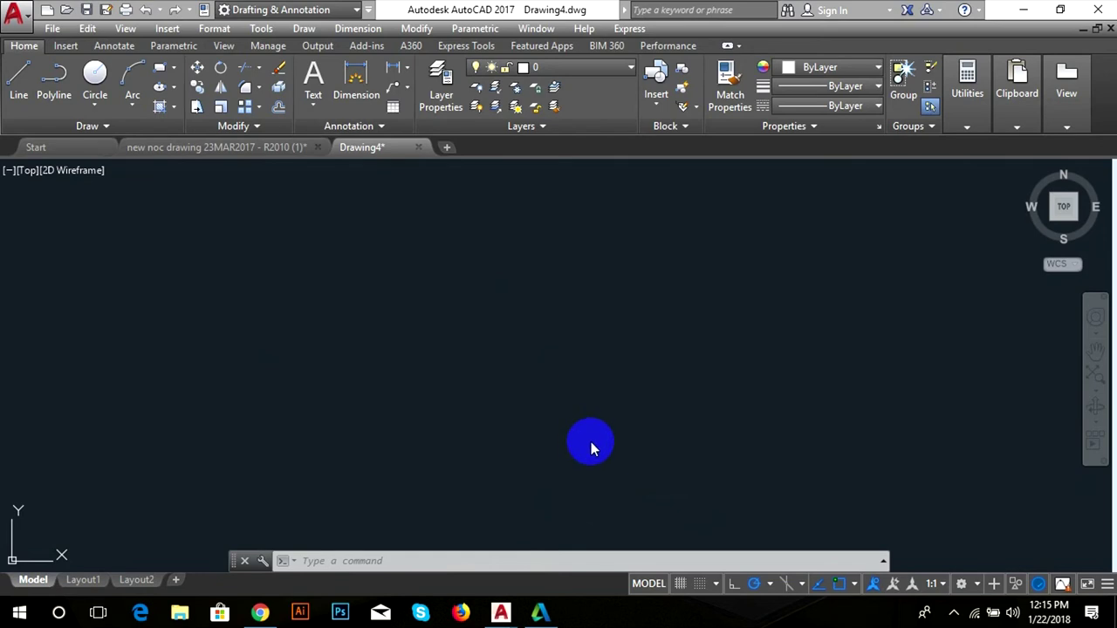
pyautogui.click(542, 561)
pyautogui.write('op')
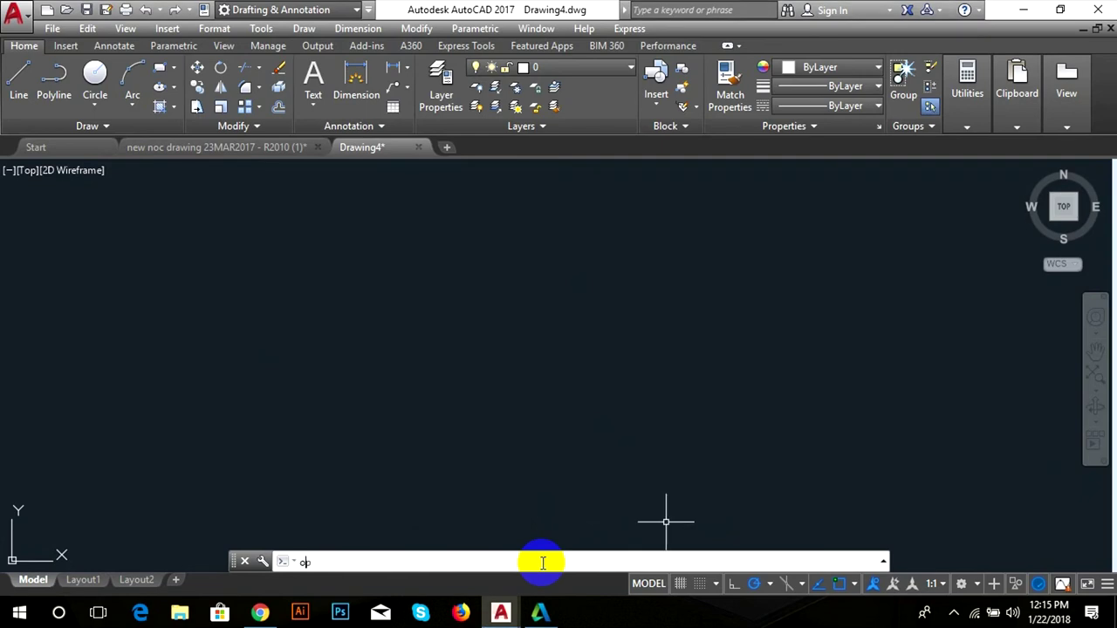
# - Open Options with OP, close it, then reopen it from the right-click menu
pyautogui.press('Return')
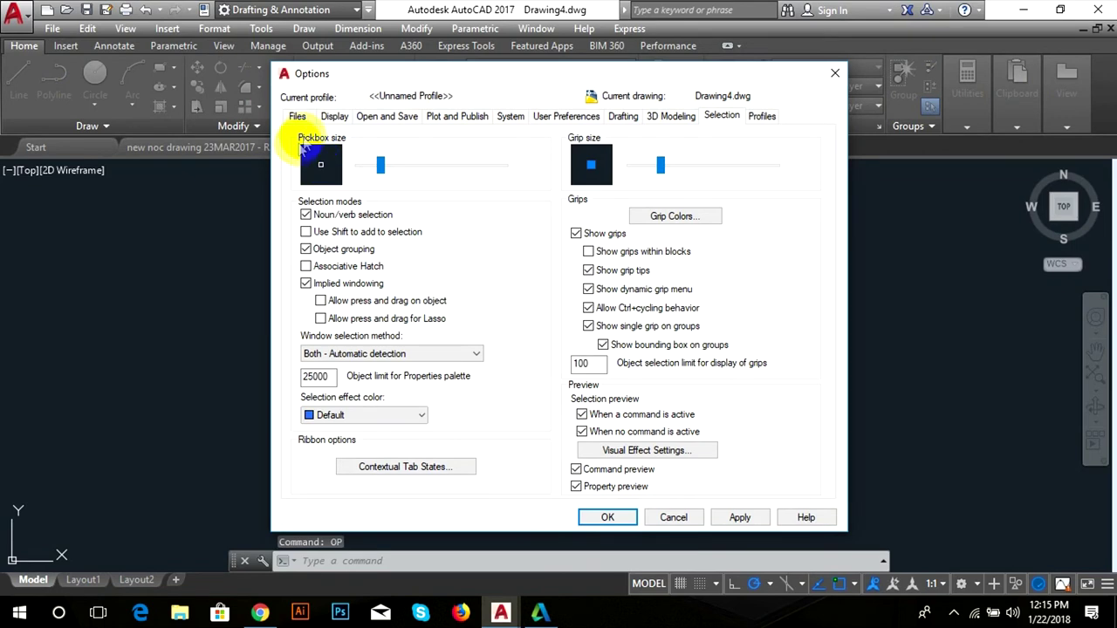
pyautogui.click(835, 74)
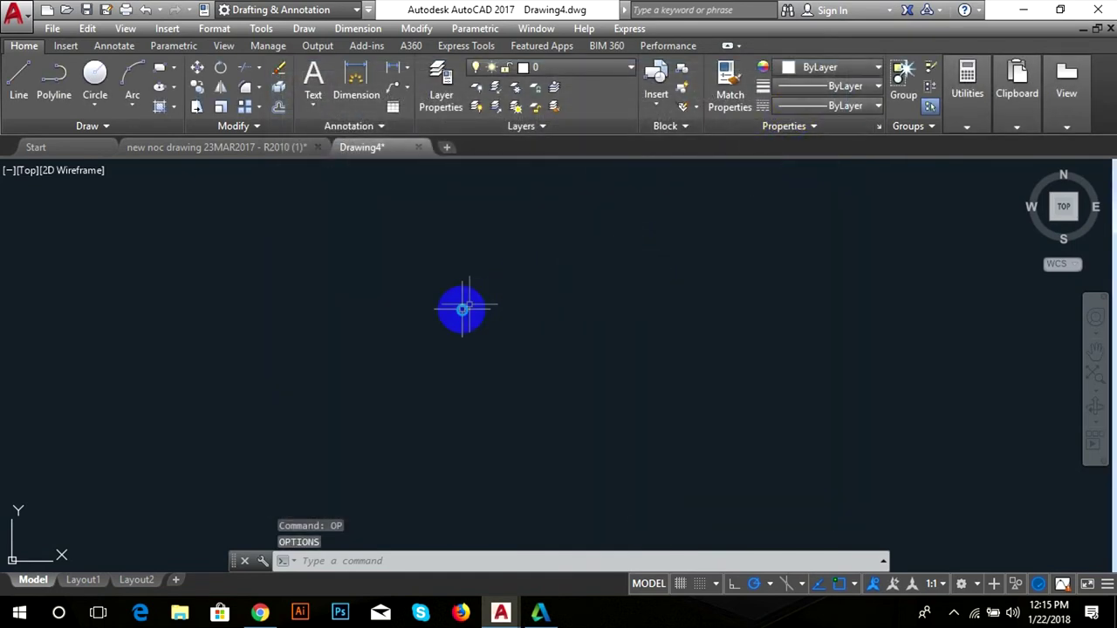
pyautogui.moveTo(566, 274); pyautogui.dragTo(462, 306, button='right')
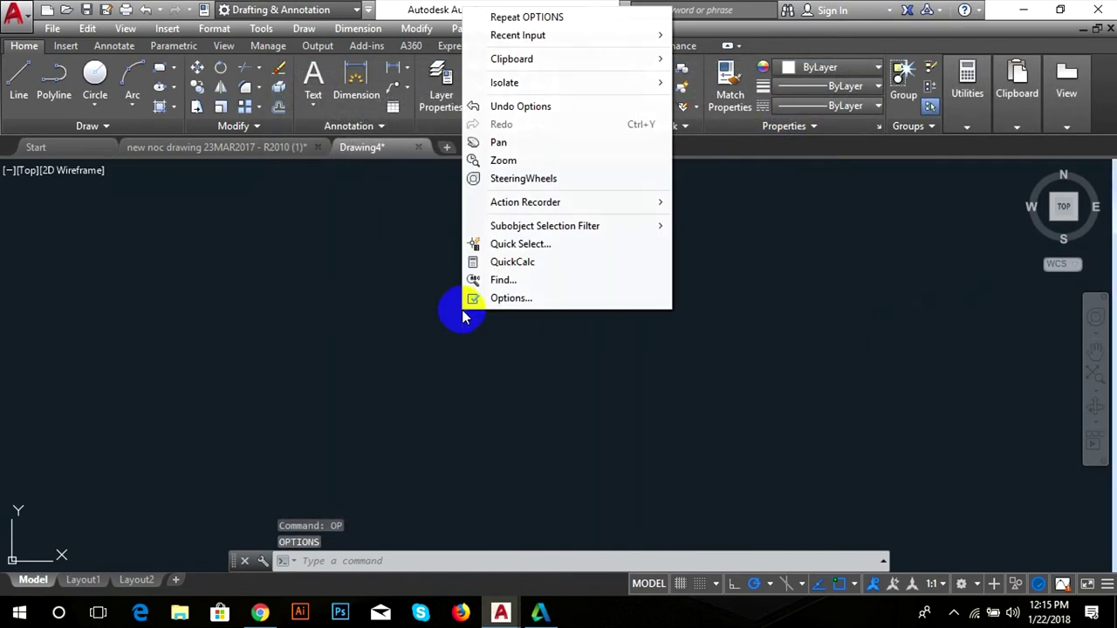
pyautogui.click(532, 301)
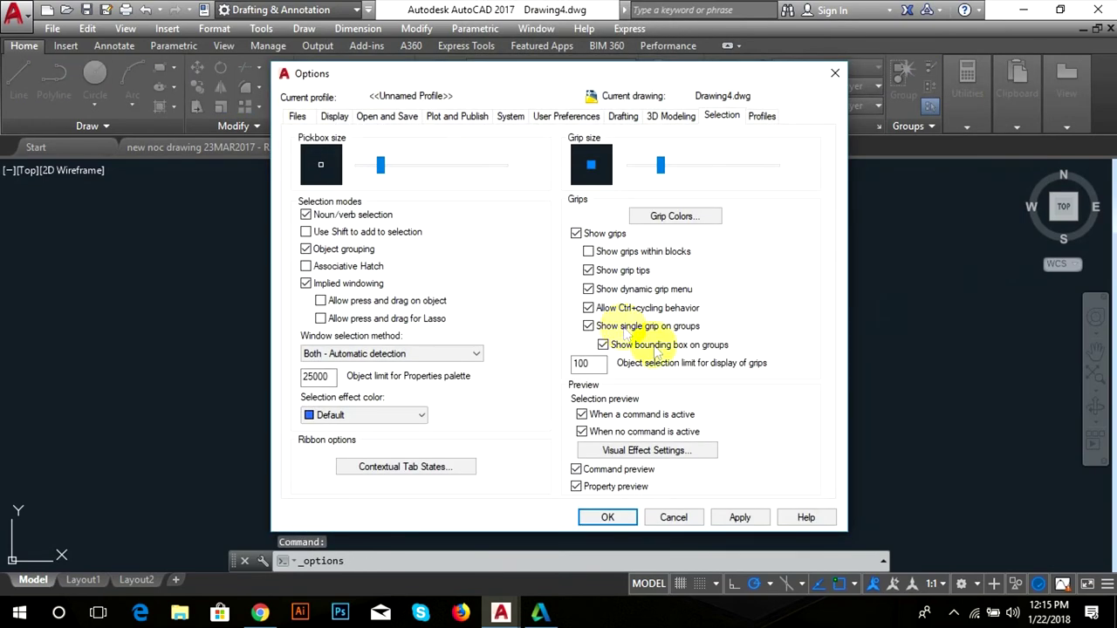
# - On the Display settings, try the Light colour scheme and return to Dark
pyautogui.click(298, 116)
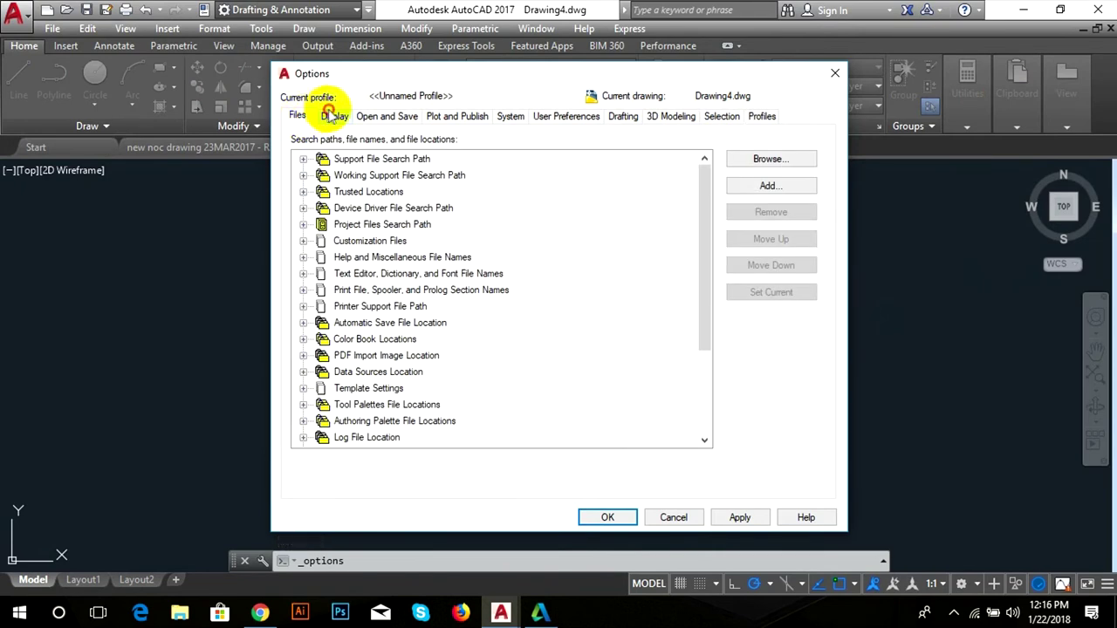
pyautogui.click(333, 116)
pyautogui.click(391, 159)
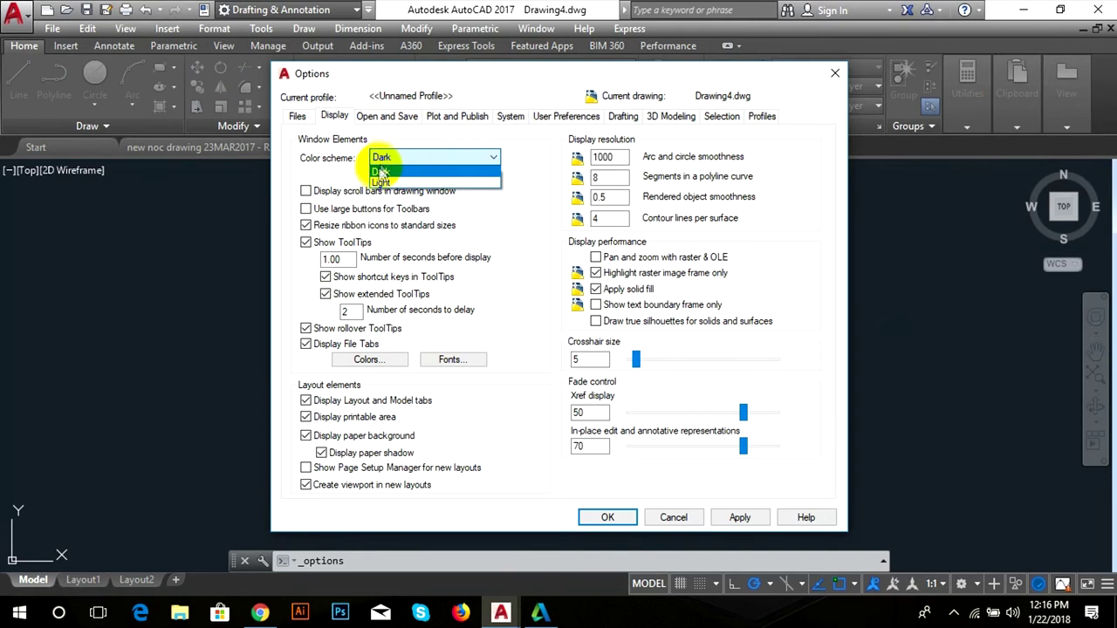
pyautogui.click(381, 172)
pyautogui.click(386, 159)
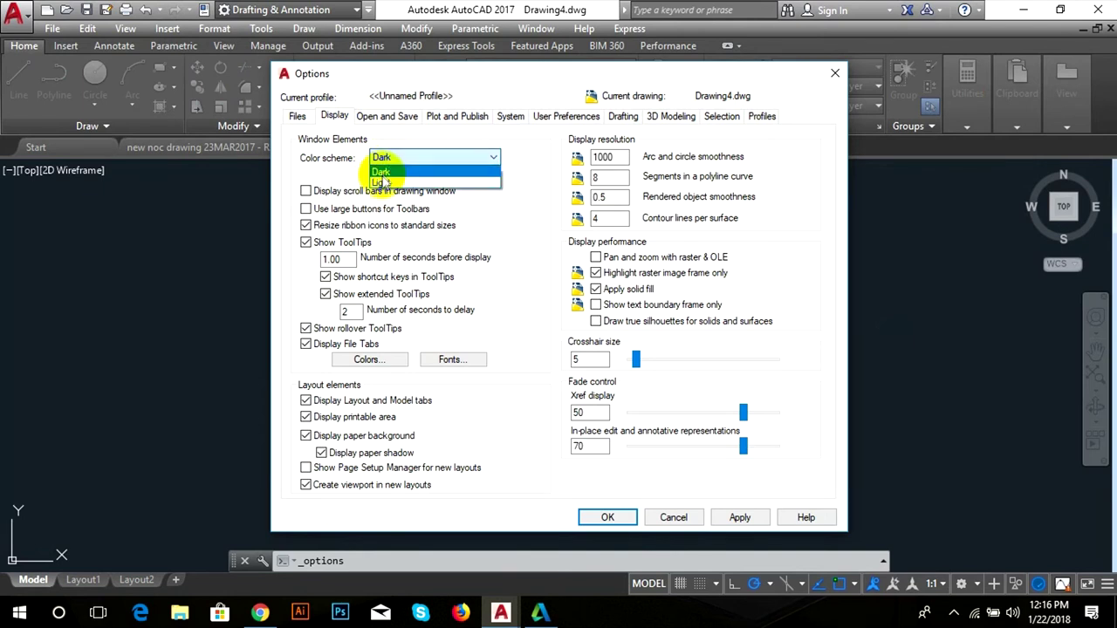
pyautogui.click(381, 181)
pyautogui.click(393, 159)
pyautogui.click(384, 172)
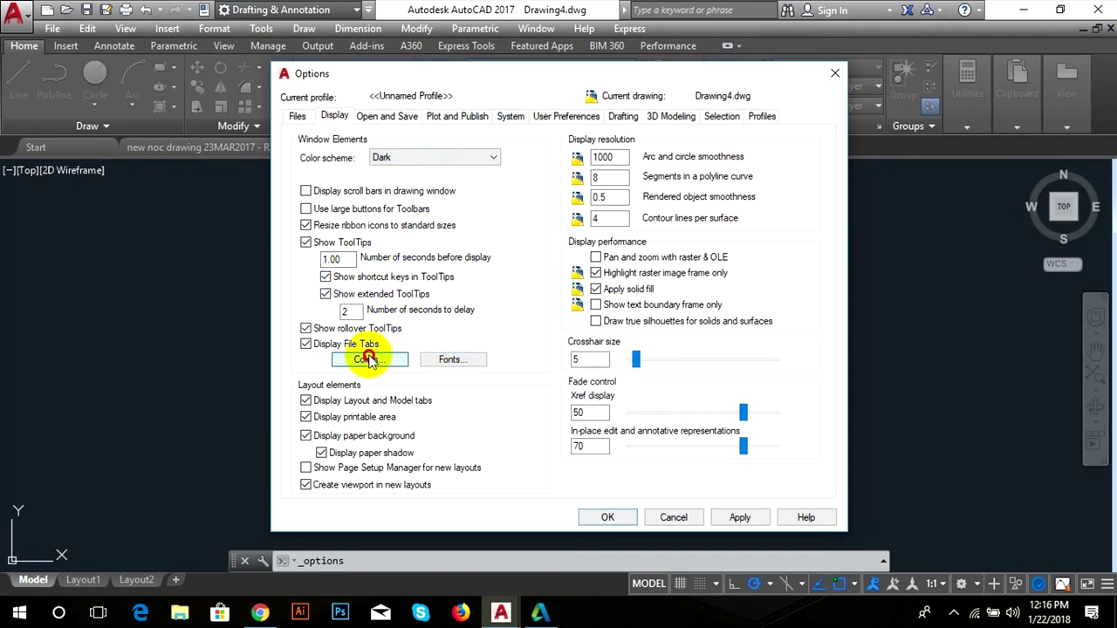
pyautogui.click(369, 359)
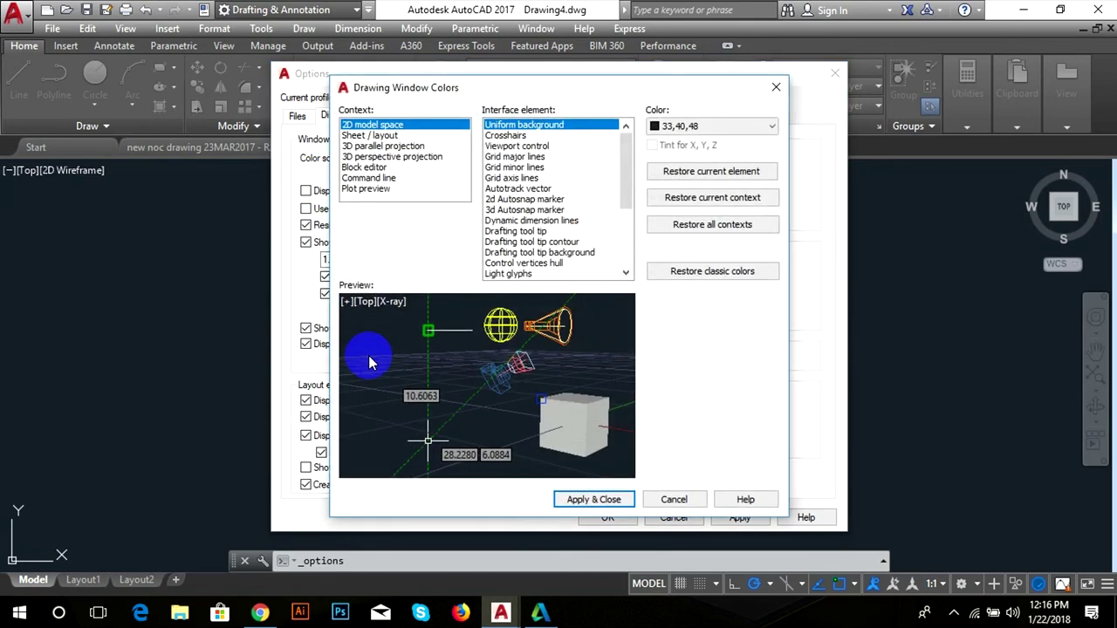
# - Try a Red model space background, then restore it to 33,40,48
pyautogui.click(700, 125)
pyautogui.click(668, 142)
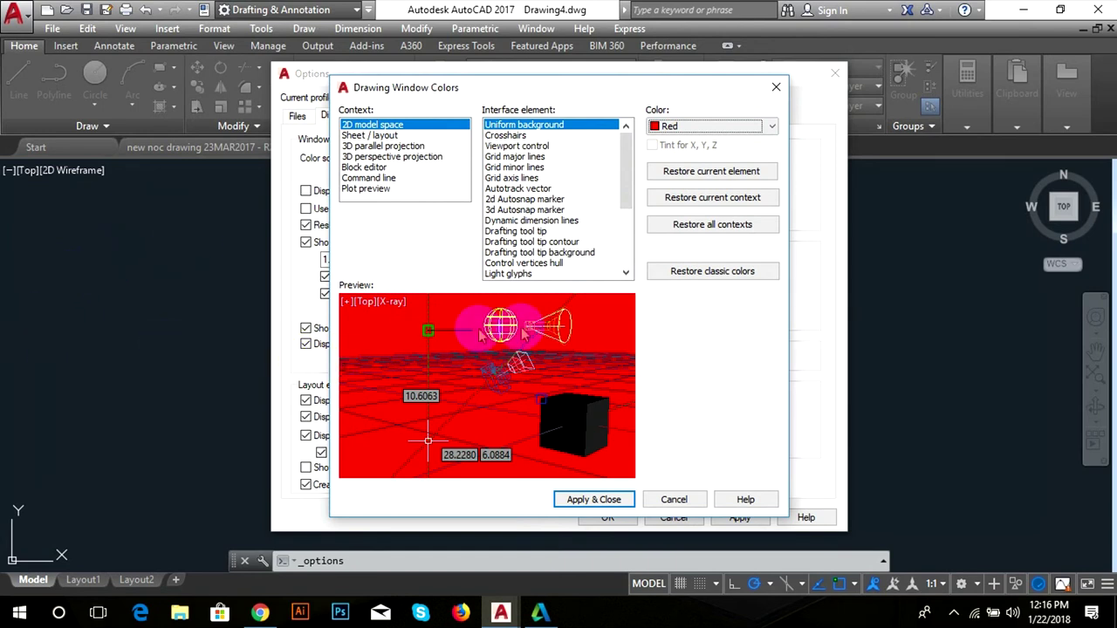
pyautogui.click(750, 127)
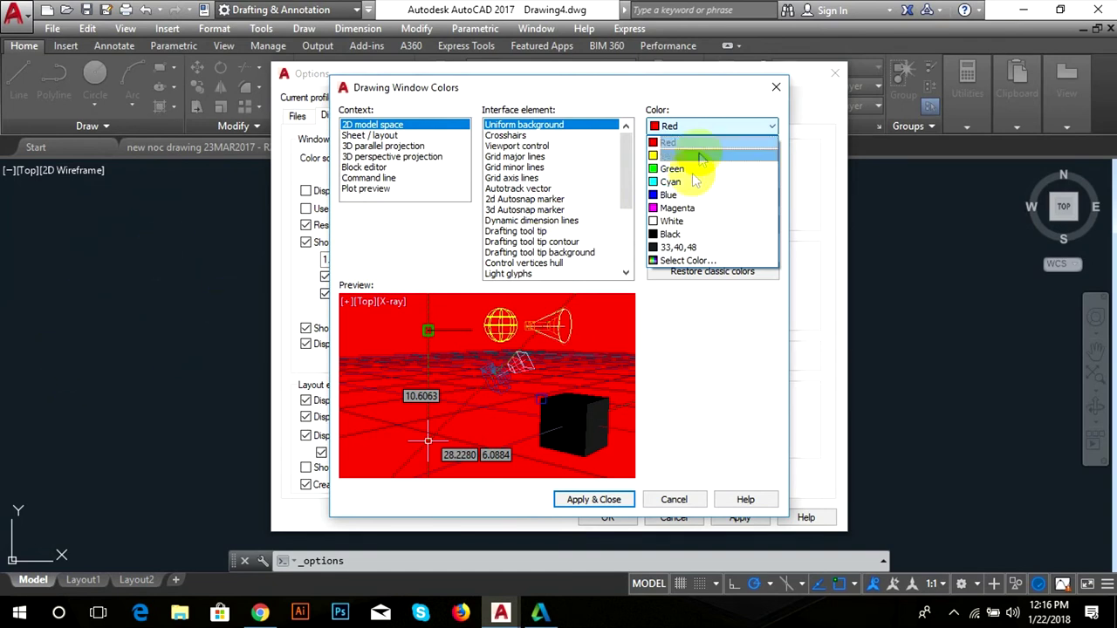
pyautogui.click(678, 247)
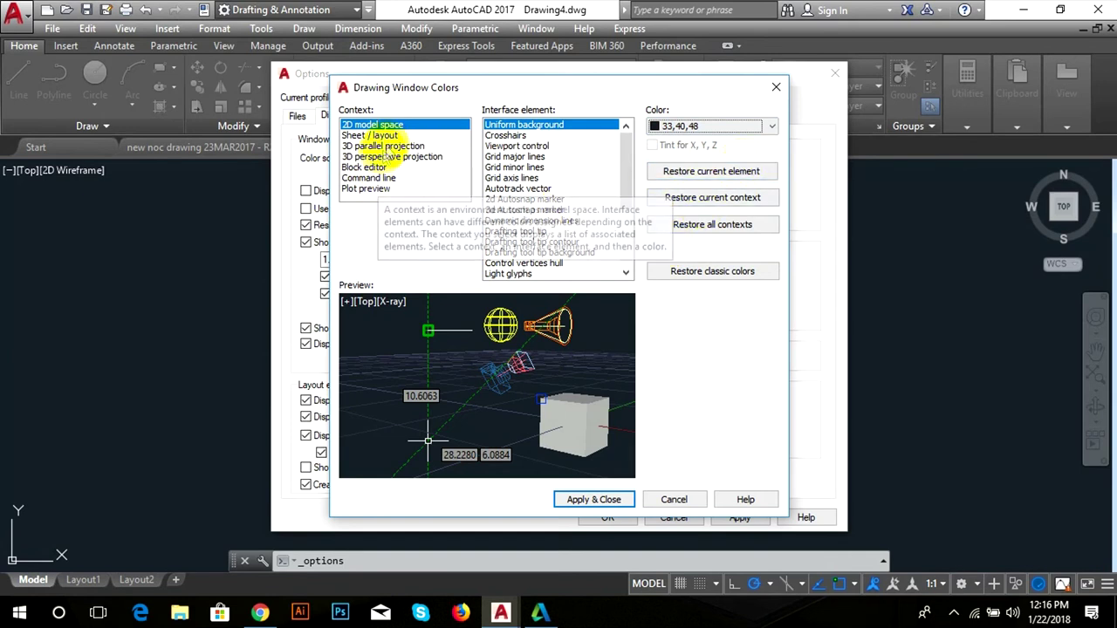
# - Apply the window colours, then reopen them to check the White crosshairs colour
pyautogui.click(514, 137)
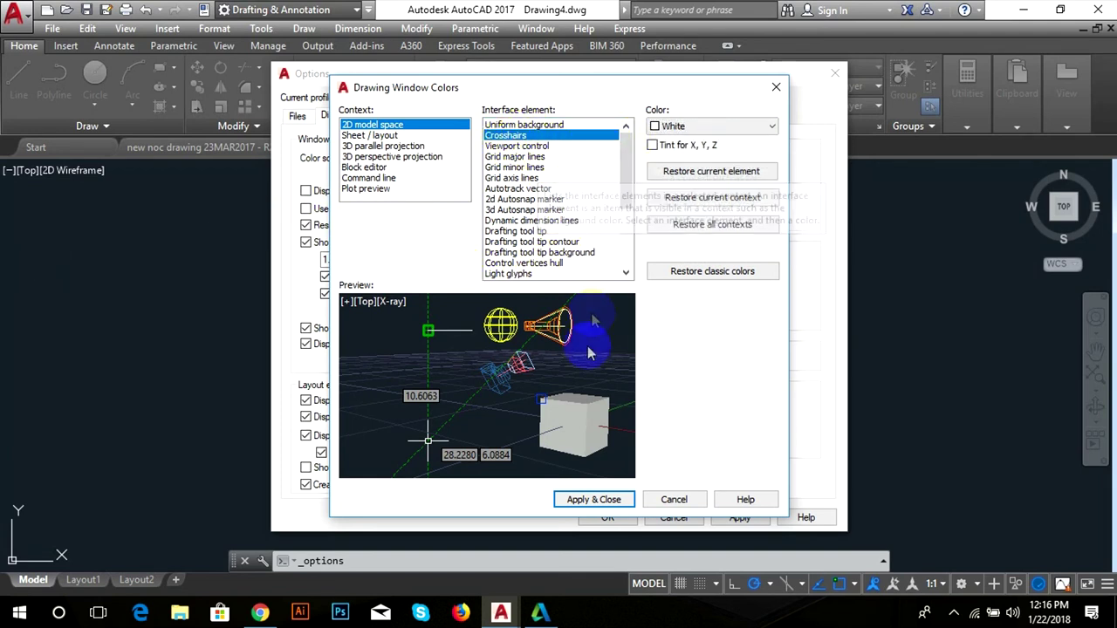
pyautogui.click(601, 500)
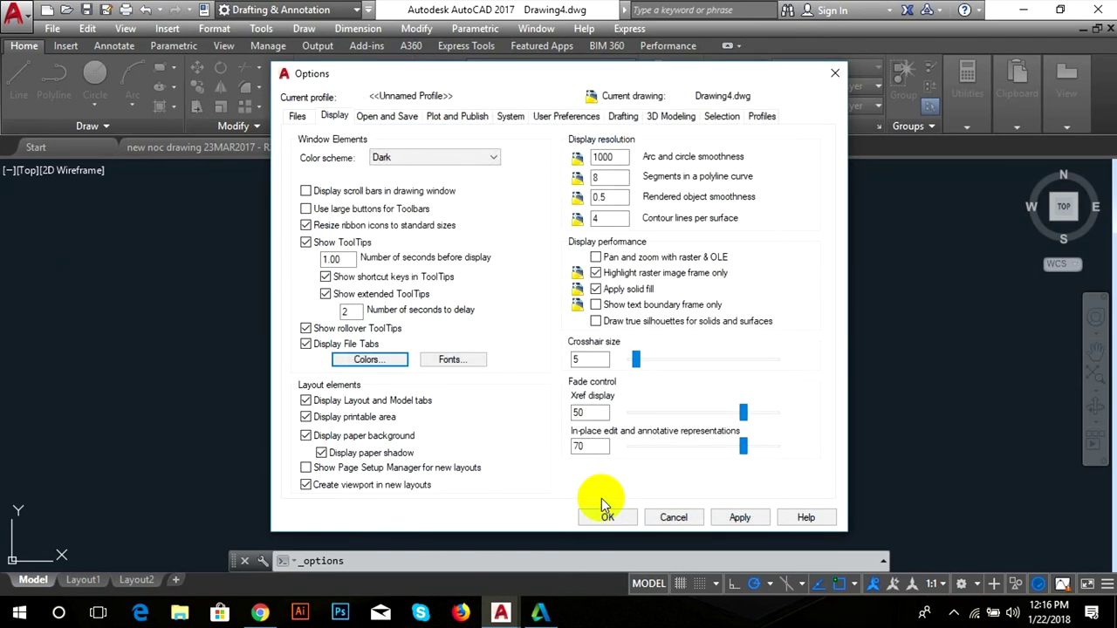
pyautogui.click(369, 360)
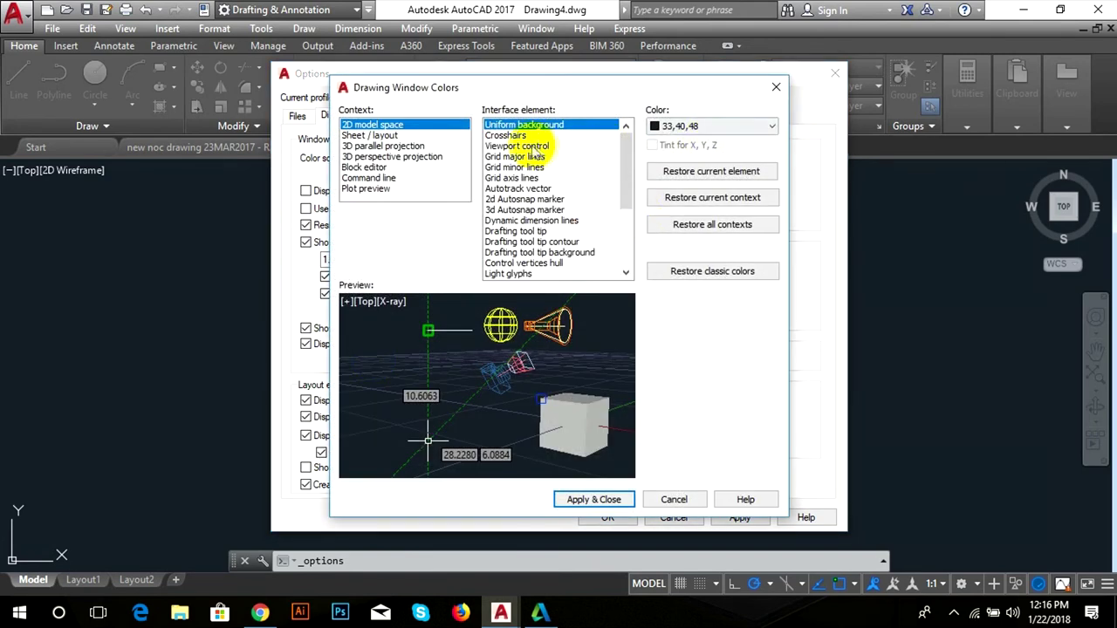
pyautogui.click(511, 135)
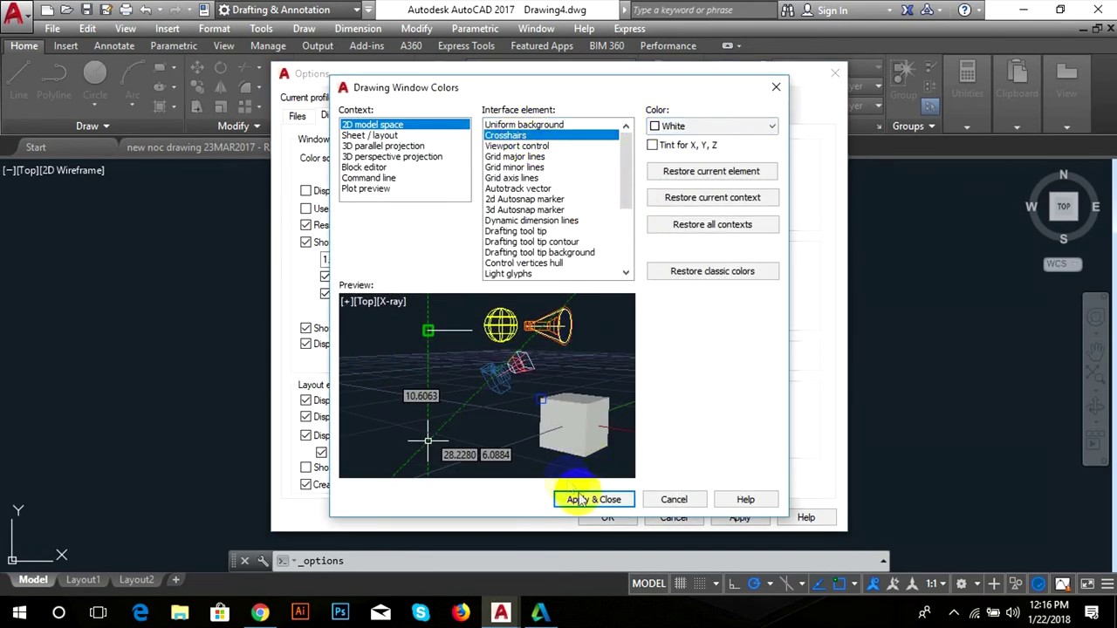
# - Close the window colours and browse the Open and Save, Plot and Publish, System and User Preferences settings
pyautogui.click(660, 501)
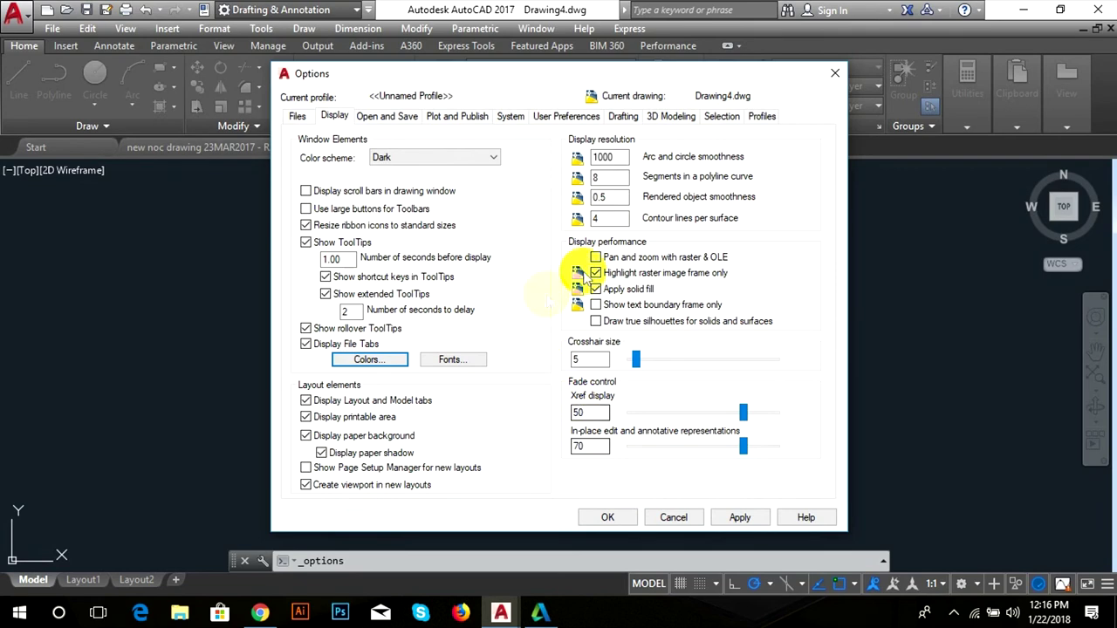
pyautogui.click(401, 118)
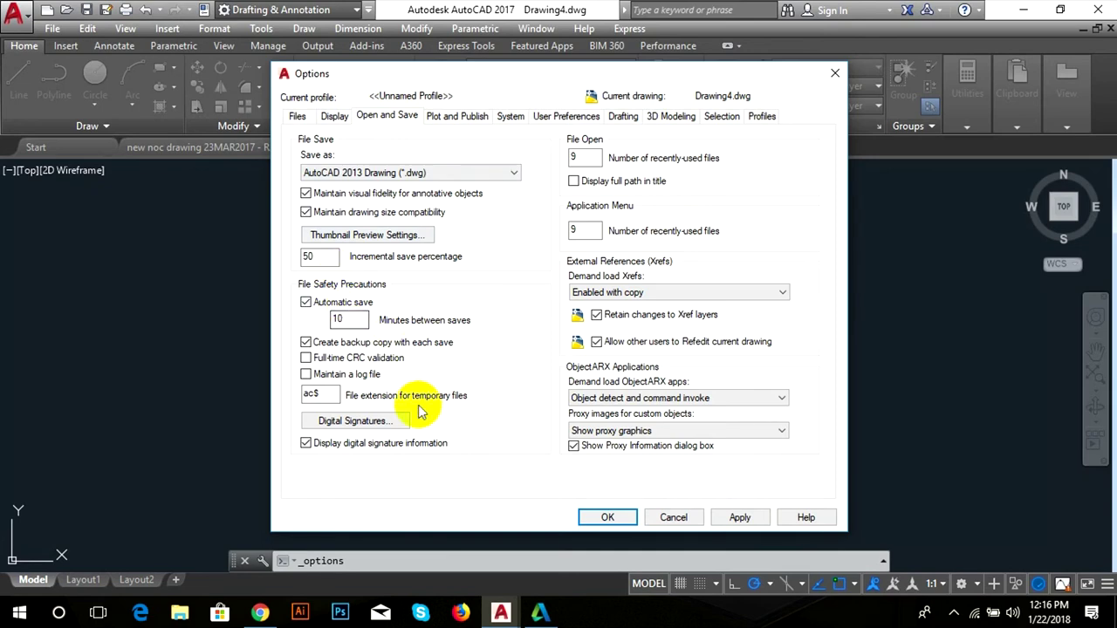
pyautogui.click(453, 117)
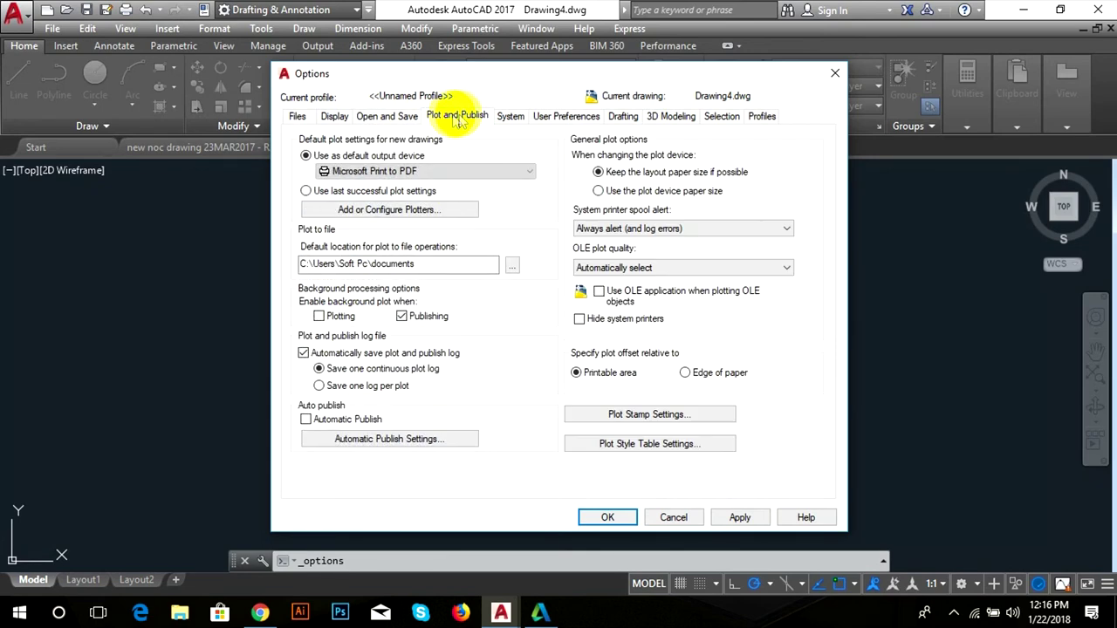
pyautogui.click(503, 117)
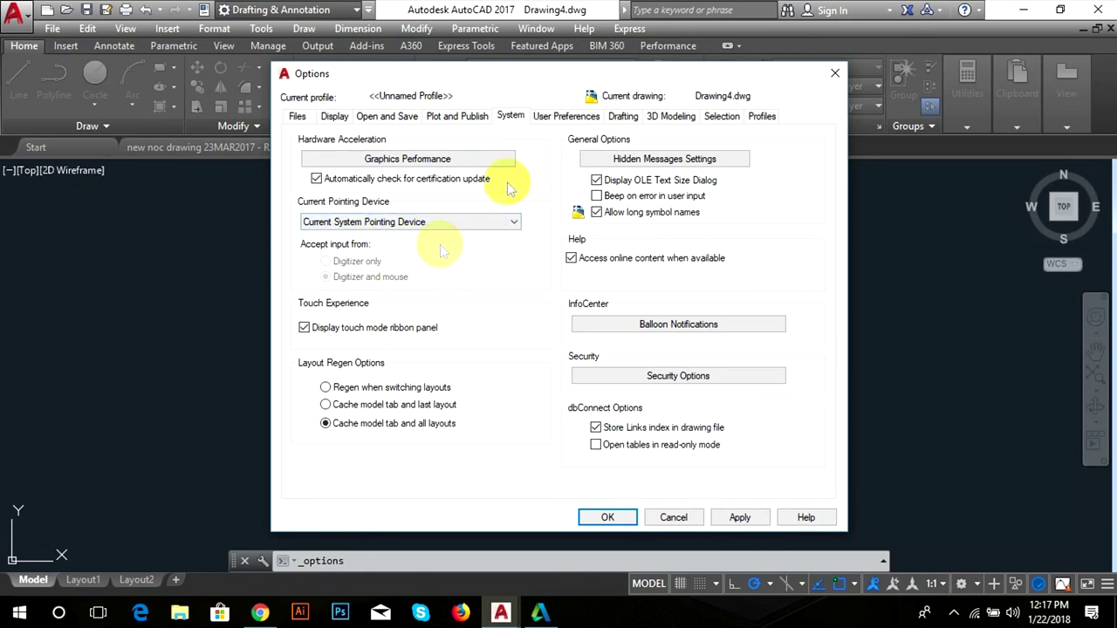
pyautogui.click(559, 122)
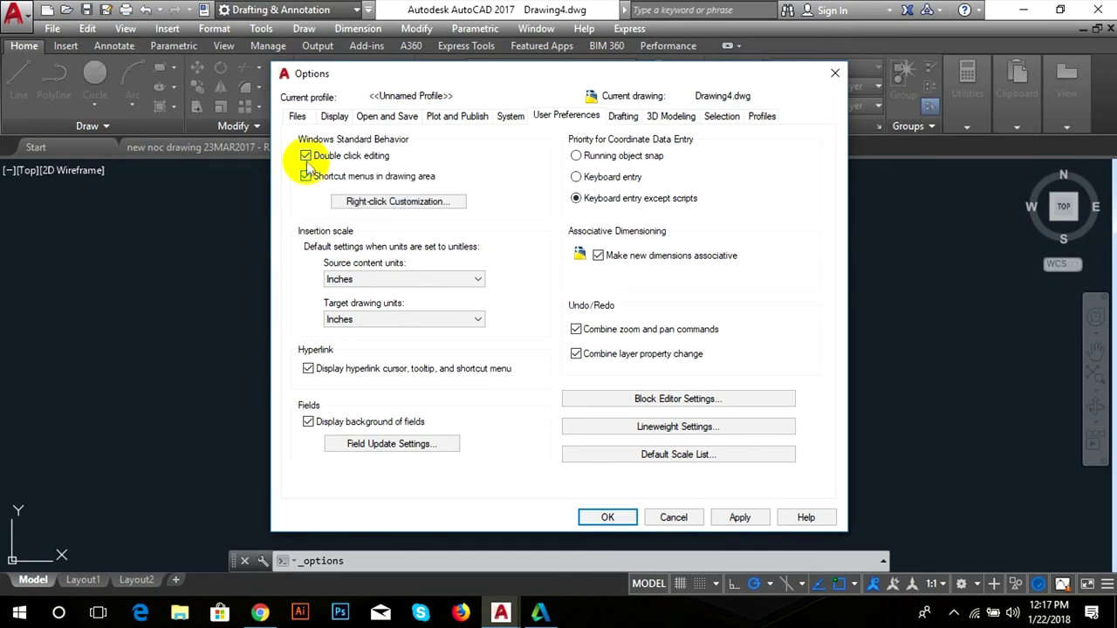
pyautogui.click(382, 204)
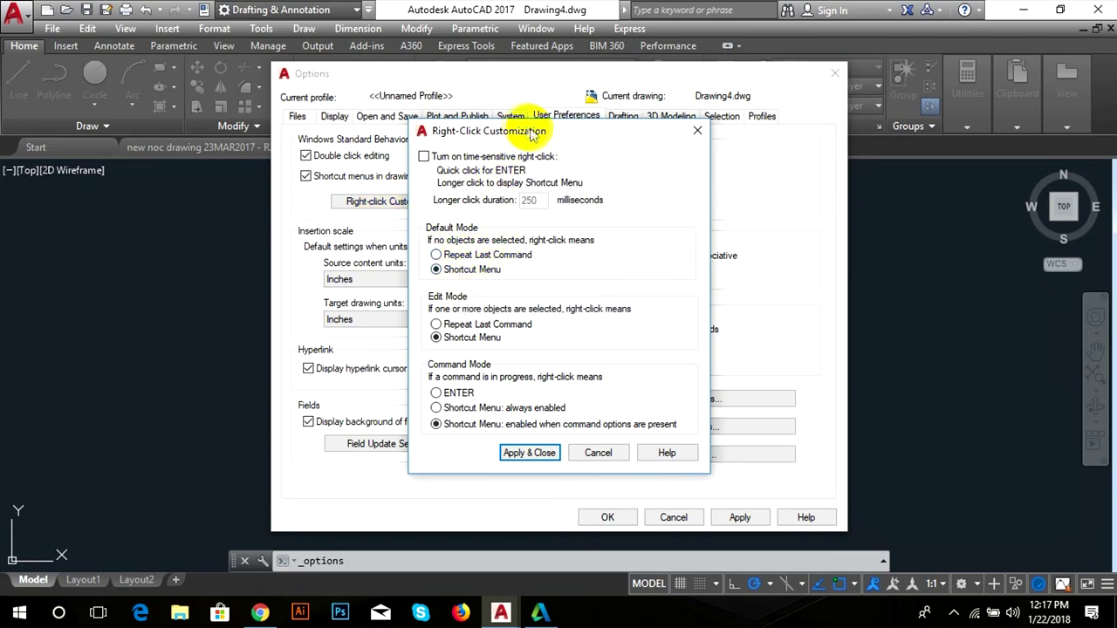
# - Set right-click to Repeat Last Command in Default and Edit modes and ENTER in Command mode
pyautogui.moveTo(549, 137); pyautogui.dragTo(723, 88)
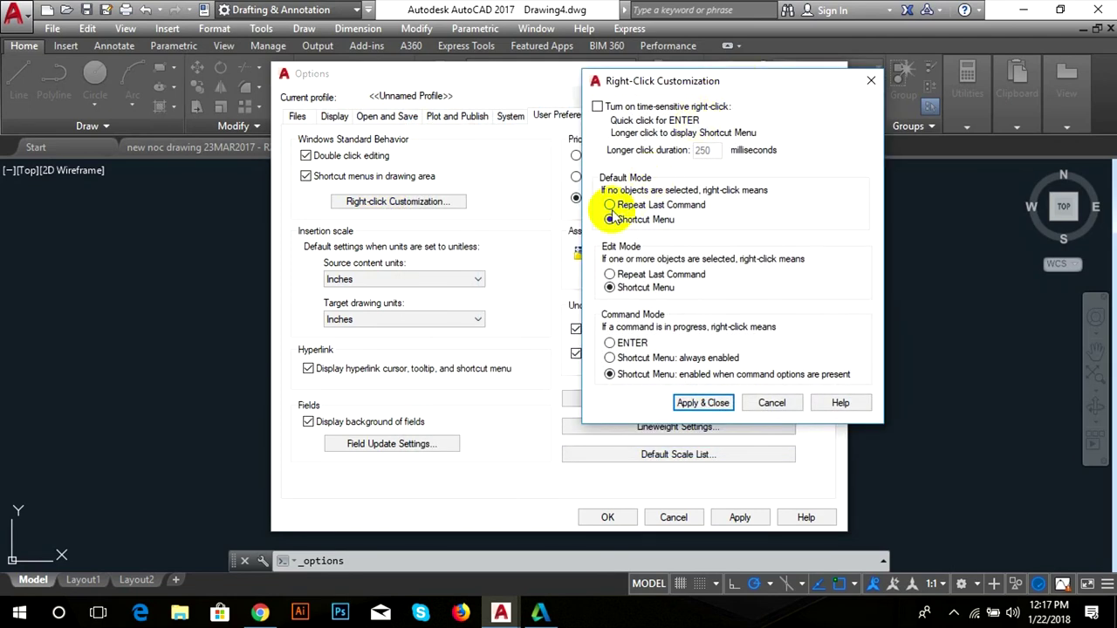
pyautogui.click(610, 205)
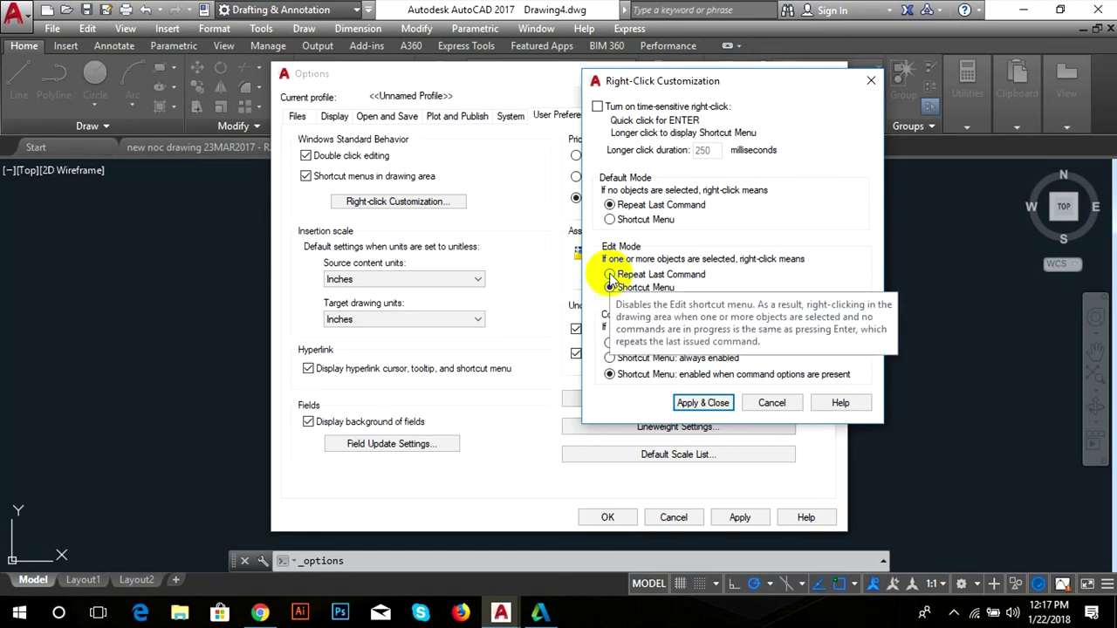
pyautogui.click(609, 275)
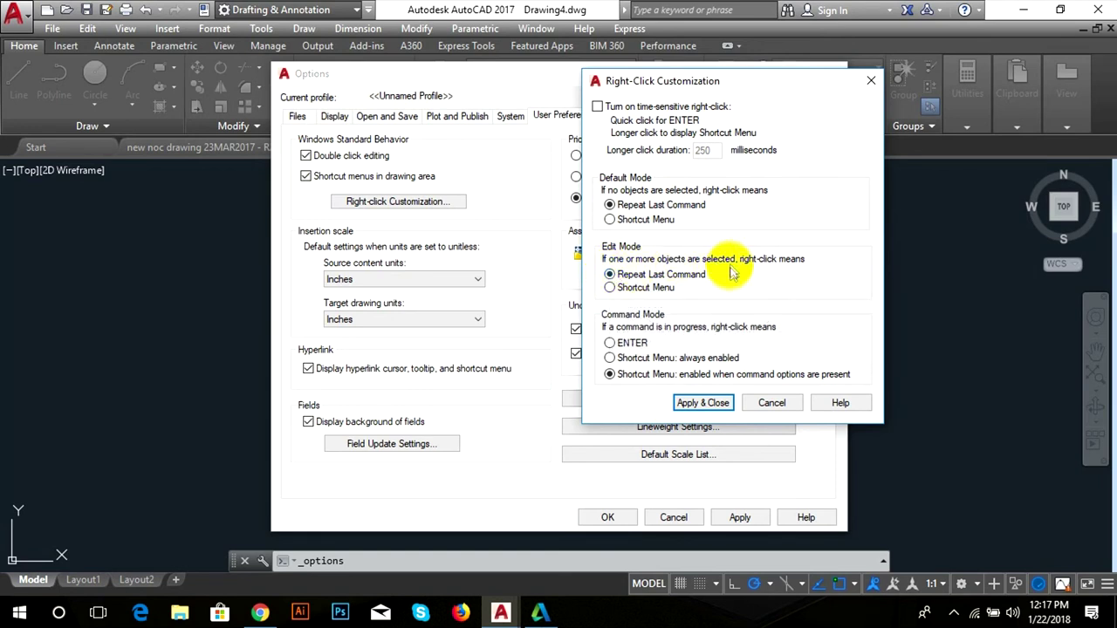
pyautogui.click(609, 343)
pyautogui.click(704, 403)
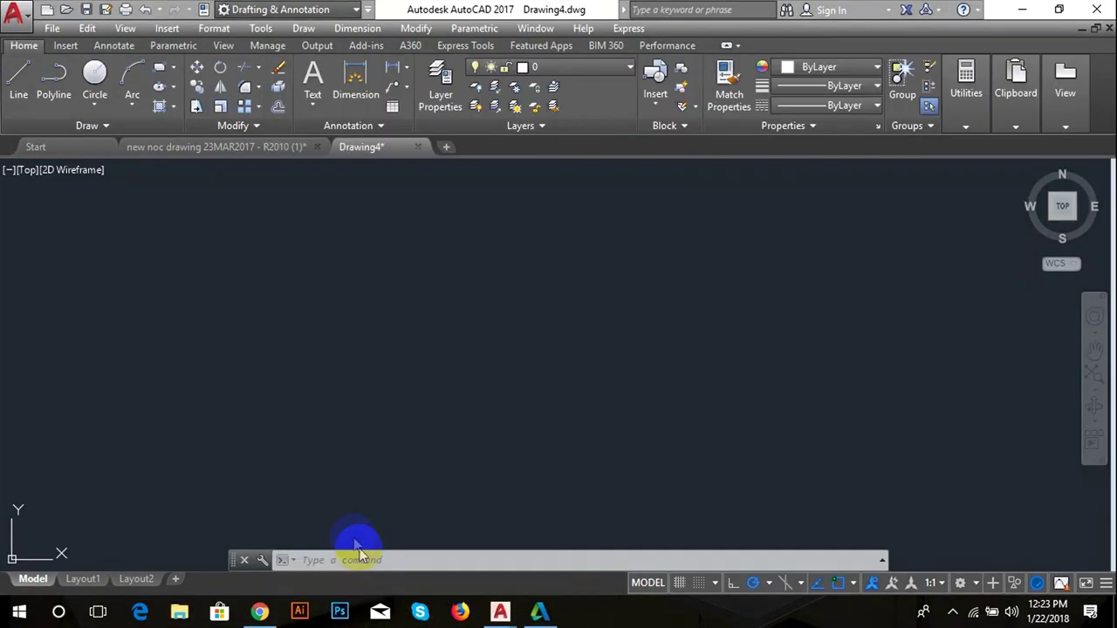
# - Reopen Options from Tools > Options to verify the User Preferences changes
pyautogui.click(366, 559)
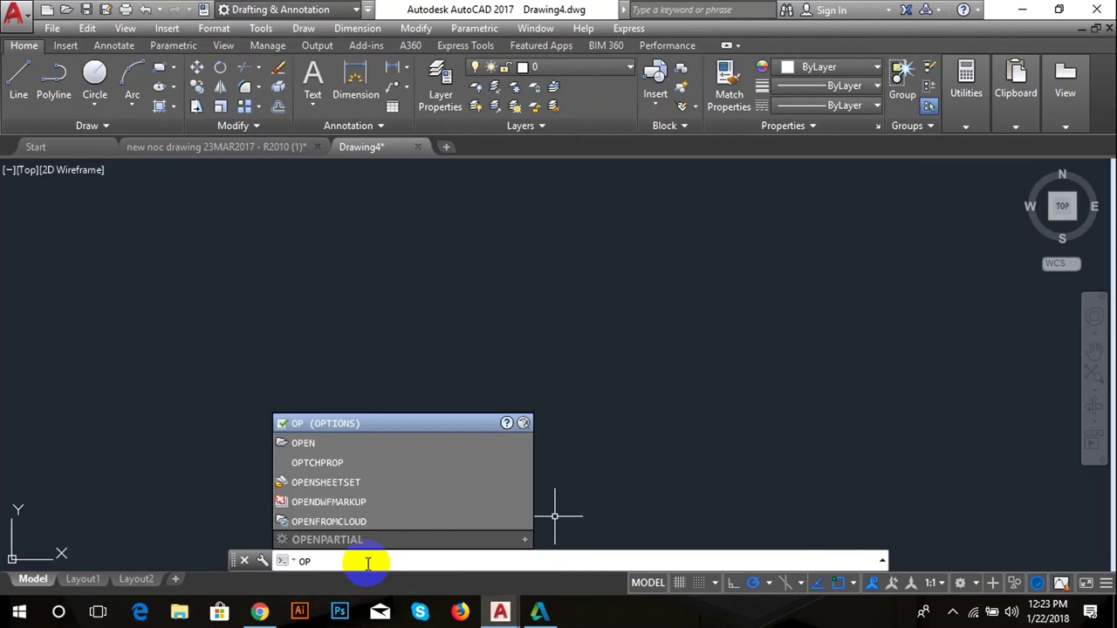
pyautogui.press('Return')
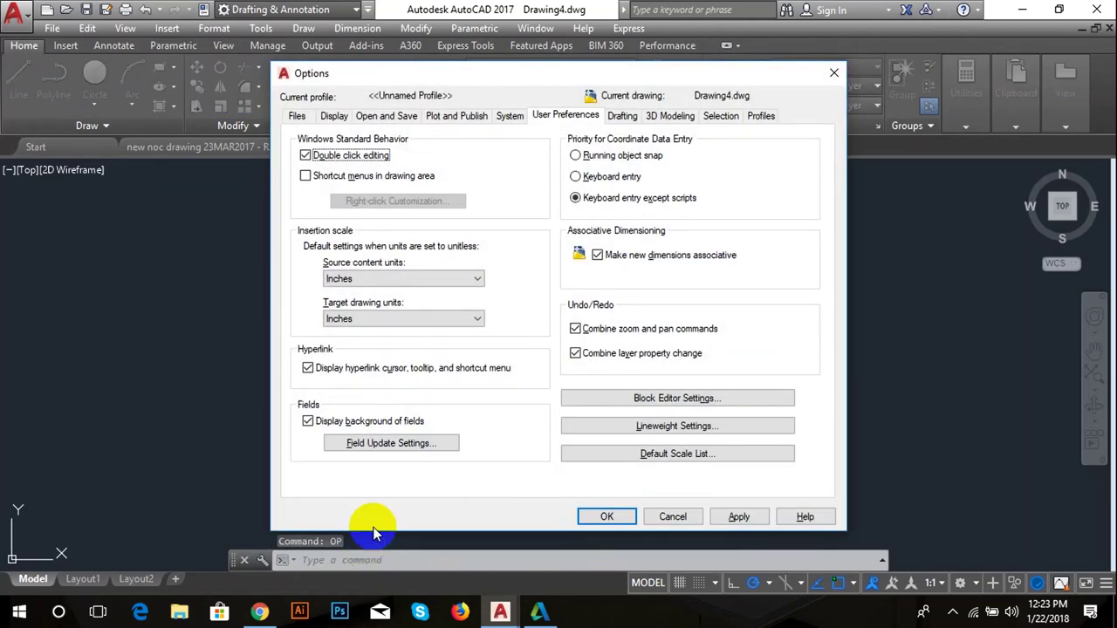
pyautogui.click(835, 75)
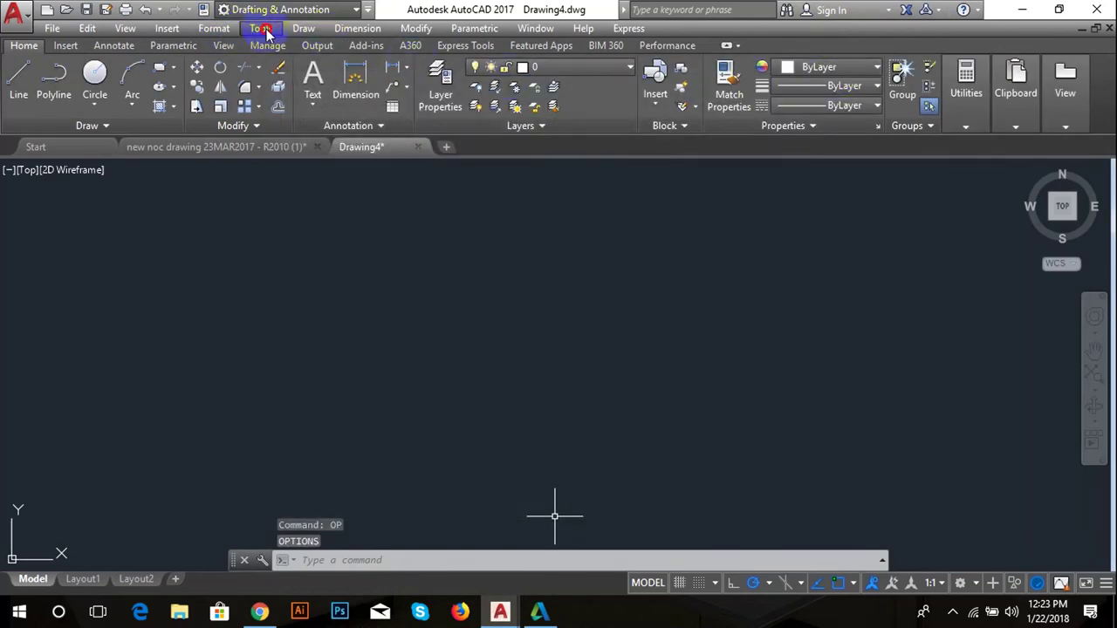
pyautogui.click(261, 29)
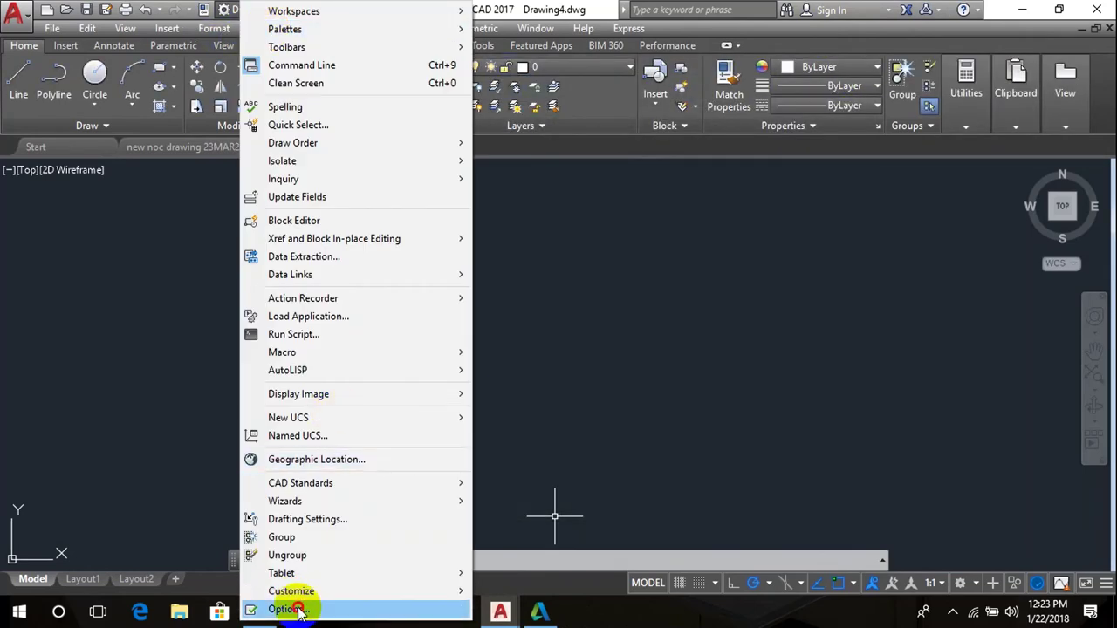
pyautogui.click(298, 609)
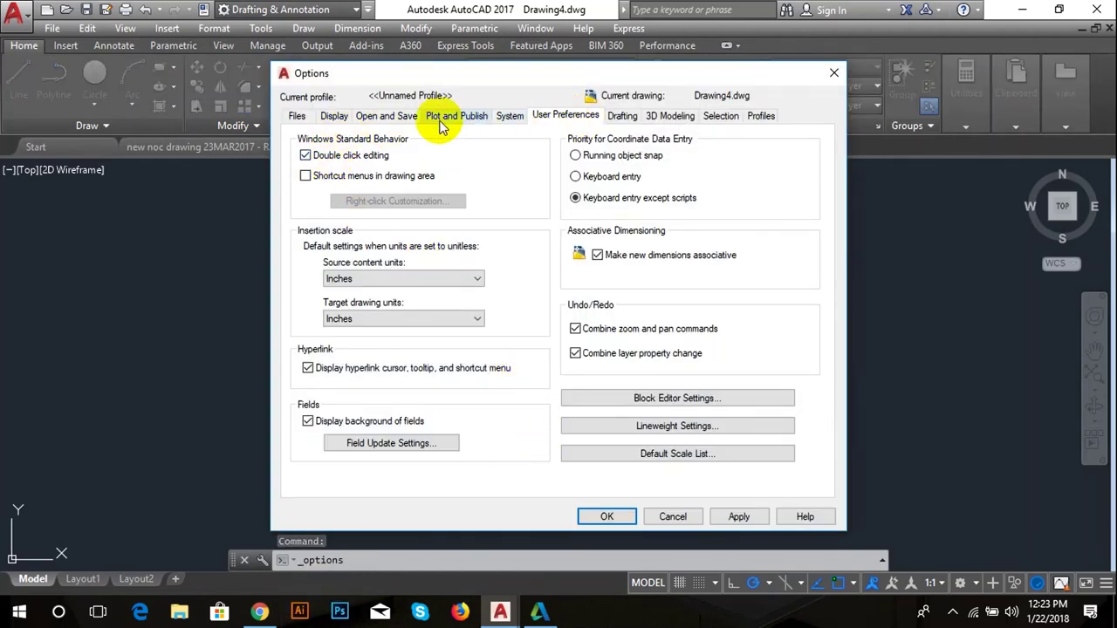
# - Turn off 'Allow press and drag for Lasso' selection, then bring up the Display settings
pyautogui.click(728, 116)
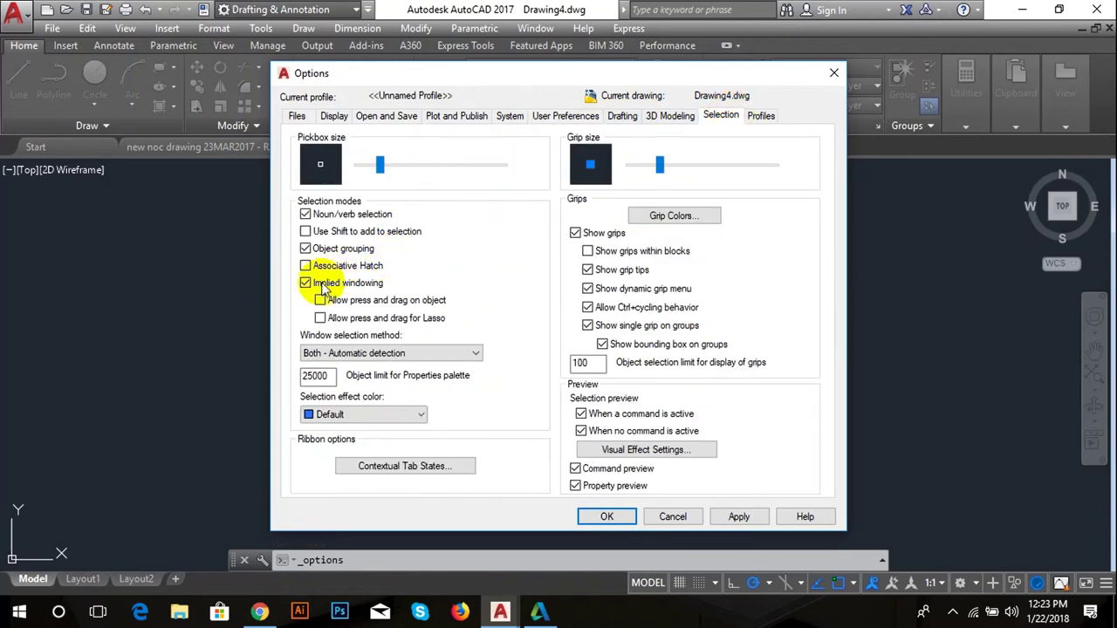
pyautogui.click(320, 318)
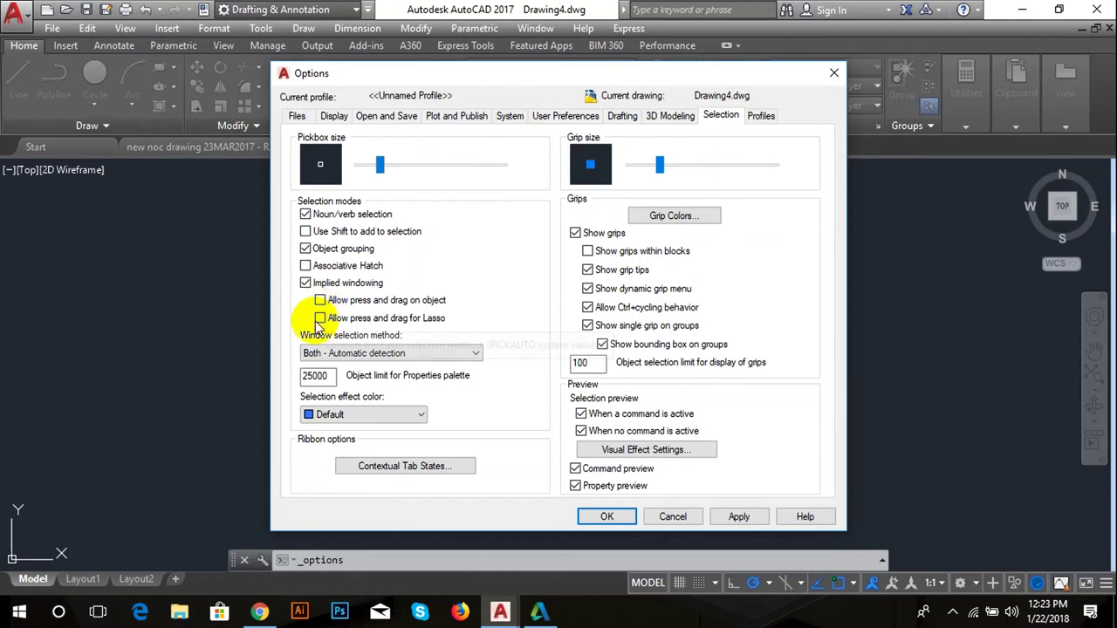
pyautogui.click(319, 318)
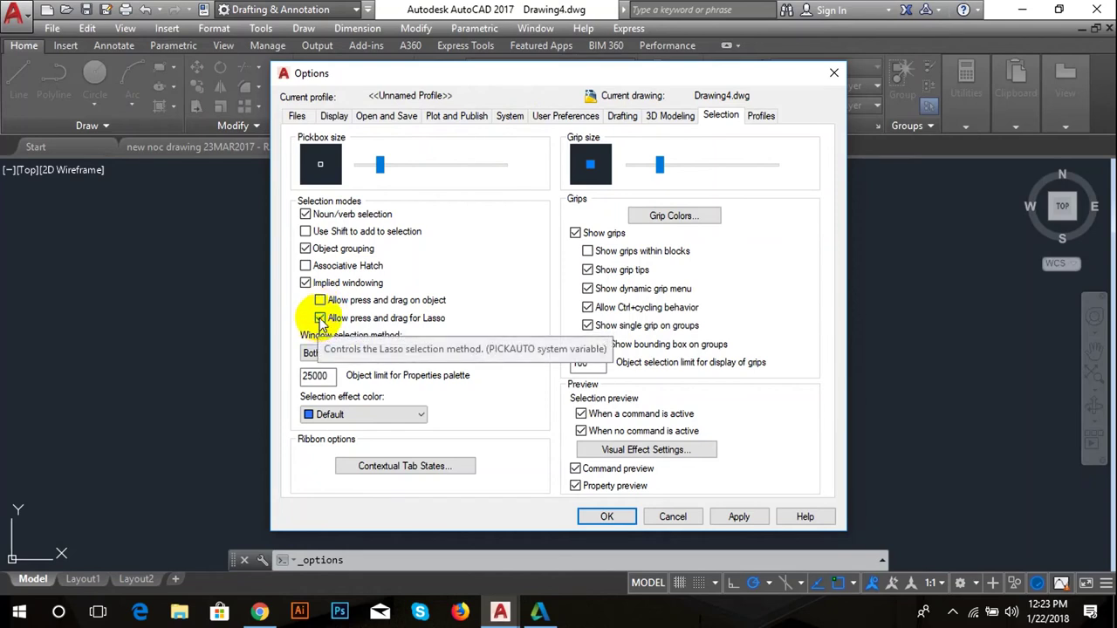
pyautogui.click(320, 319)
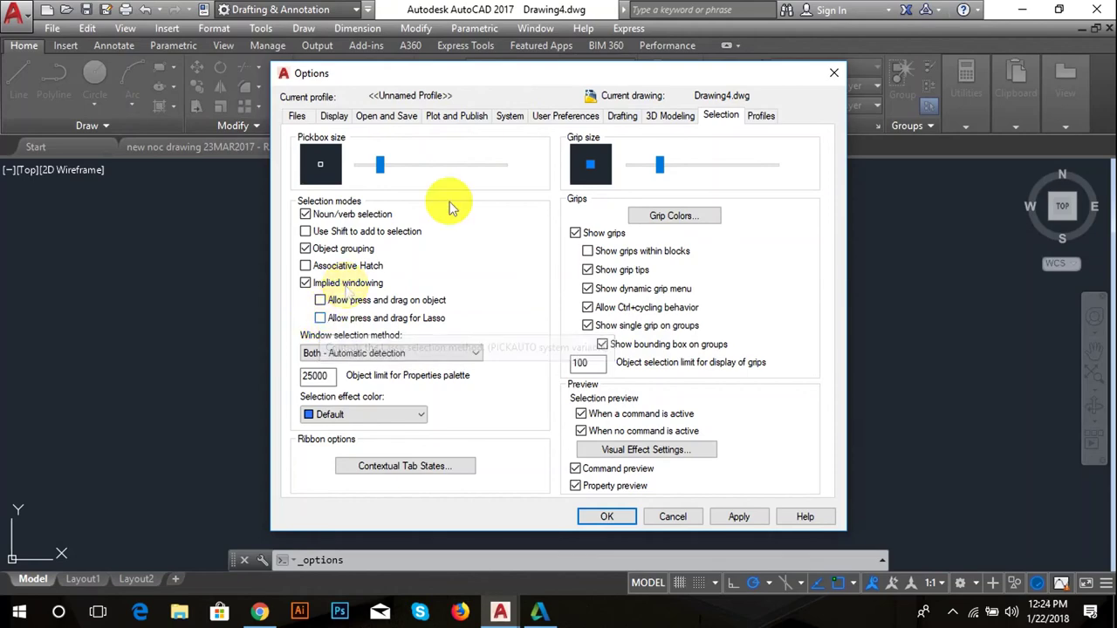
pyautogui.click(330, 116)
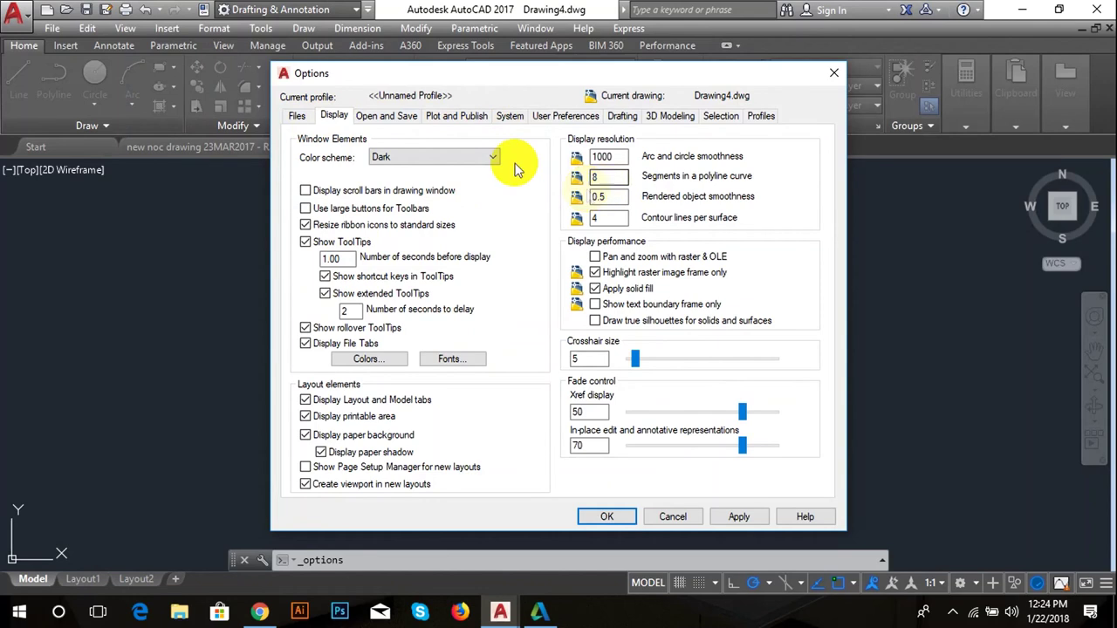
# - Enable shortcut menus in the drawing area under User Preferences
pyautogui.click(563, 120)
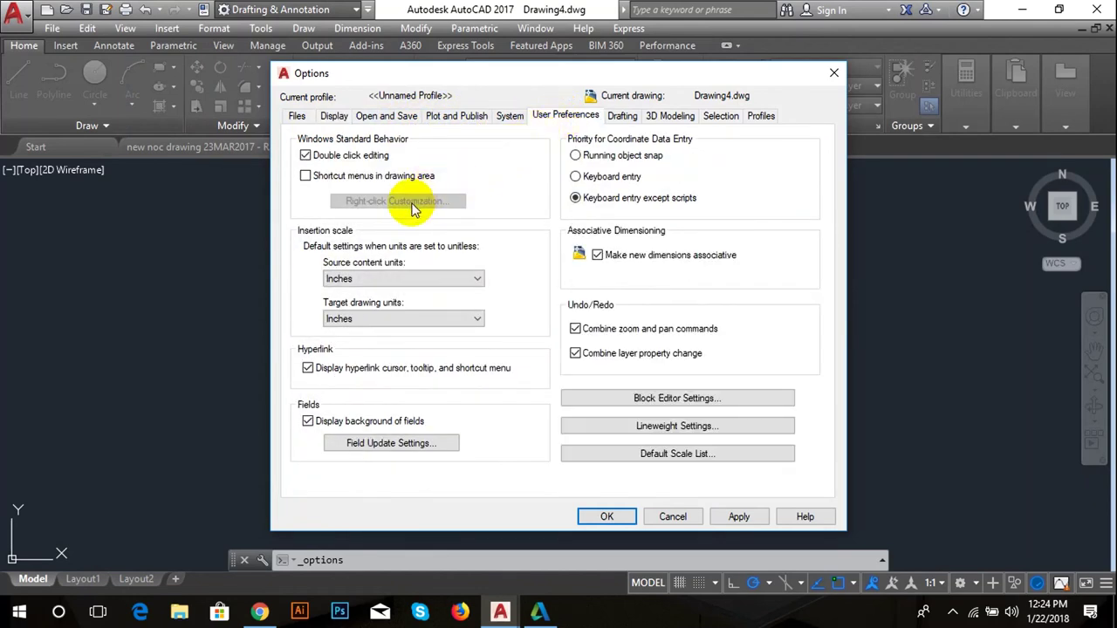
pyautogui.click(307, 175)
pyautogui.click(305, 176)
pyautogui.click(306, 176)
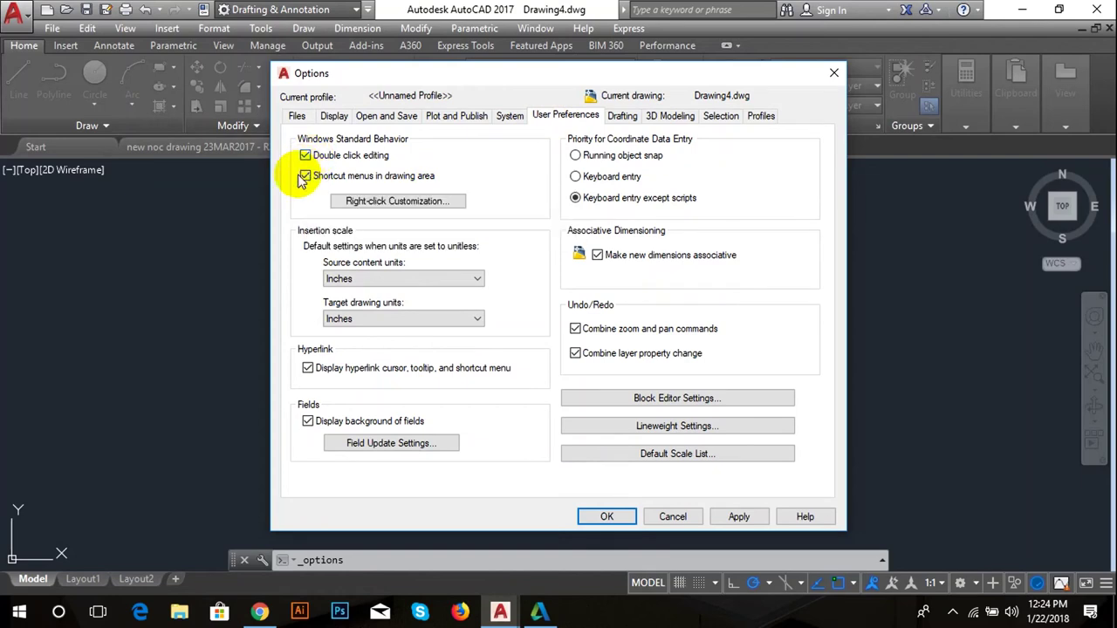
pyautogui.click(305, 176)
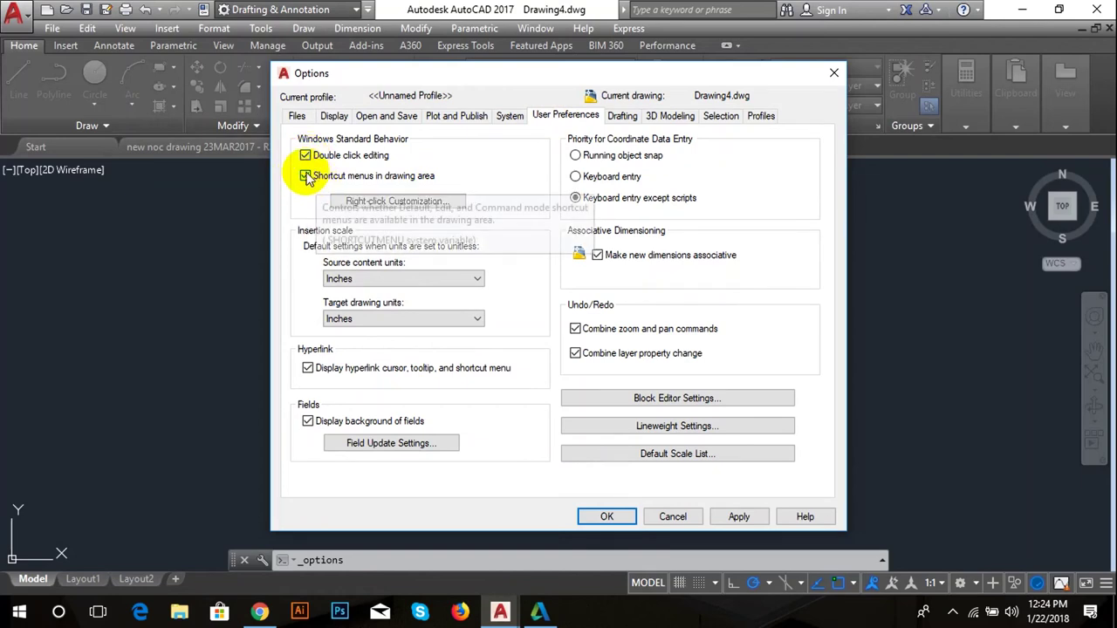
# - Make right-click Repeat Last Command when idle and ENTER during commands, then apply and close Options
pyautogui.click(377, 203)
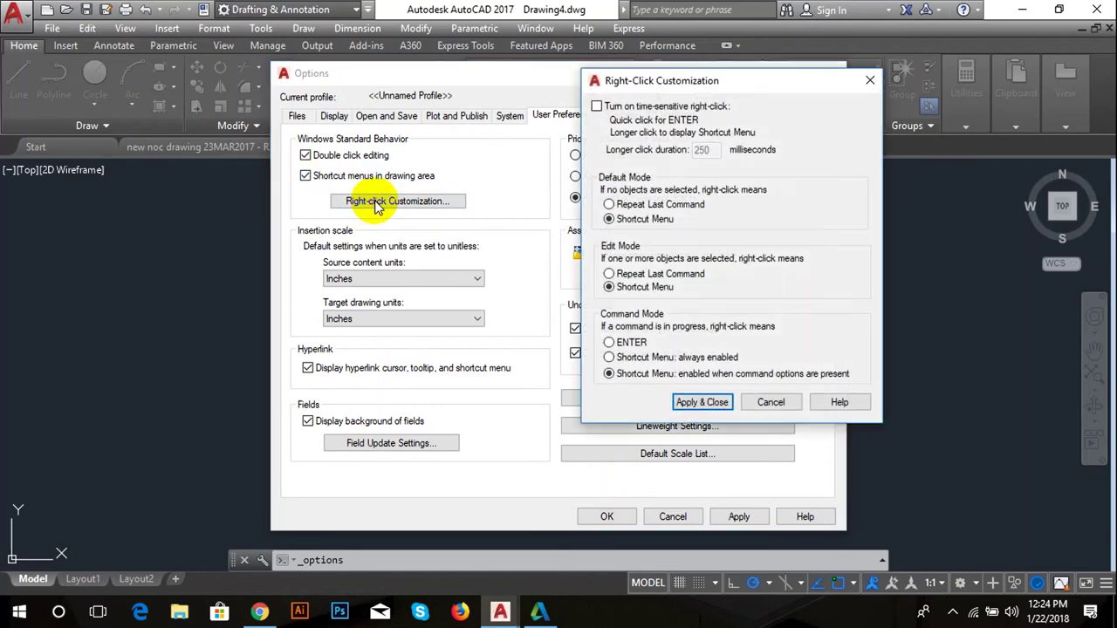
pyautogui.click(609, 205)
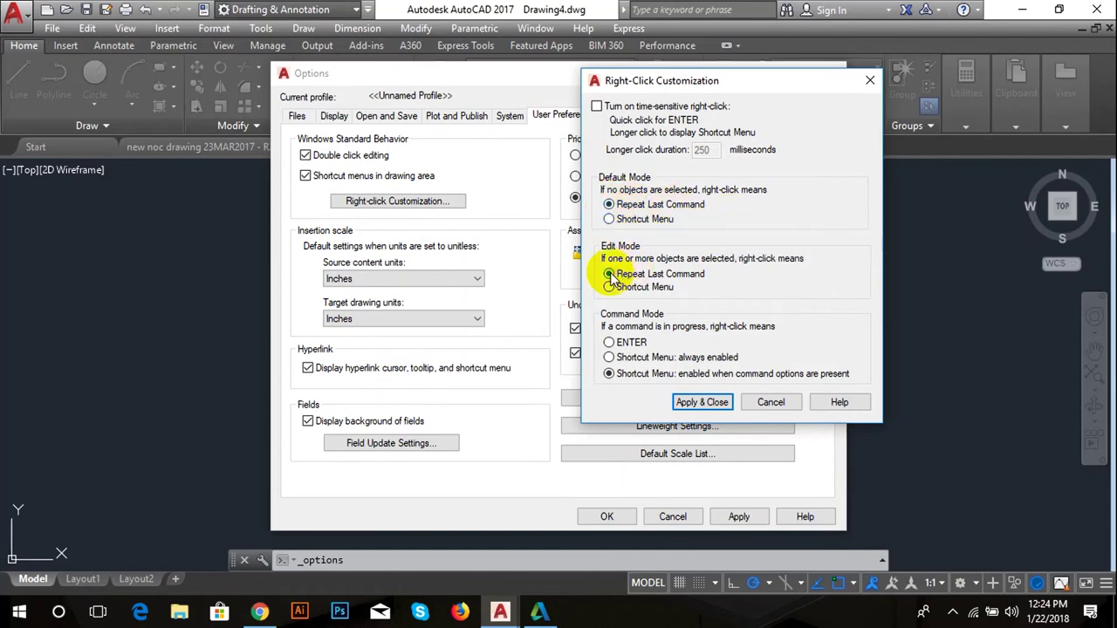
pyautogui.click(608, 343)
pyautogui.click(701, 403)
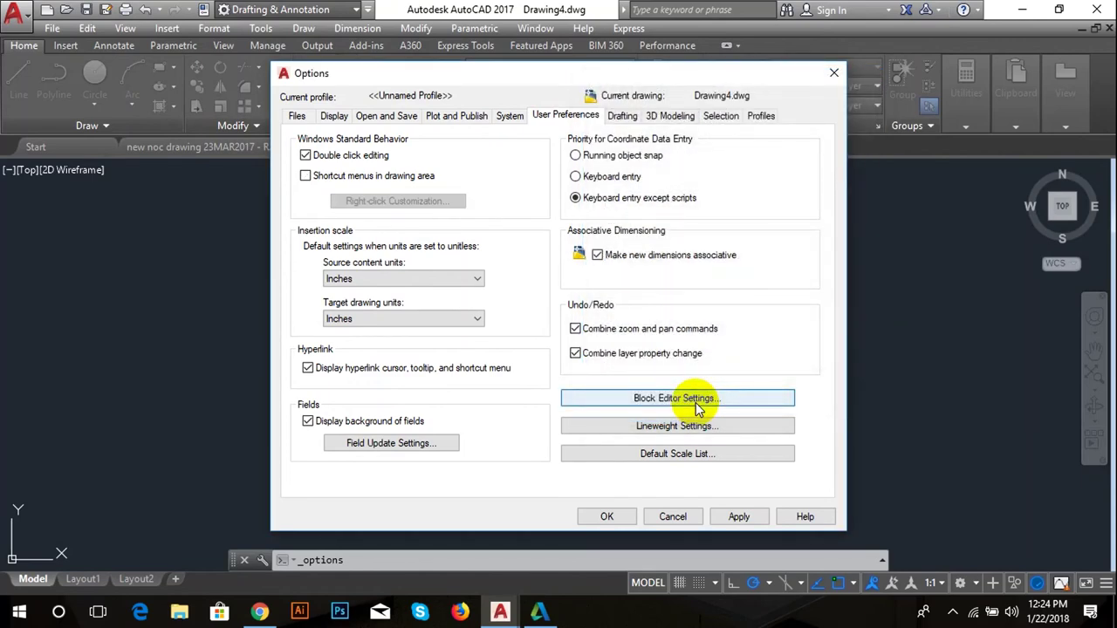
pyautogui.click(735, 517)
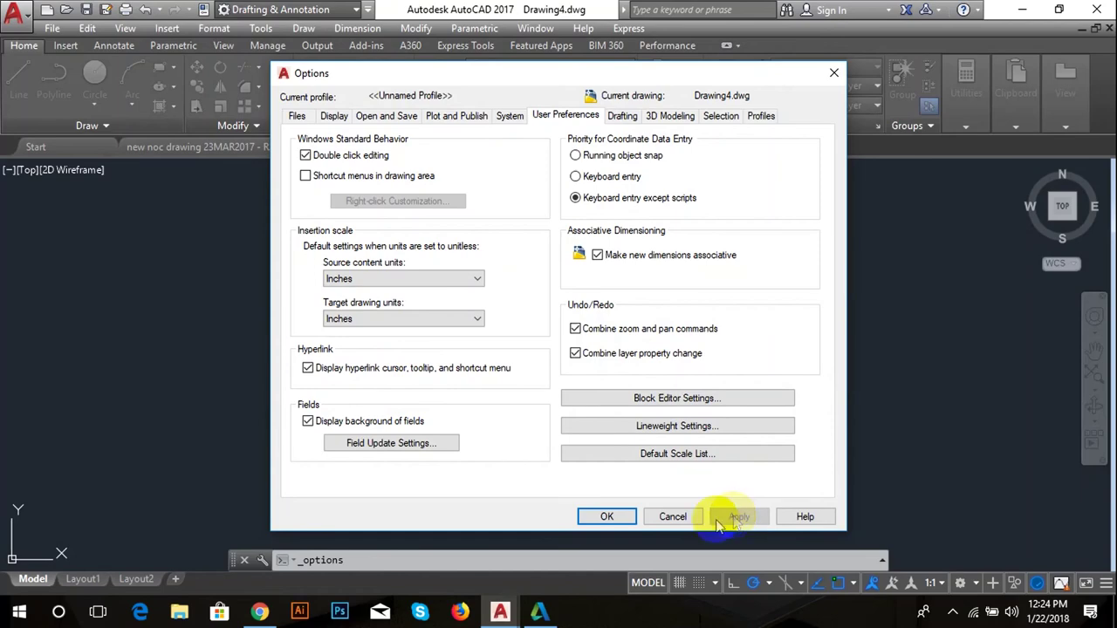
pyautogui.click(606, 517)
pyautogui.write('DS')
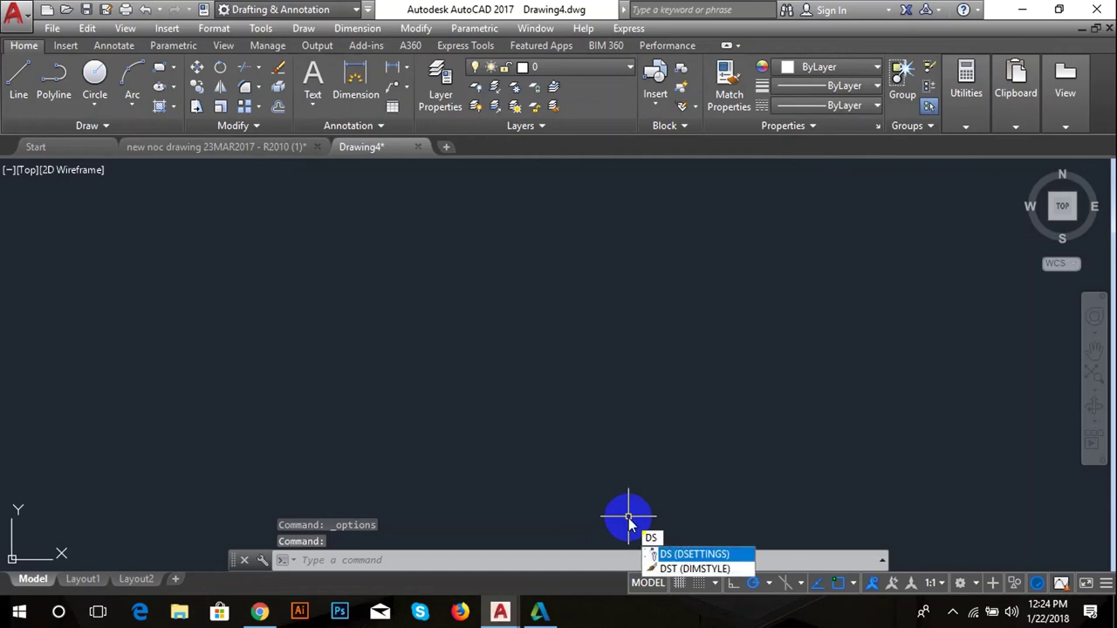
# - Using DS, switch on Midpoint and then every object snap mode in Drafting Settings
pyautogui.press('Return')
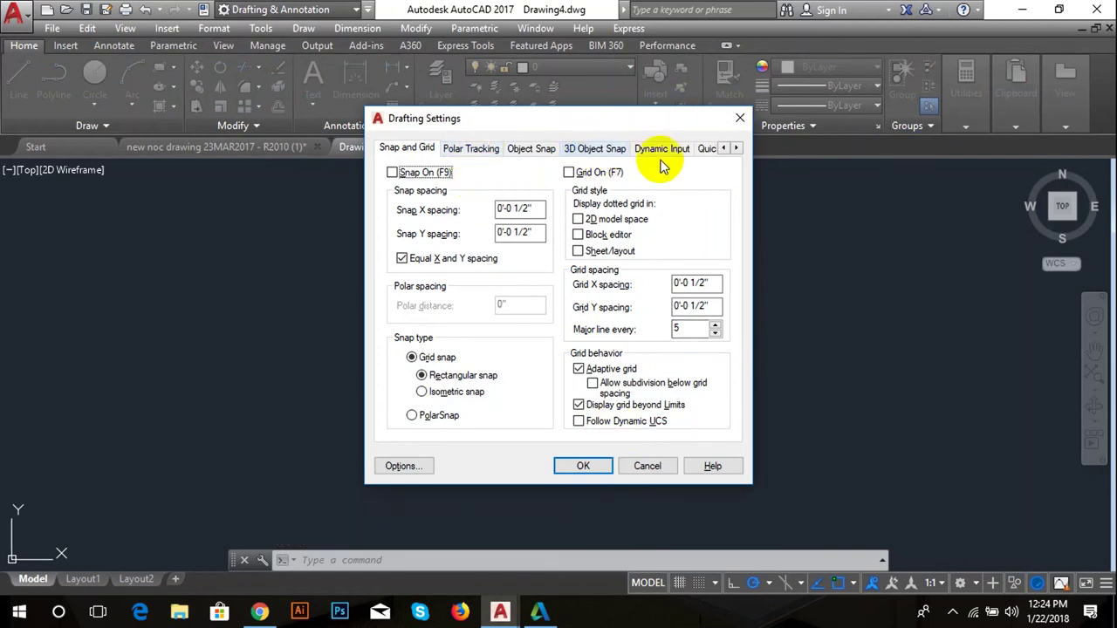
pyautogui.click(478, 148)
pyautogui.click(531, 149)
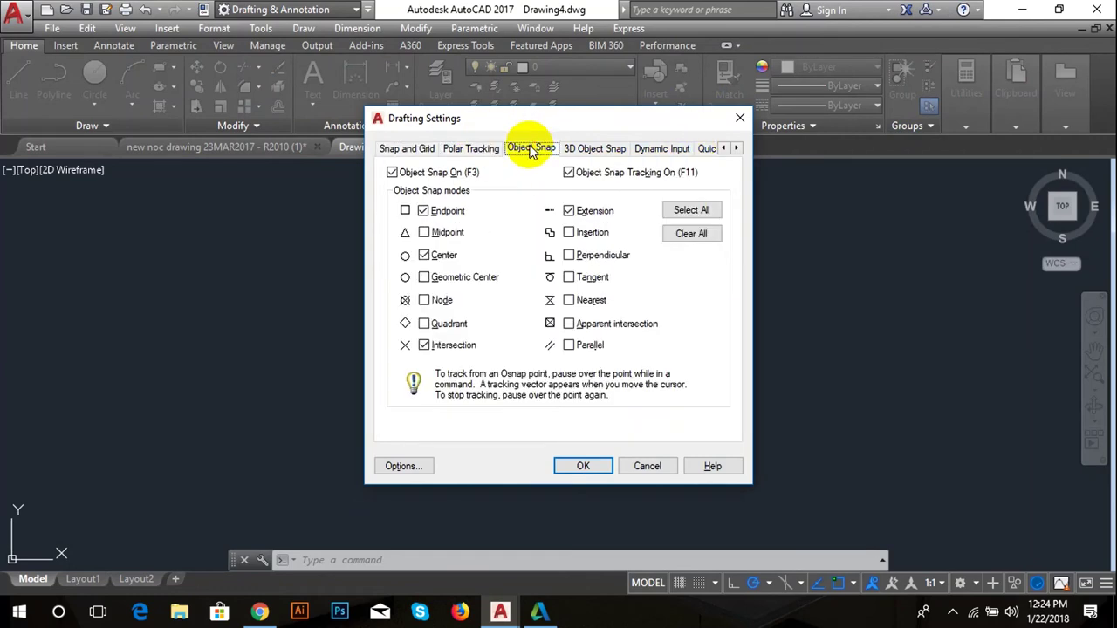
pyautogui.click(425, 233)
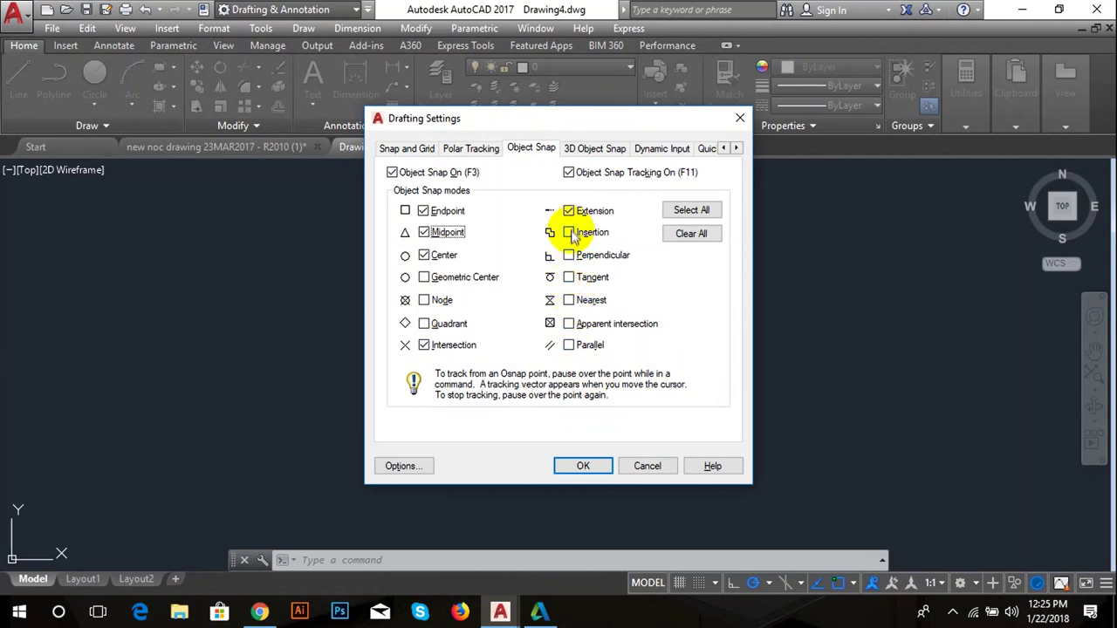
pyautogui.click(696, 215)
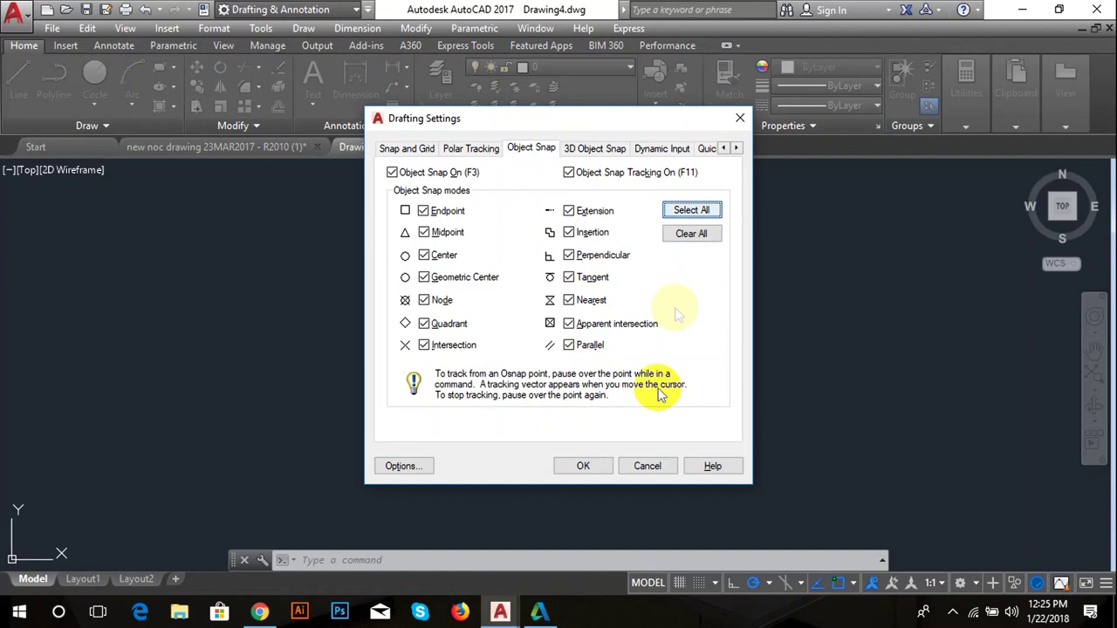
pyautogui.click(583, 466)
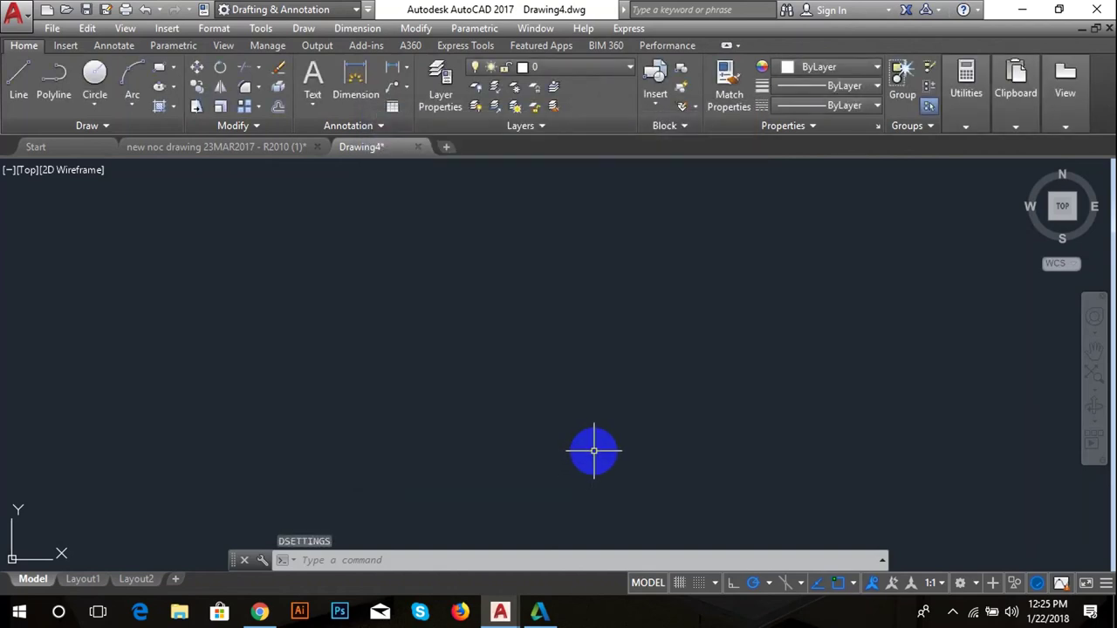
# - Uncheck Origin for the UCS icon so it stays in the drawing-area corner
pyautogui.click(125, 29)
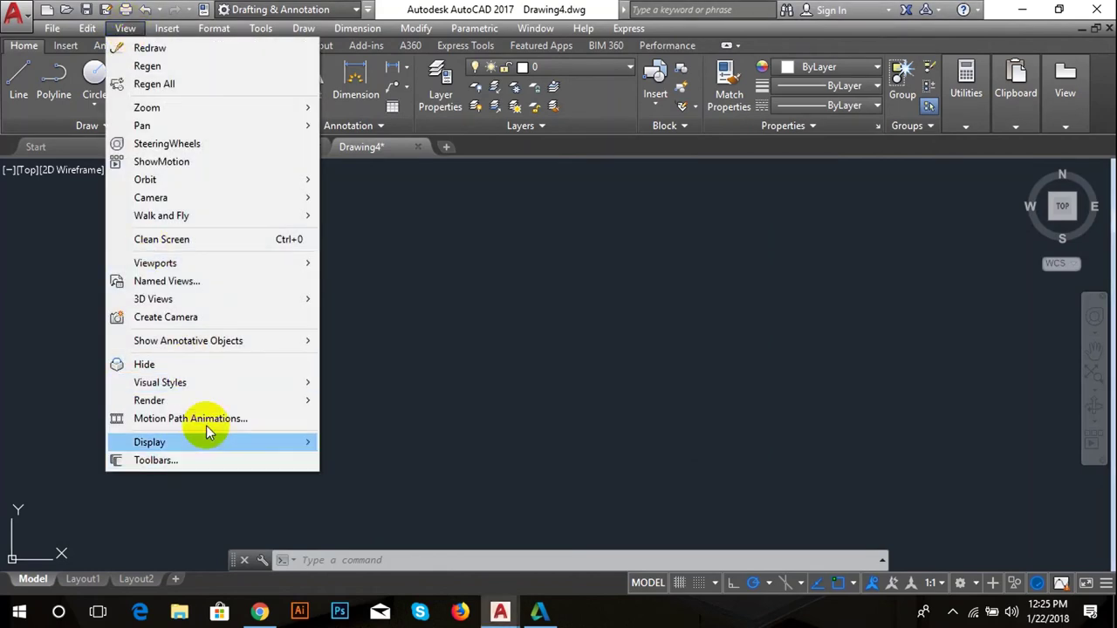
pyautogui.moveTo(149, 443)
pyautogui.click(363, 443)
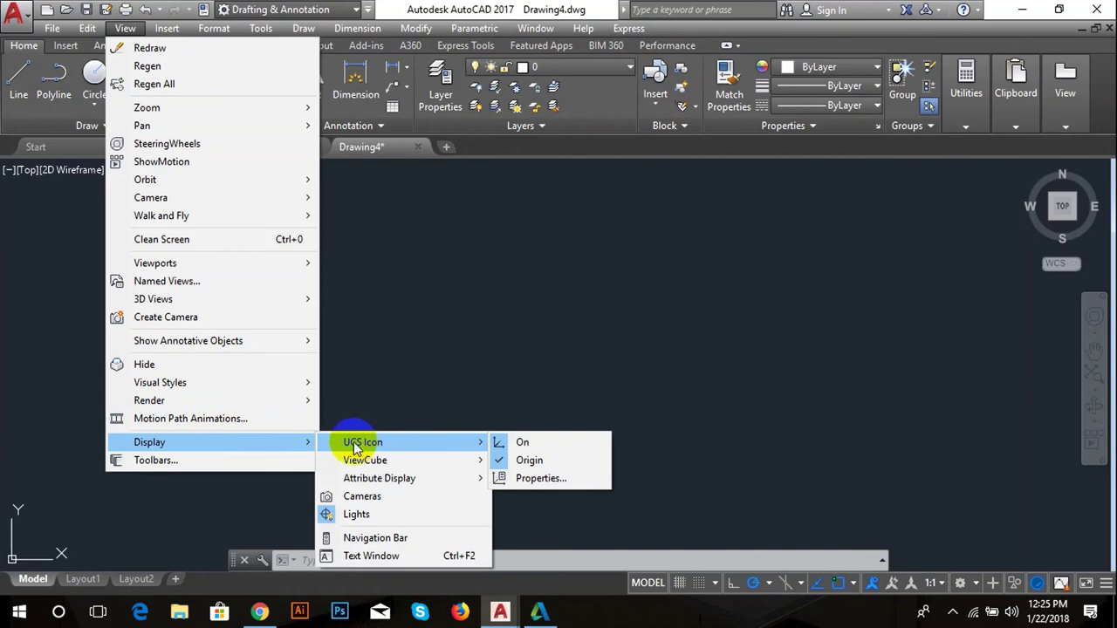
pyautogui.click(499, 460)
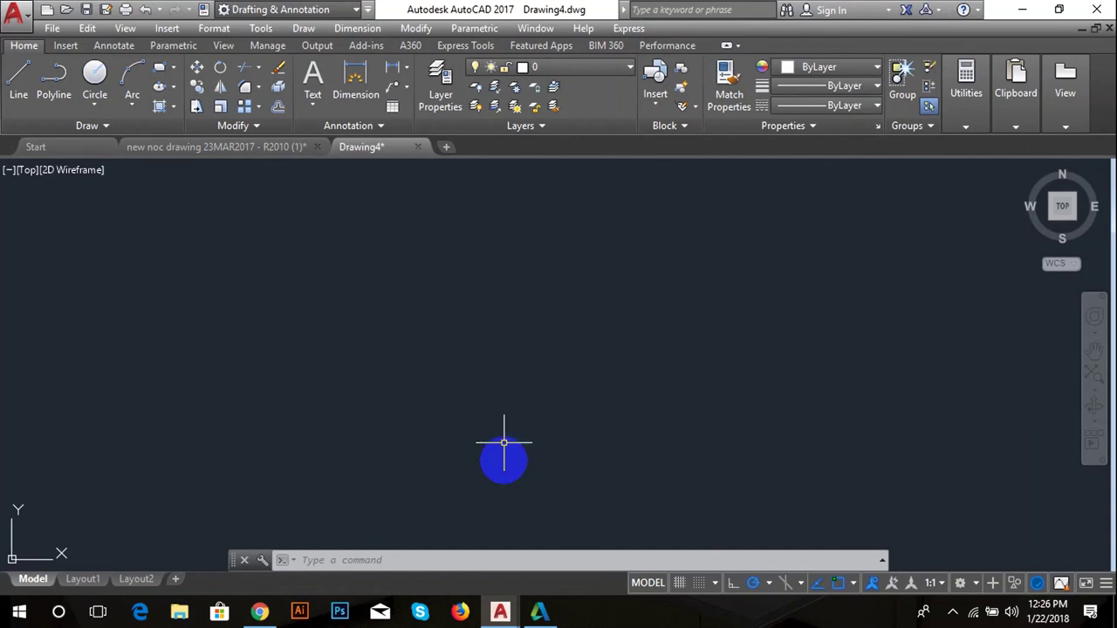
# - Switch to the 'new noc drawing 23MAR2017' floor plan and select a small object in it
pyautogui.click(253, 148)
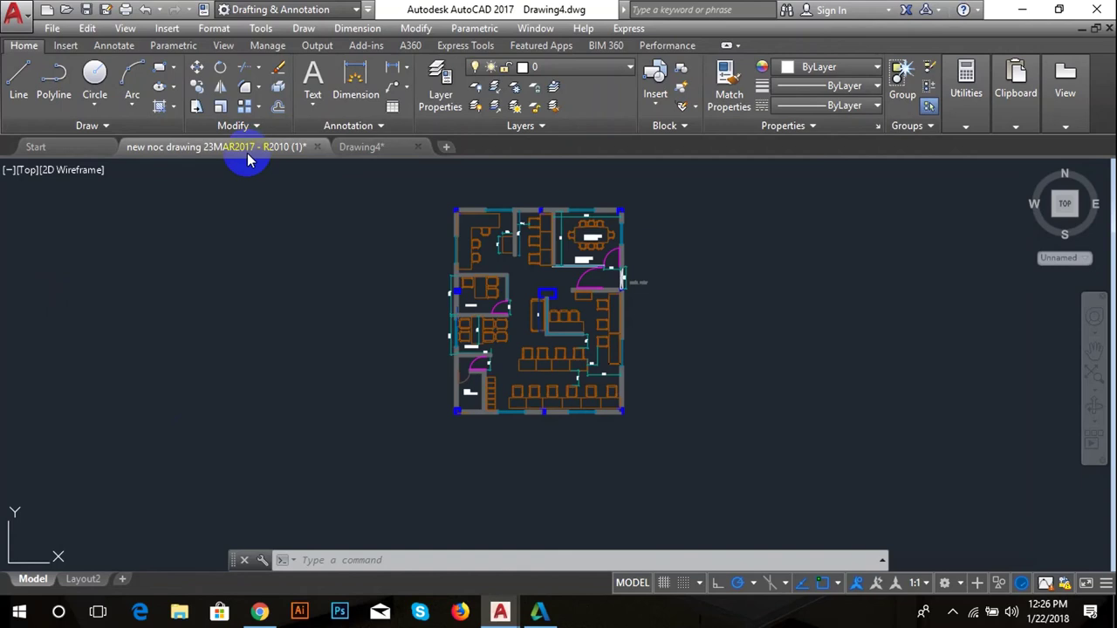
pyautogui.click(538, 297)
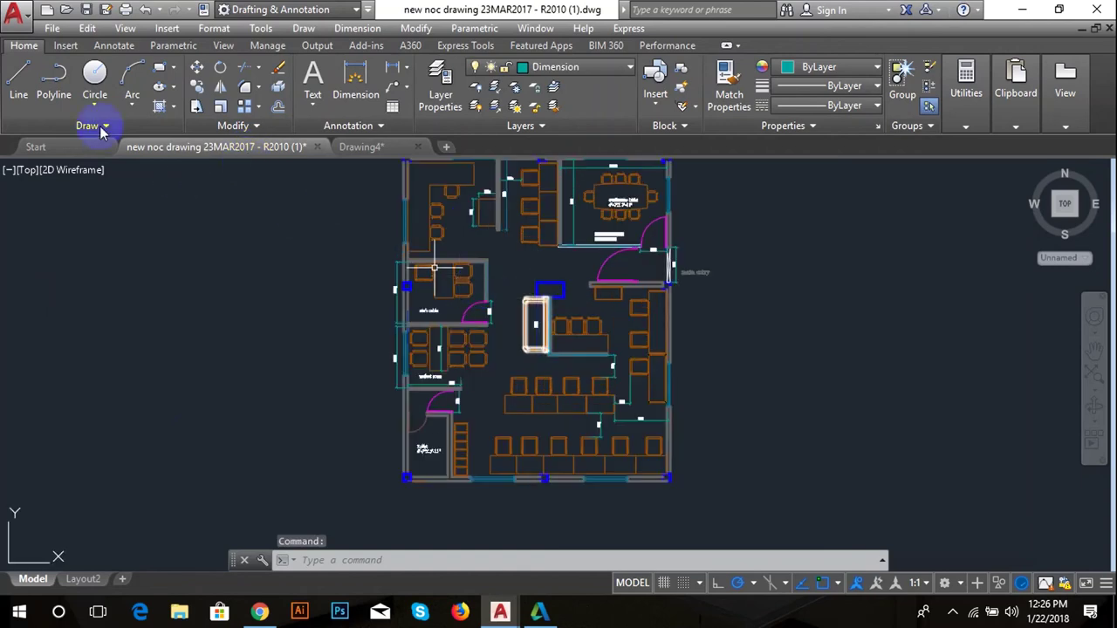